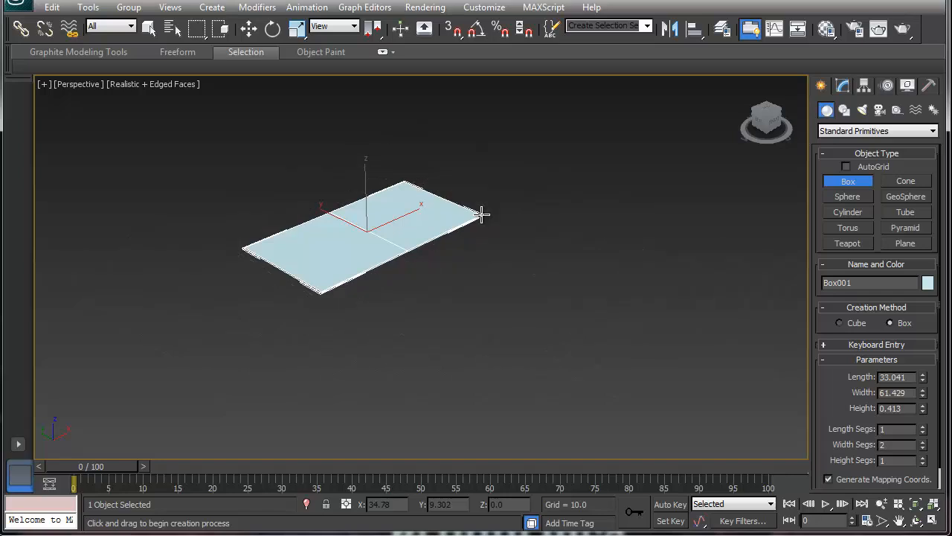
# Step: Create a box about 33 long, 61.4 wide and 24 high, with 2 length segments and 3 width segments
pyautogui.click(463, 127)
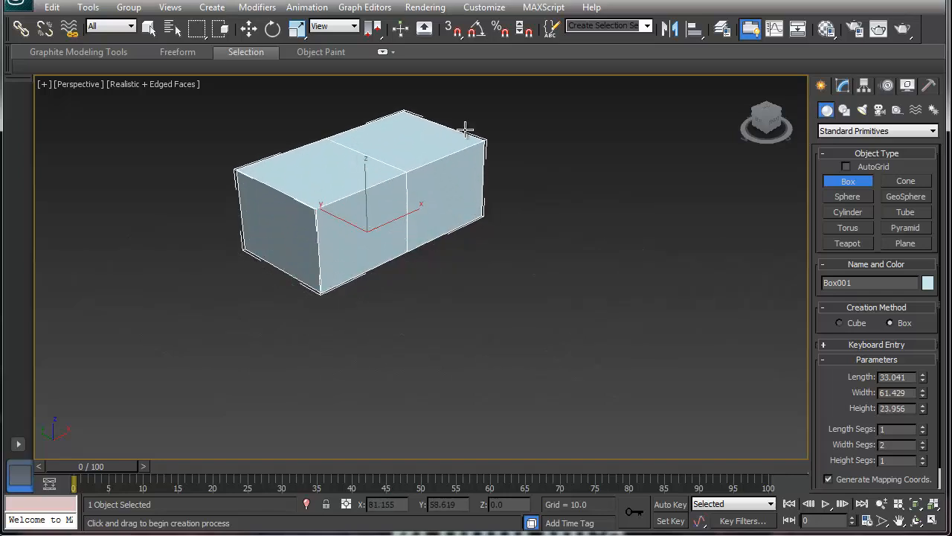
pyautogui.click(923, 442)
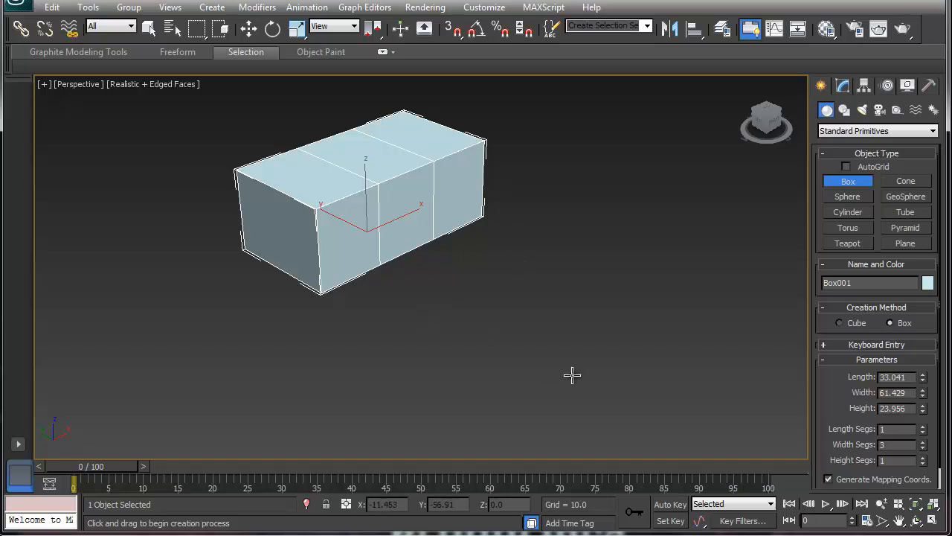
pyautogui.click(924, 429)
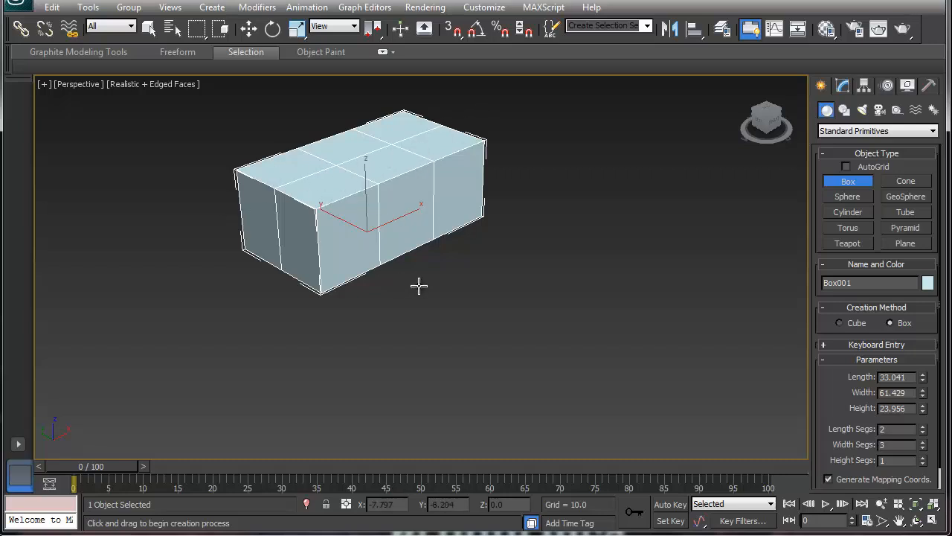
# Step: Convert the box to an Editable Poly
pyautogui.moveTo(399, 250); pyautogui.dragTo(344, 283, button='middle')
pyautogui.click(844, 86)
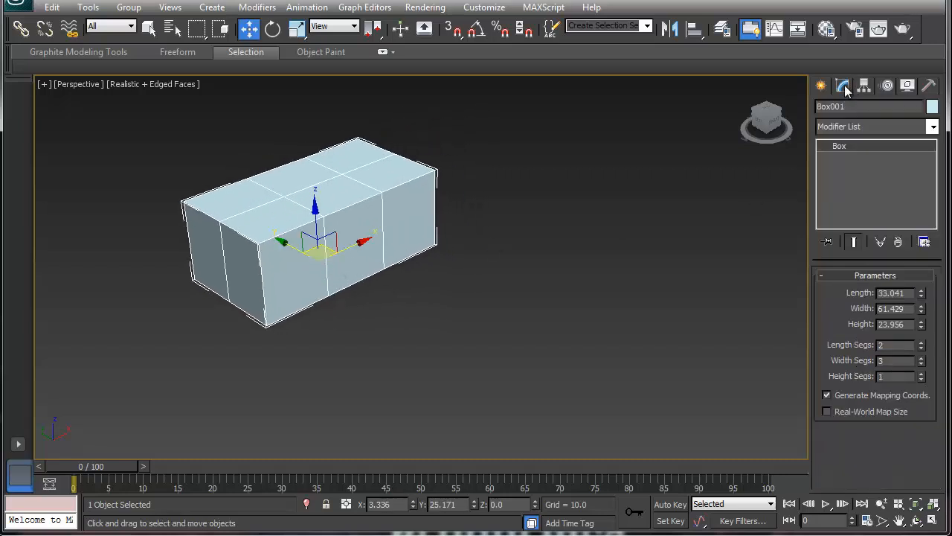
pyautogui.rightClick(839, 145)
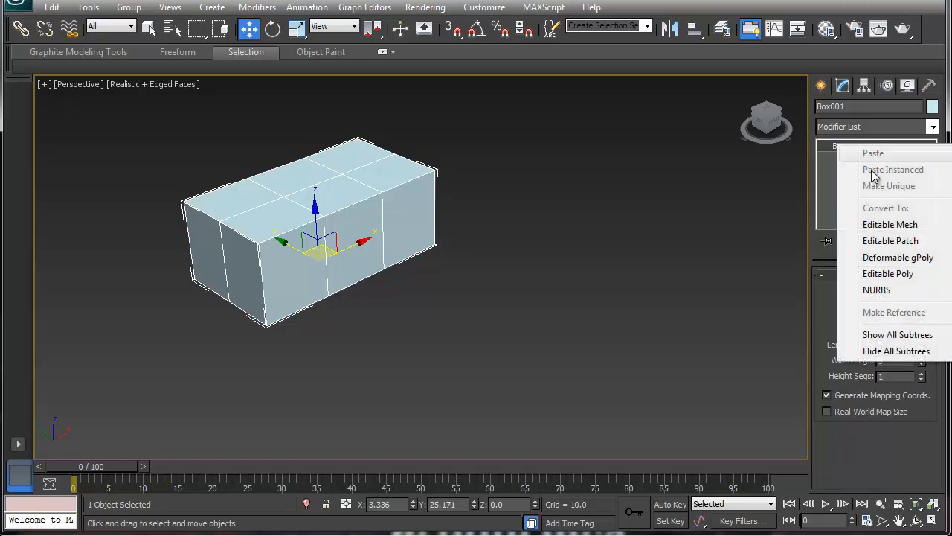
pyautogui.click(888, 274)
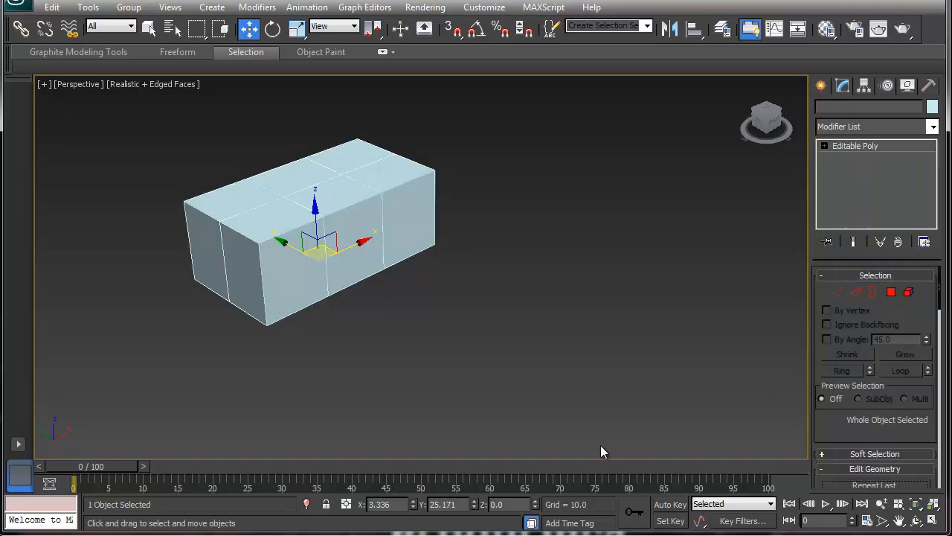
# Step: Extrude two adjacent polygons on the box's long front side outward to form an L-shaped wing
pyautogui.click(891, 291)
pyautogui.click(372, 250)
pyautogui.keyDown('ctrl'); pyautogui.click(409, 247); pyautogui.keyUp('ctrl')
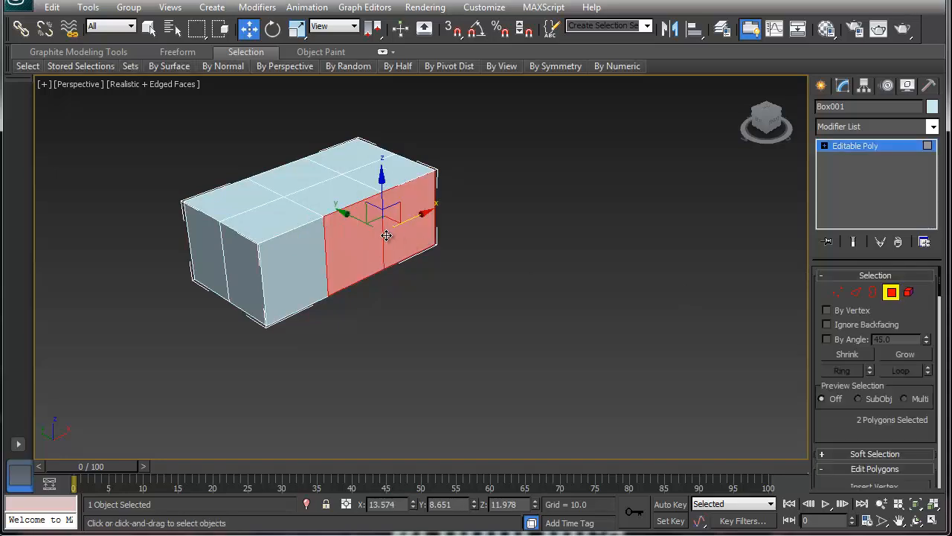
pyautogui.rightClick(386, 242)
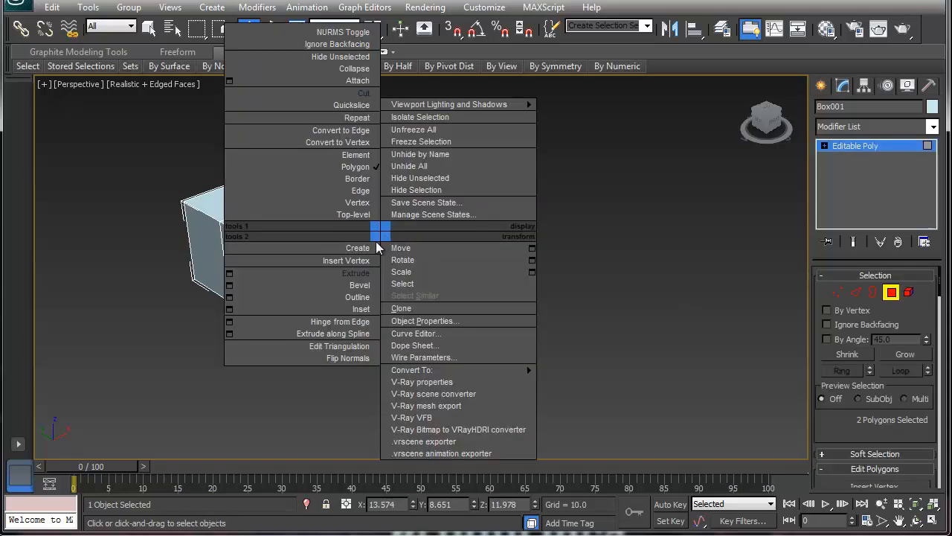
pyautogui.click(350, 284)
pyautogui.moveTo(382, 243); pyautogui.dragTo(347, 155)
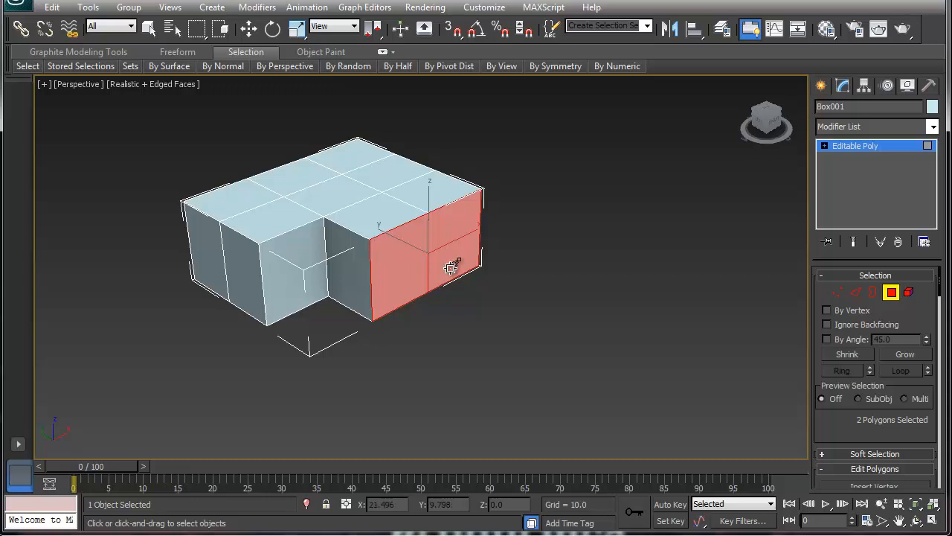
# Step: Select the five top centre edges along the main body and wing and raise them to about Z 39.3 as roof ridges
pyautogui.click(856, 292)
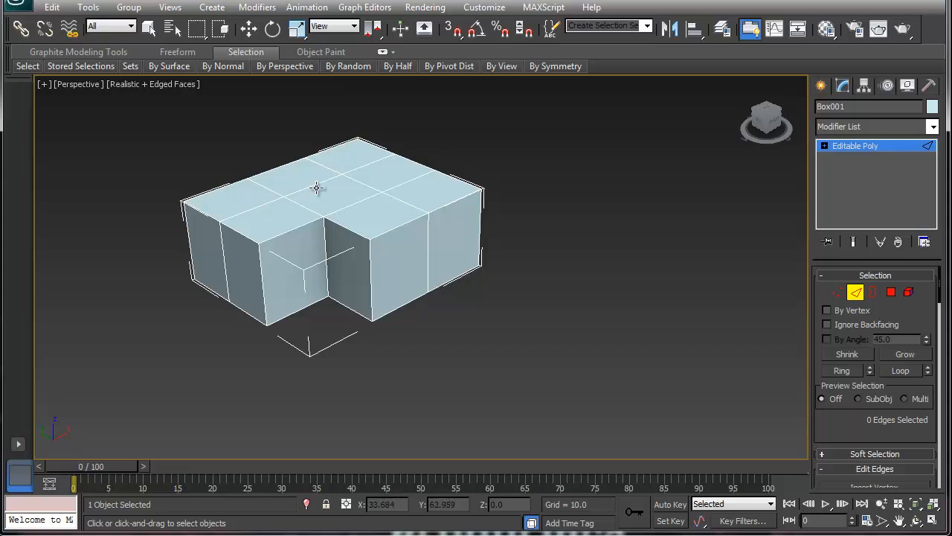
pyautogui.click(369, 165)
pyautogui.keyDown('ctrl'); pyautogui.click(319, 183); pyautogui.keyUp('ctrl')
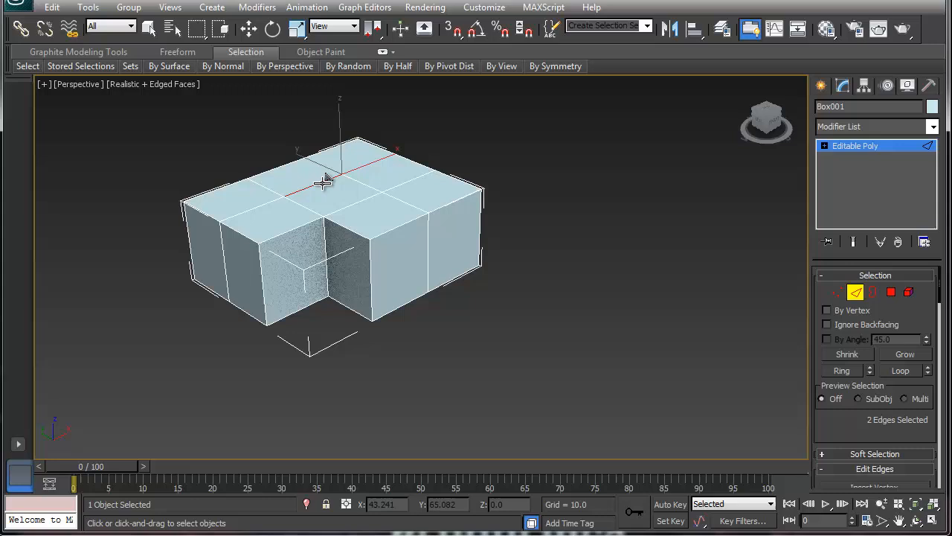
pyautogui.keyDown('ctrl'); pyautogui.click(260, 205); pyautogui.keyUp('ctrl')
pyautogui.keyDown('ctrl'); pyautogui.click(360, 183); pyautogui.keyUp('ctrl')
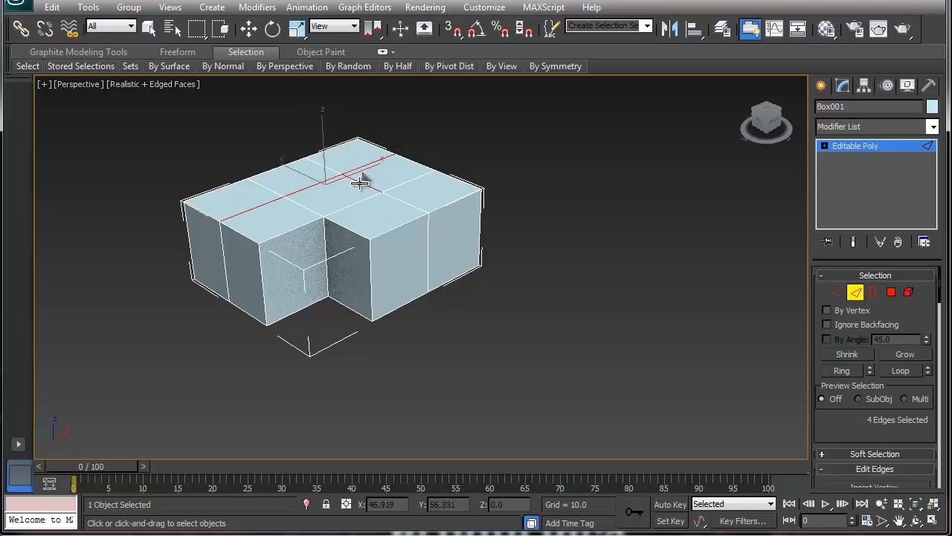
pyautogui.keyDown('ctrl'); pyautogui.click(399, 197); pyautogui.keyUp('ctrl')
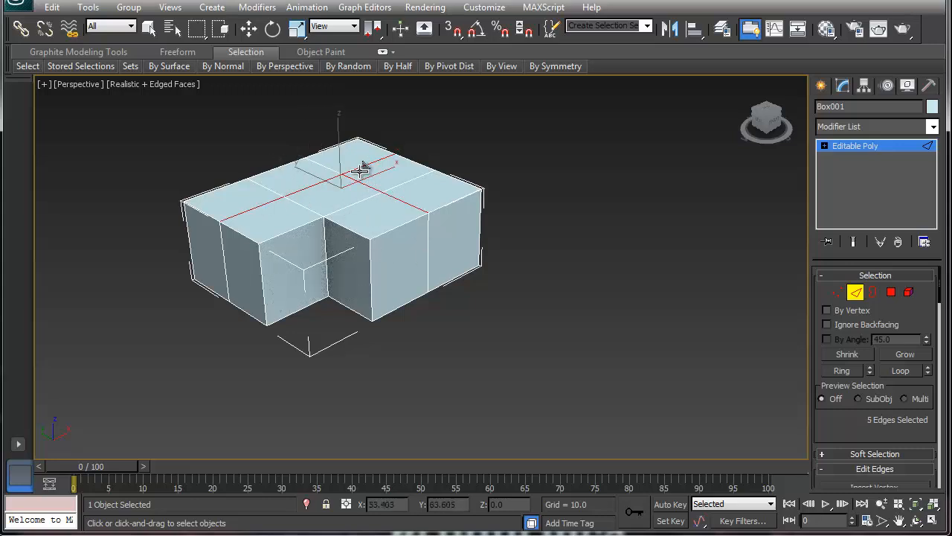
pyautogui.press('w')
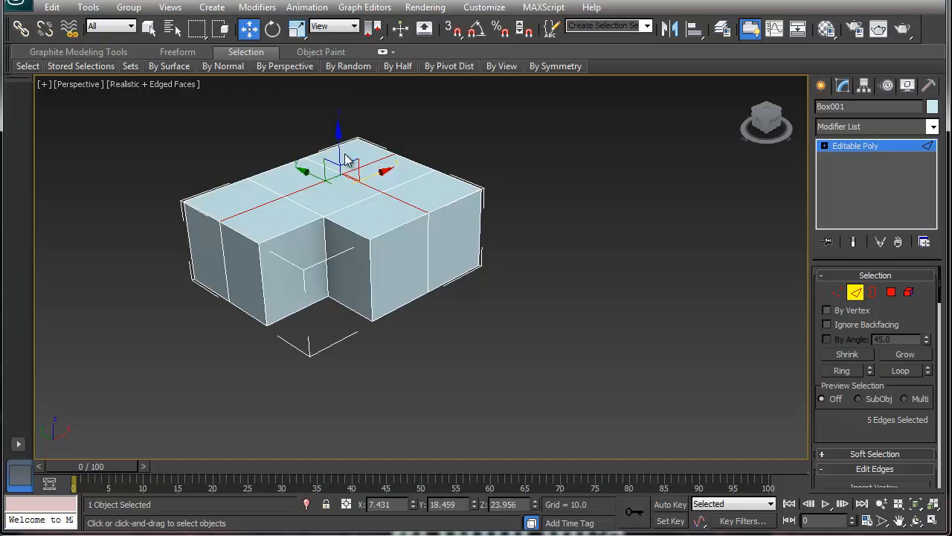
pyautogui.moveTo(338, 147); pyautogui.dragTo(336, 91)
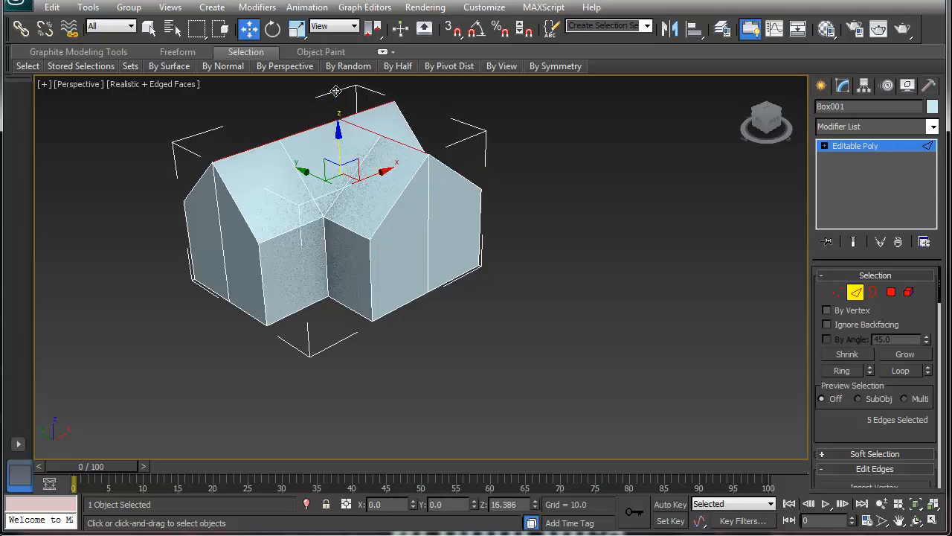
pyautogui.moveTo(336, 186); pyautogui.dragTo(337, 212, button='middle')
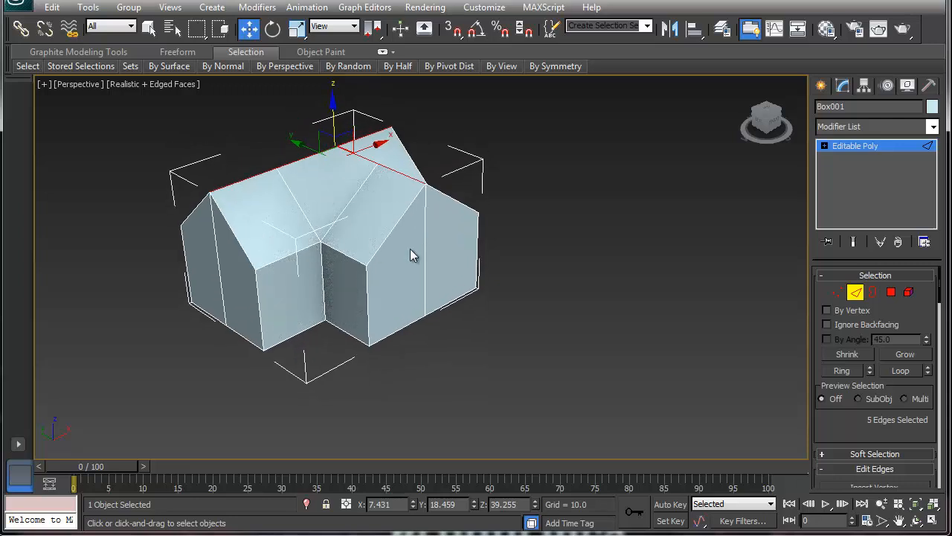
# Step: Turn the triangulation diagonal on the outer roof slope where the wing's roof meets the main roof
pyautogui.scroll(-3, 844, 432)
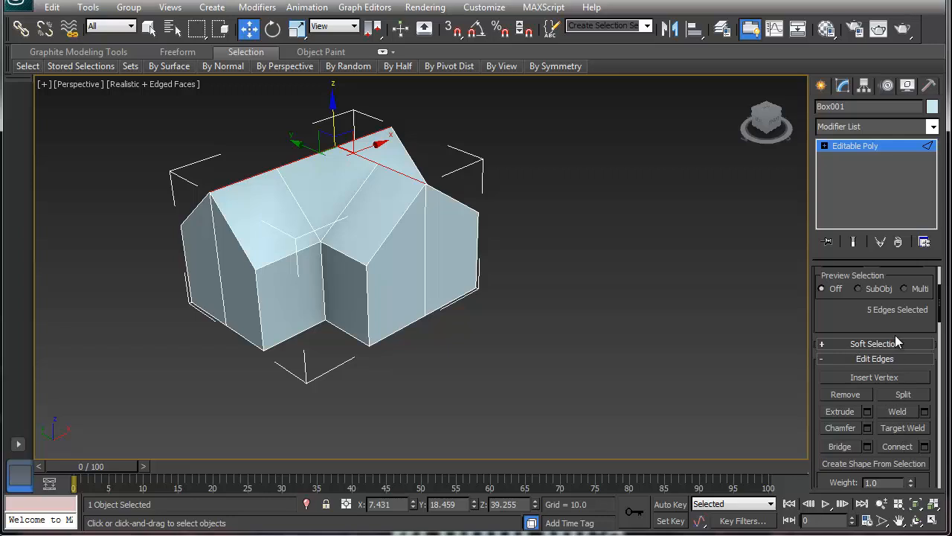
pyautogui.scroll(-2, 896, 339)
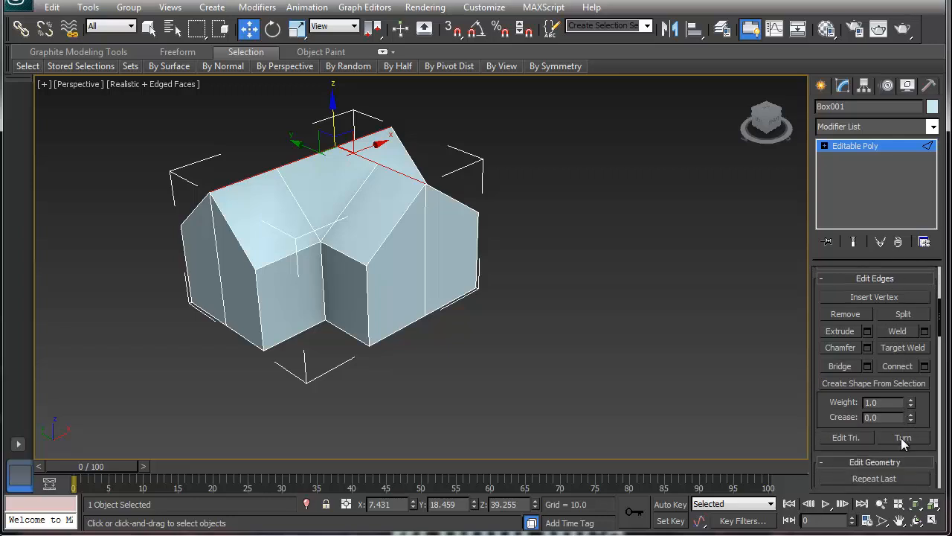
pyautogui.click(902, 437)
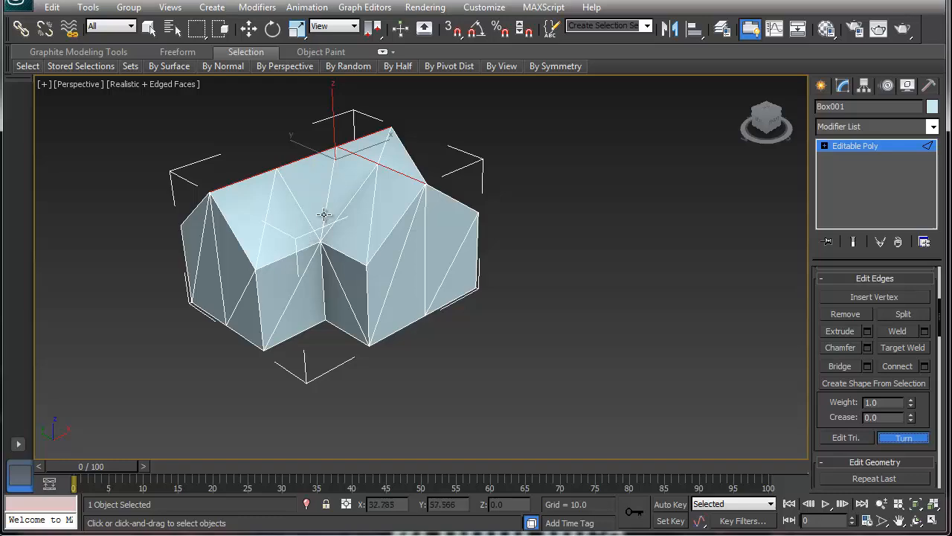
pyautogui.keyDown('alt'); pyautogui.moveTo(459, 268); pyautogui.dragTo(300, 275, button='middle'); pyautogui.keyUp('alt')
pyautogui.scroll(1, 377, 205)
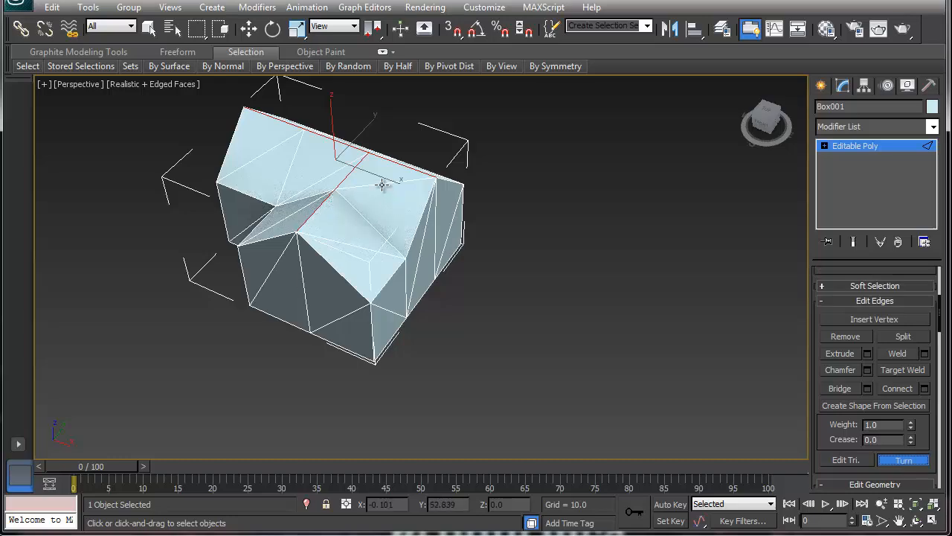
pyautogui.click(383, 183)
pyautogui.keyDown('alt'); pyautogui.moveTo(404, 238); pyautogui.dragTo(520, 250, button='middle'); pyautogui.keyUp('alt')
pyautogui.click(899, 463)
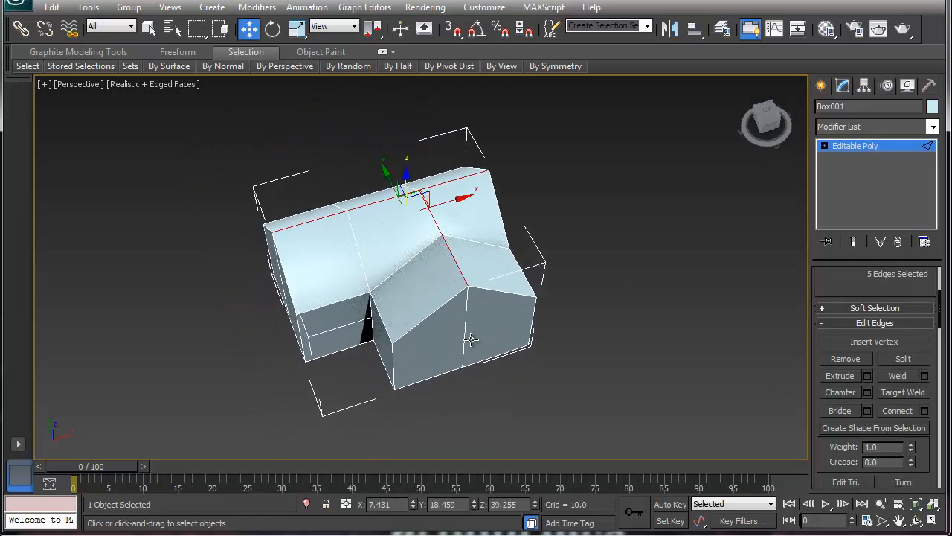
pyautogui.moveTo(471, 339)
pyautogui.keyDown('alt'); pyautogui.mouseDown(button='middle')
pyautogui.moveTo(395, 334)
pyautogui.moveTo(407, 327)
pyautogui.moveTo(400, 325)
pyautogui.mouseUp(button='middle'); pyautogui.keyUp('alt')
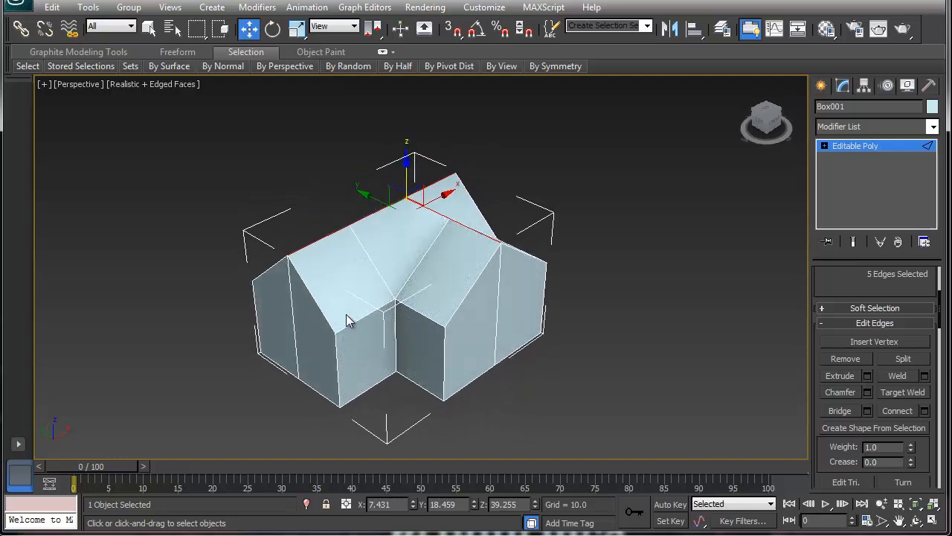
# Step: Select all eight roof polygons on the main body and wing and extrude them slightly to give the roof thickness
pyautogui.click(825, 147)
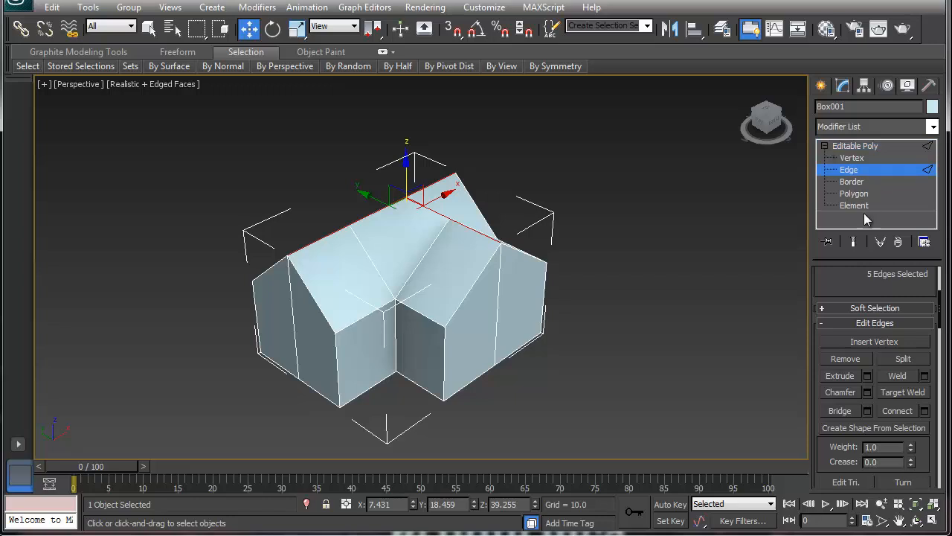
pyautogui.click(853, 208)
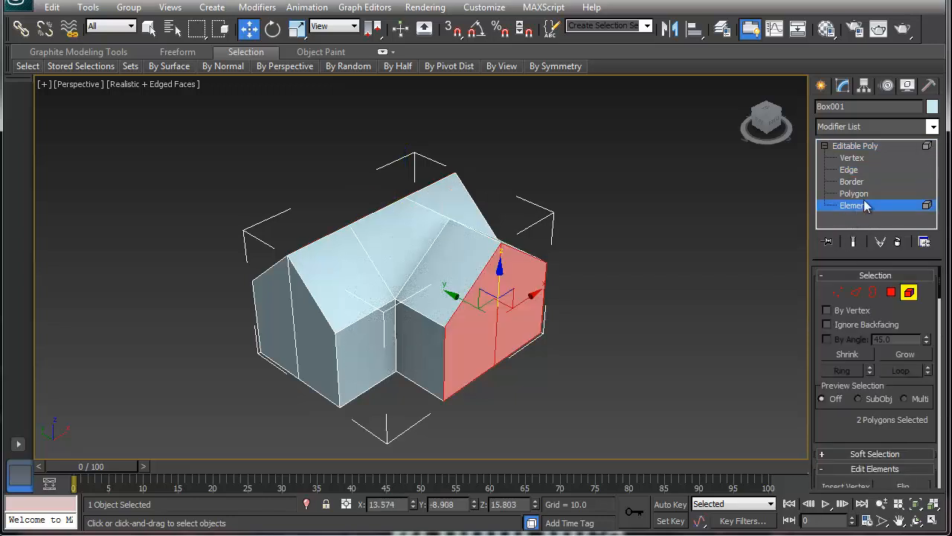
pyautogui.click(856, 194)
pyautogui.click(402, 235)
pyautogui.keyDown('ctrl'); pyautogui.click(377, 233); pyautogui.keyUp('ctrl')
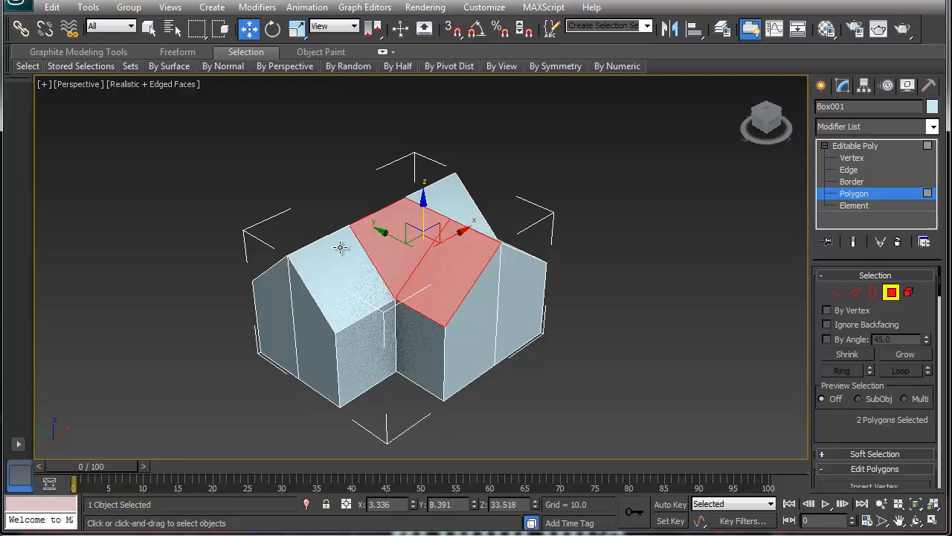
pyautogui.keyDown('ctrl'); pyautogui.click(439, 200); pyautogui.keyUp('ctrl')
pyautogui.keyDown('ctrl'); pyautogui.click(463, 230); pyautogui.keyUp('ctrl')
pyautogui.keyDown('alt'); pyautogui.moveTo(295, 248); pyautogui.dragTo(363, 303, button='middle'); pyautogui.keyUp('alt')
pyautogui.keyDown('ctrl'); pyautogui.click(349, 335); pyautogui.keyUp('ctrl')
pyautogui.keyDown('ctrl'); pyautogui.click(335, 271); pyautogui.keyUp('ctrl')
pyautogui.keyDown('ctrl'); pyautogui.click(337, 189); pyautogui.keyUp('ctrl')
pyautogui.keyDown('alt'); pyautogui.moveTo(459, 227); pyautogui.dragTo(357, 219, button='middle'); pyautogui.keyUp('alt')
pyautogui.keyDown('ctrl'); pyautogui.click(478, 279); pyautogui.keyUp('ctrl')
pyautogui.keyDown('alt'); pyautogui.moveTo(436, 334); pyautogui.dragTo(404, 315, button='middle'); pyautogui.keyUp('alt')
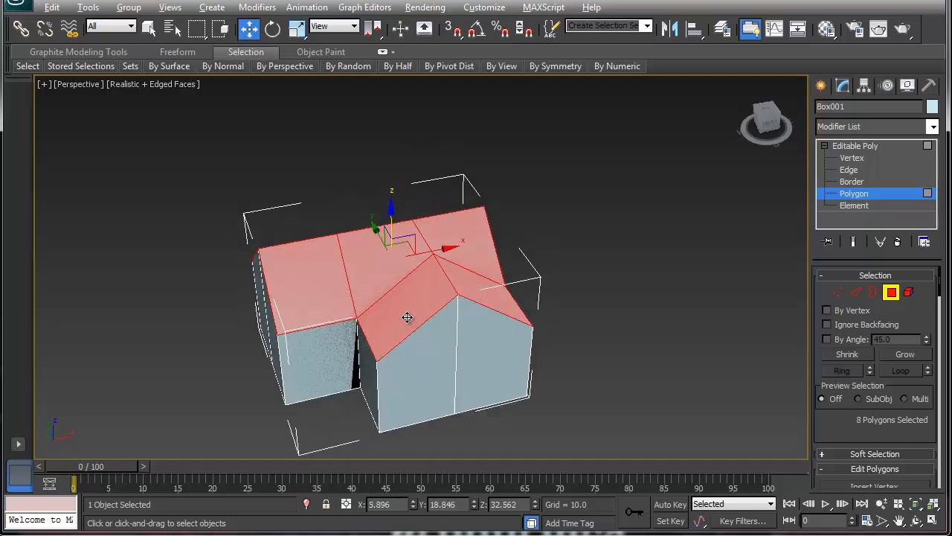
pyautogui.rightClick(407, 318)
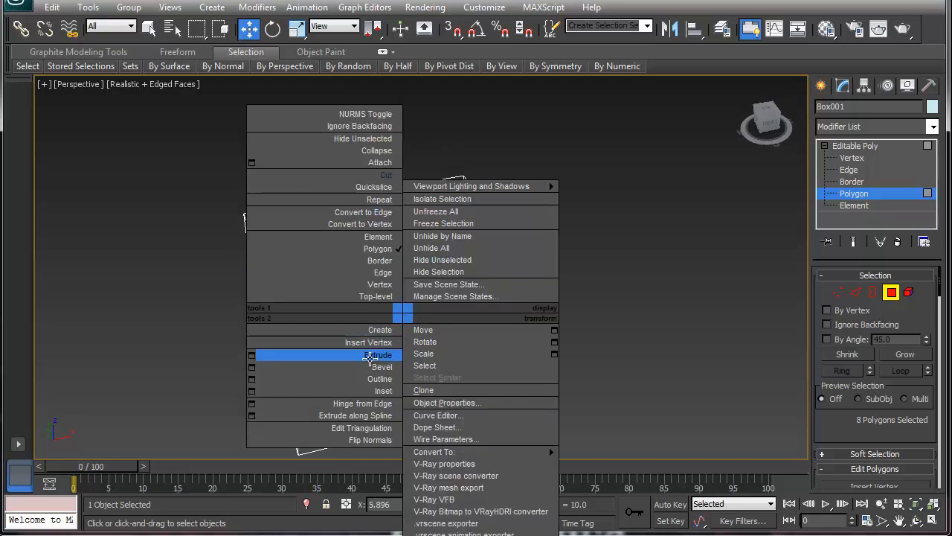
pyautogui.click(367, 355)
pyautogui.moveTo(387, 300); pyautogui.dragTo(387, 296)
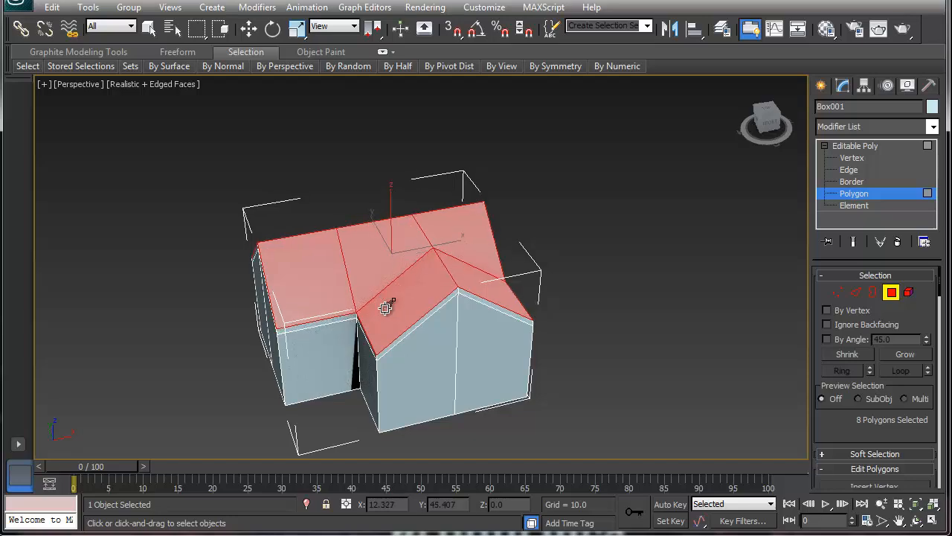
pyautogui.moveTo(387, 355); pyautogui.dragTo(428, 211, button='middle')
pyautogui.click(427, 211)
pyautogui.keyDown('ctrl'); pyautogui.click(528, 230); pyautogui.keyUp('ctrl')
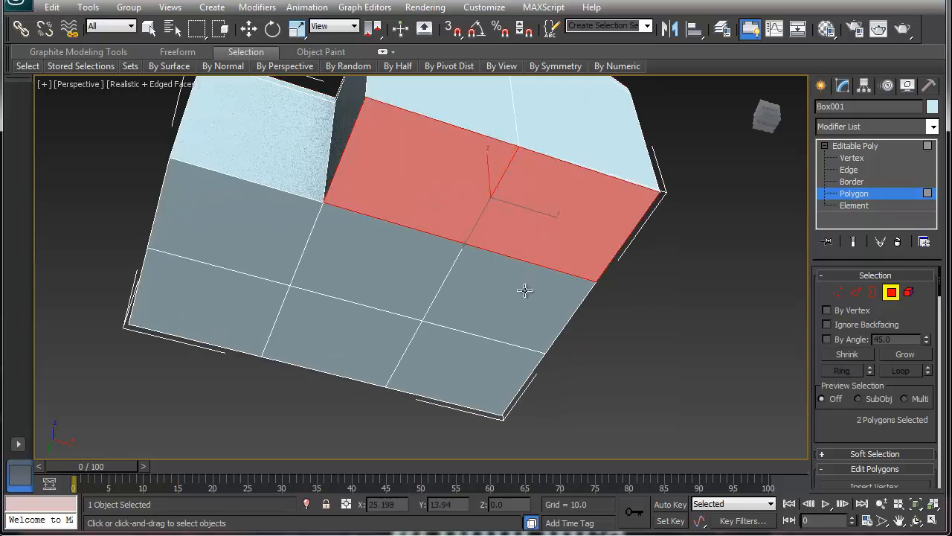
pyautogui.keyDown('ctrl'); pyautogui.click(525, 290); pyautogui.keyUp('ctrl')
pyautogui.click(712, 295)
# Step: Select all eight polygons on the underside of the house and inset them slightly as one group to leave a thin wall border
pyautogui.click(574, 218)
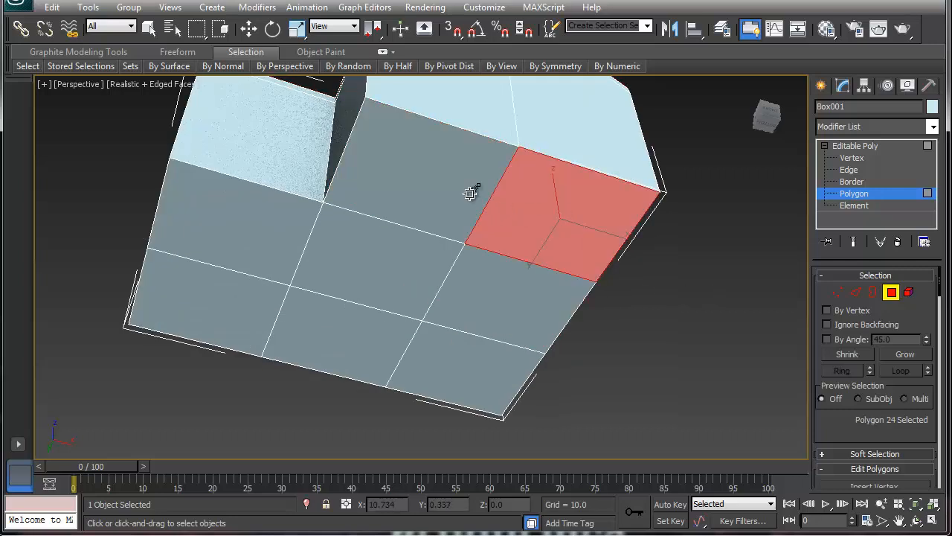
pyautogui.keyDown('ctrl'); pyautogui.click(472, 187); pyautogui.keyUp('ctrl')
pyautogui.keyDown('ctrl'); pyautogui.click(427, 256); pyautogui.keyUp('ctrl')
pyautogui.keyDown('ctrl'); pyautogui.click(475, 296); pyautogui.keyUp('ctrl')
pyautogui.keyDown('ctrl'); pyautogui.click(439, 361); pyautogui.keyUp('ctrl')
pyautogui.keyDown('ctrl'); pyautogui.click(355, 340); pyautogui.keyUp('ctrl')
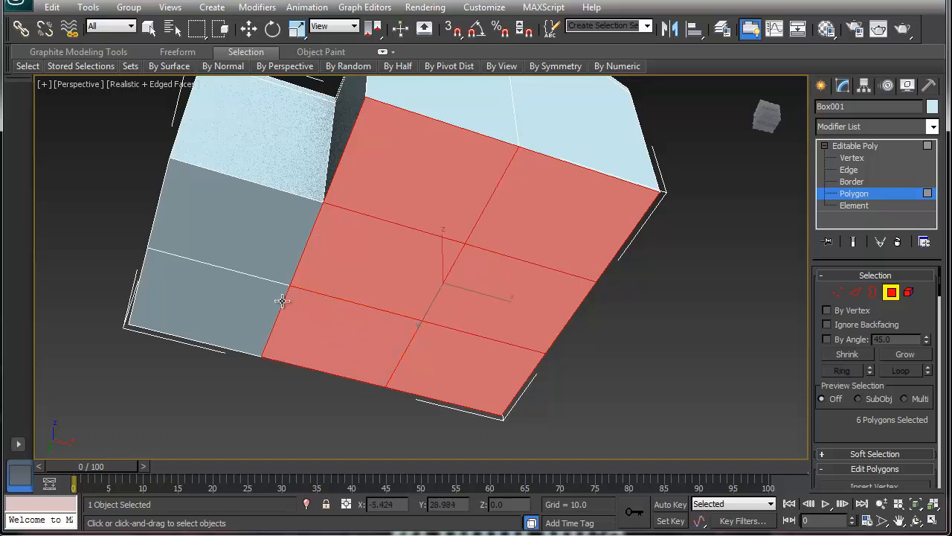
pyautogui.keyDown('ctrl'); pyautogui.click(250, 296); pyautogui.keyUp('ctrl')
pyautogui.keyDown('ctrl'); pyautogui.click(250, 231); pyautogui.keyUp('ctrl')
pyautogui.press('w')
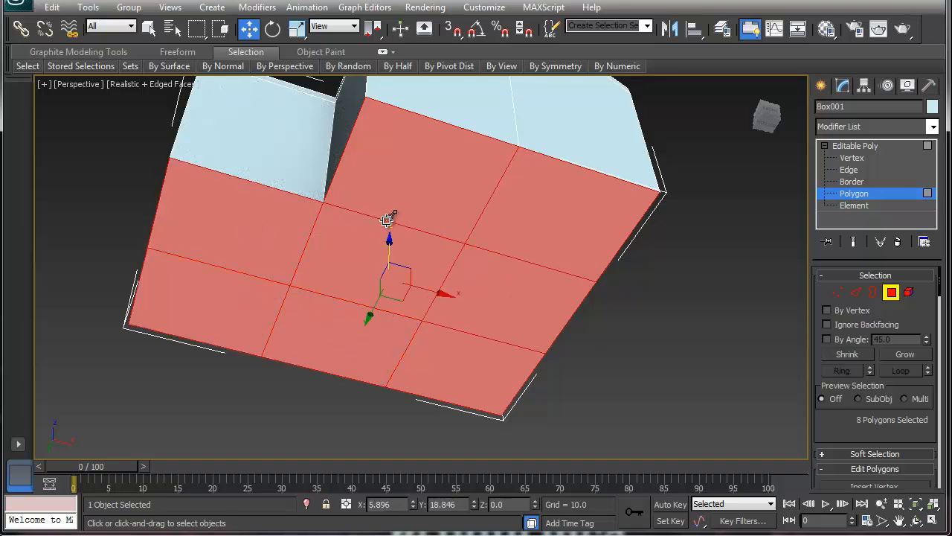
pyautogui.rightClick(435, 215)
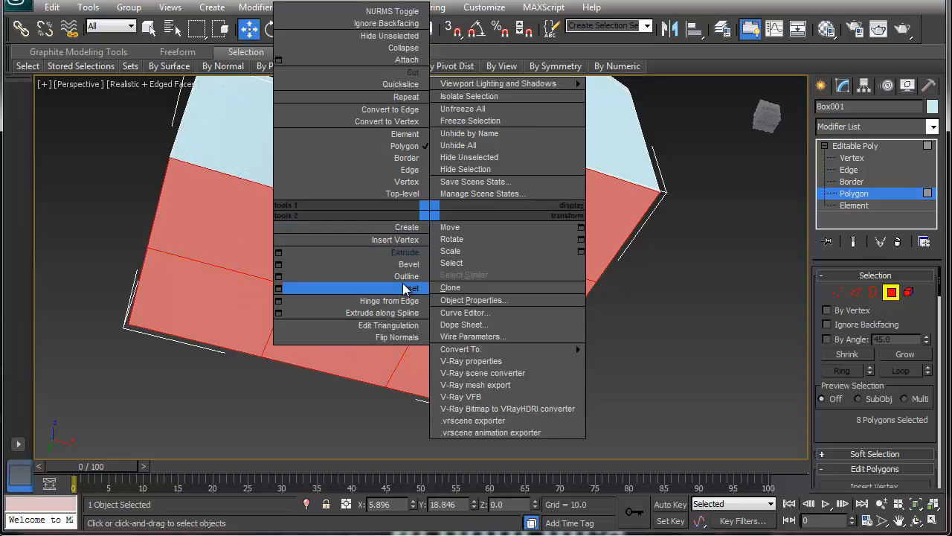
pyautogui.click(368, 283)
pyautogui.moveTo(461, 247)
pyautogui.mouseDown()
pyautogui.moveTo(446, 236)
pyautogui.moveTo(446, 253)
pyautogui.moveTo(427, 246)
pyautogui.moveTo(474, 245)
pyautogui.moveTo(448, 249)
pyautogui.moveTo(469, 221)
pyautogui.moveTo(466, 257)
pyautogui.moveTo(456, 249)
pyautogui.mouseUp()
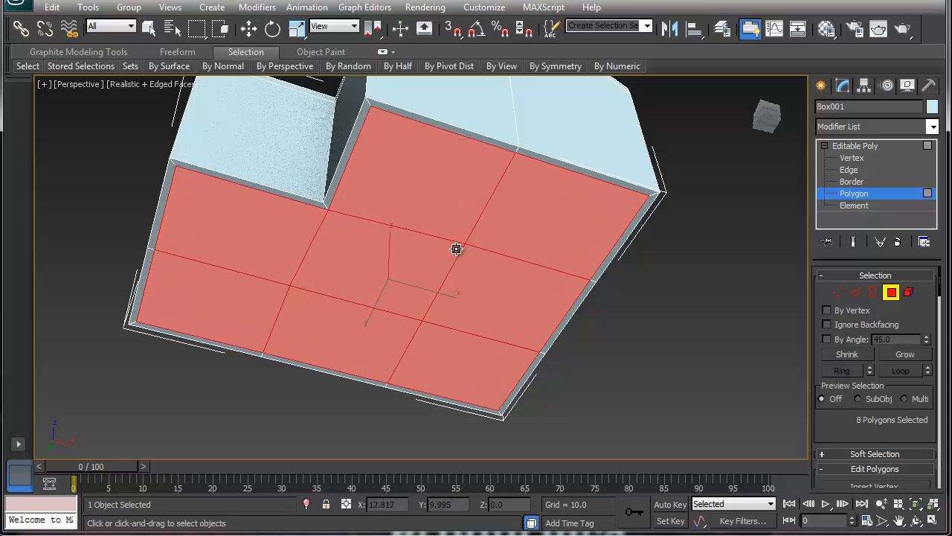
pyautogui.press('w')
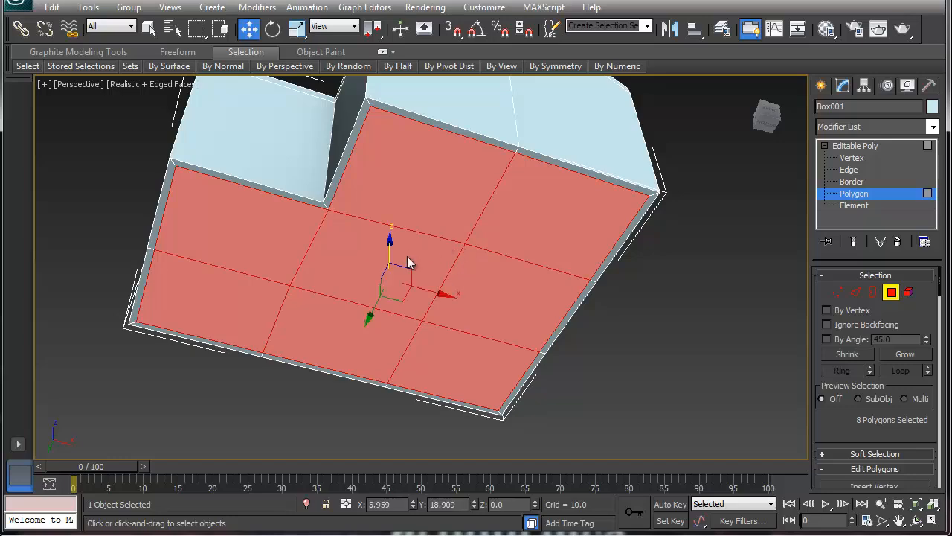
# Step: Extrude the eight inset polygons on the house's underside downward a short distance to form a recessed base
pyautogui.rightClick(389, 249)
pyautogui.click(376, 294)
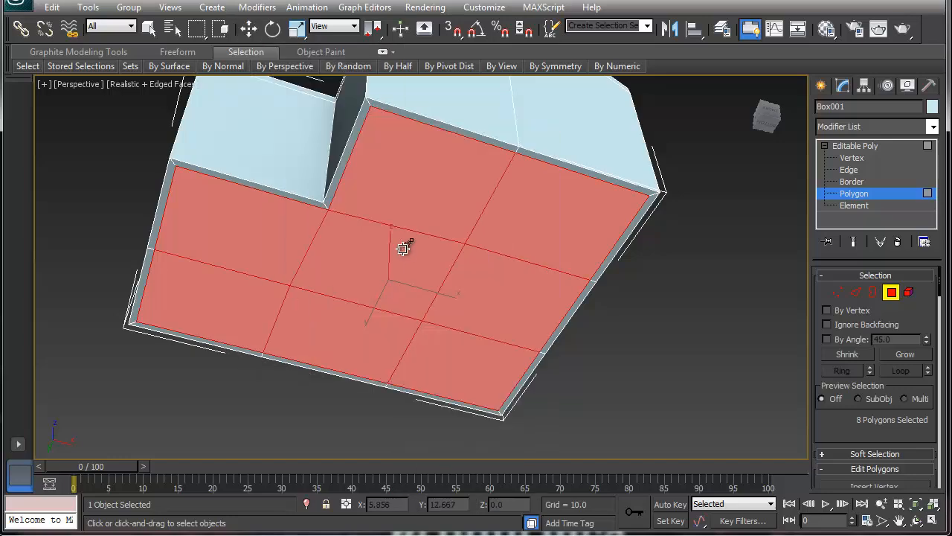
pyautogui.moveTo(402, 248); pyautogui.dragTo(397, 209)
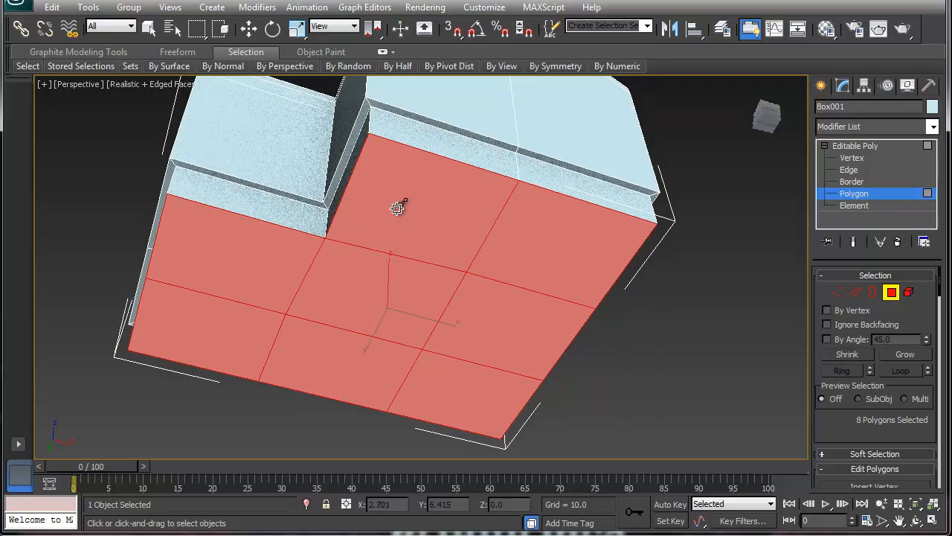
# Step: Select the six narrow roof-edge polygons on the three gable ends and extrude them slightly outward as overhangs
pyautogui.keyDown('alt'); pyautogui.moveTo(463, 142); pyautogui.dragTo(481, 209, button='middle'); pyautogui.keyUp('alt')
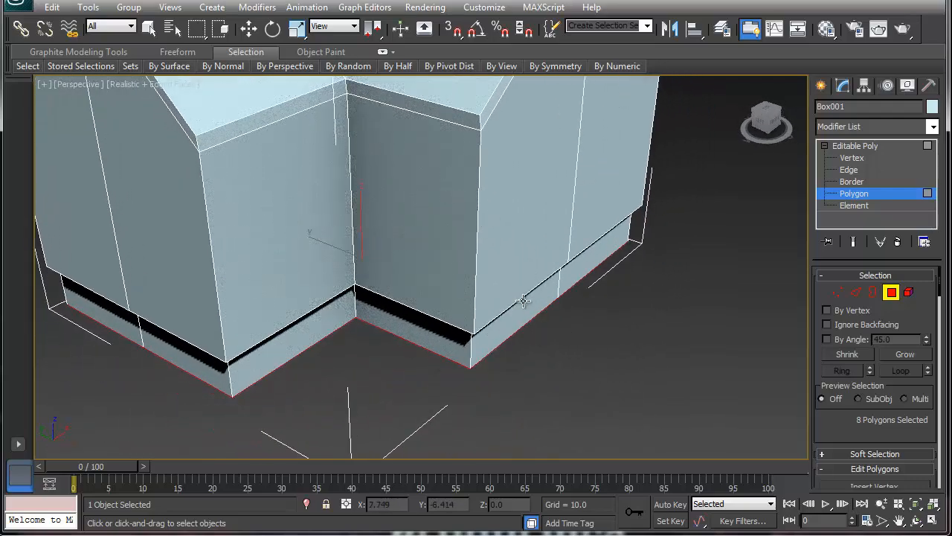
pyautogui.moveTo(427, 246); pyautogui.dragTo(481, 282, button='middle')
pyautogui.scroll(5, 558, 432)
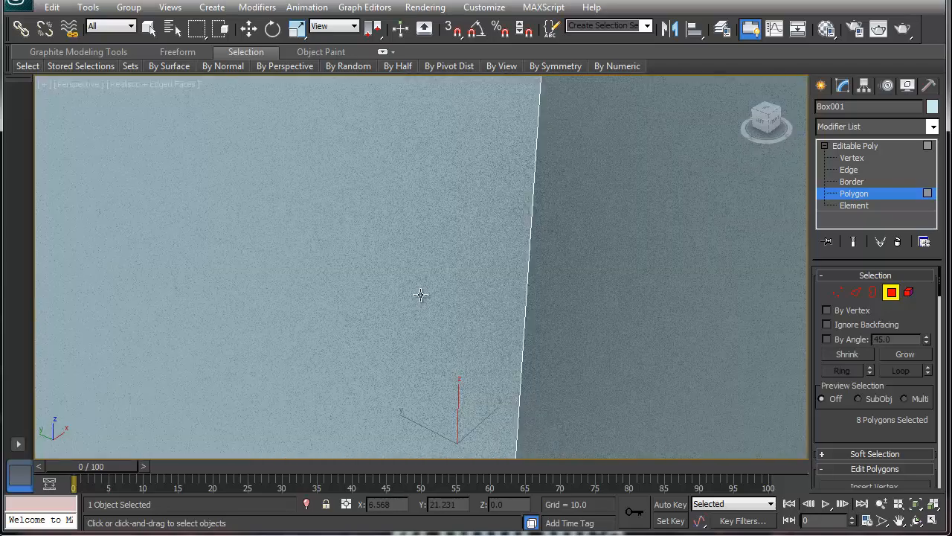
pyautogui.scroll(-5, 420, 295)
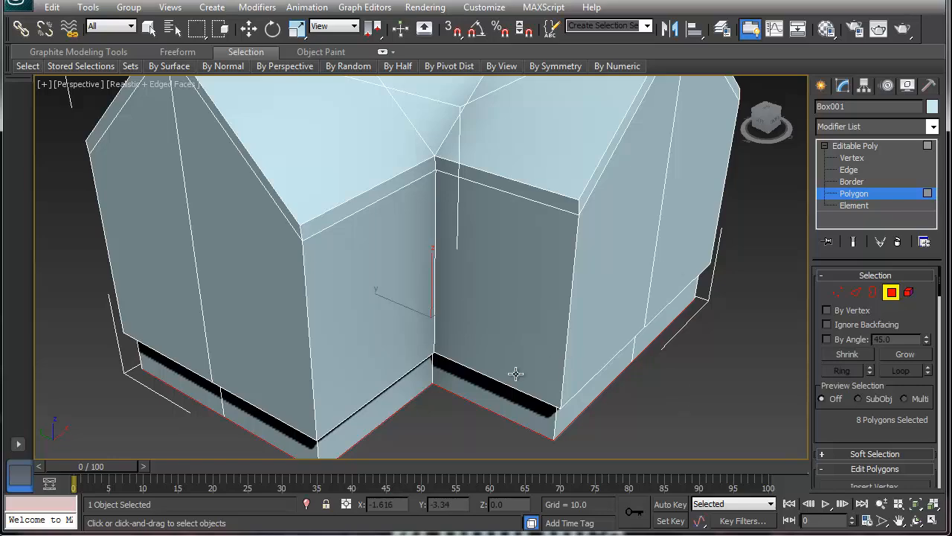
pyautogui.scroll(-5, 401, 291)
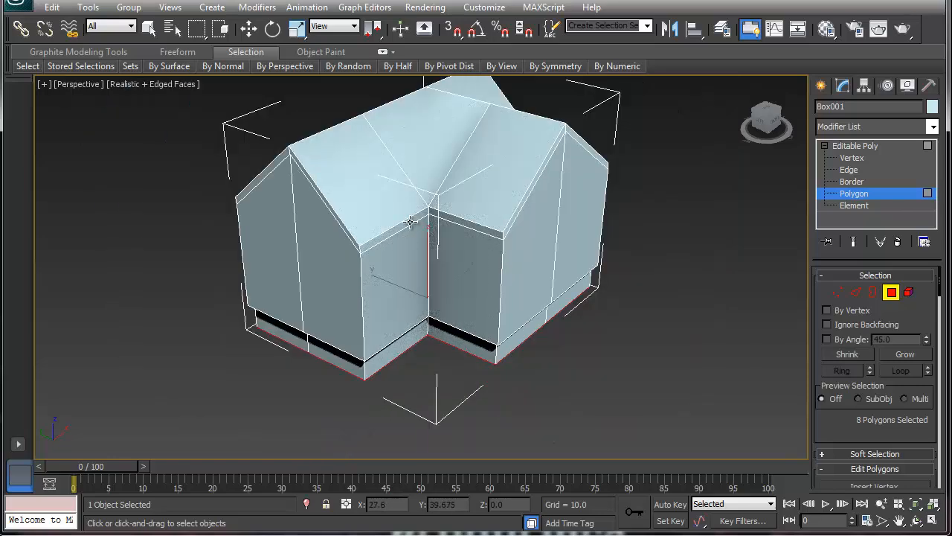
pyautogui.click(336, 215)
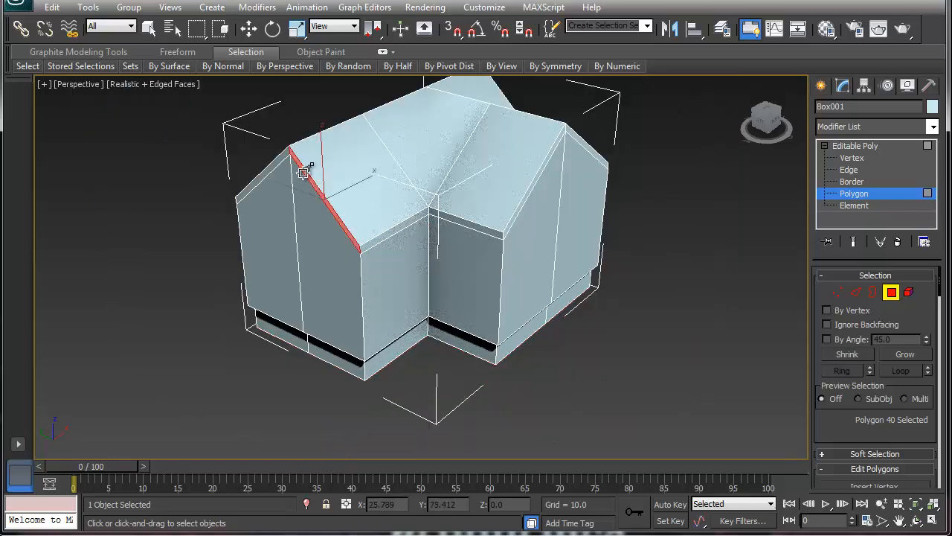
pyautogui.keyDown('ctrl'); pyautogui.click(282, 158); pyautogui.keyUp('ctrl')
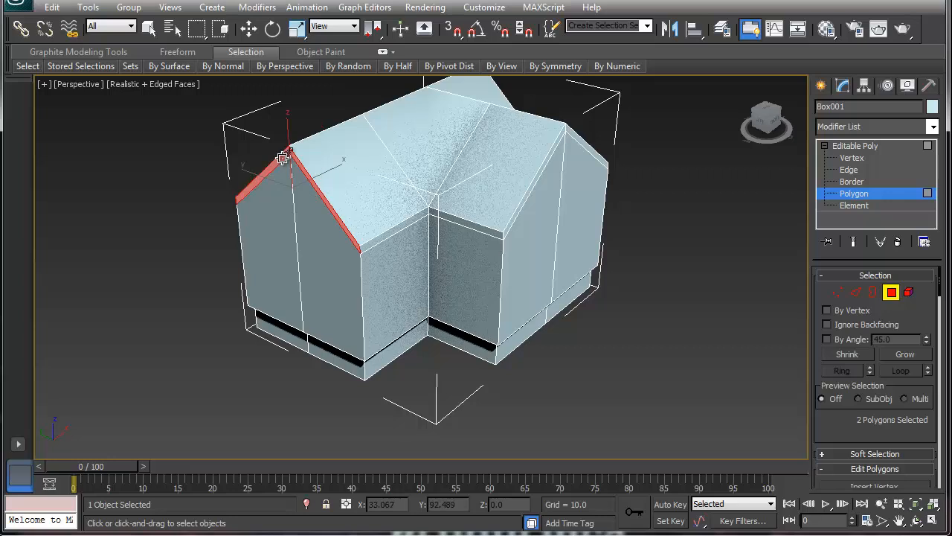
pyautogui.keyDown('ctrl'); pyautogui.click(542, 166); pyautogui.keyUp('ctrl')
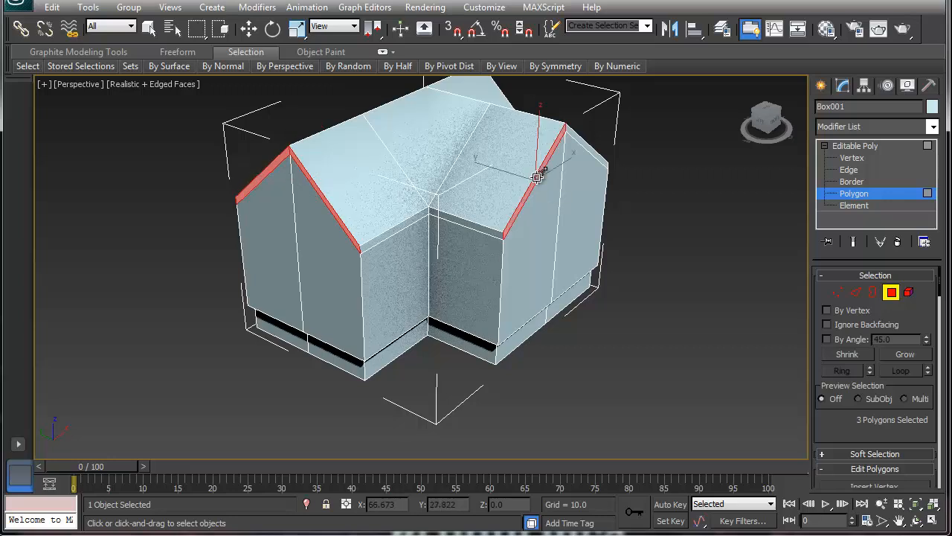
pyautogui.keyDown('ctrl'); pyautogui.click(575, 137); pyautogui.keyUp('ctrl')
pyautogui.keyDown('alt'); pyautogui.moveTo(616, 237); pyautogui.dragTo(421, 224, button='middle'); pyautogui.keyUp('alt')
pyautogui.scroll(4, 548, 271)
pyautogui.scroll(-6, 465, 215)
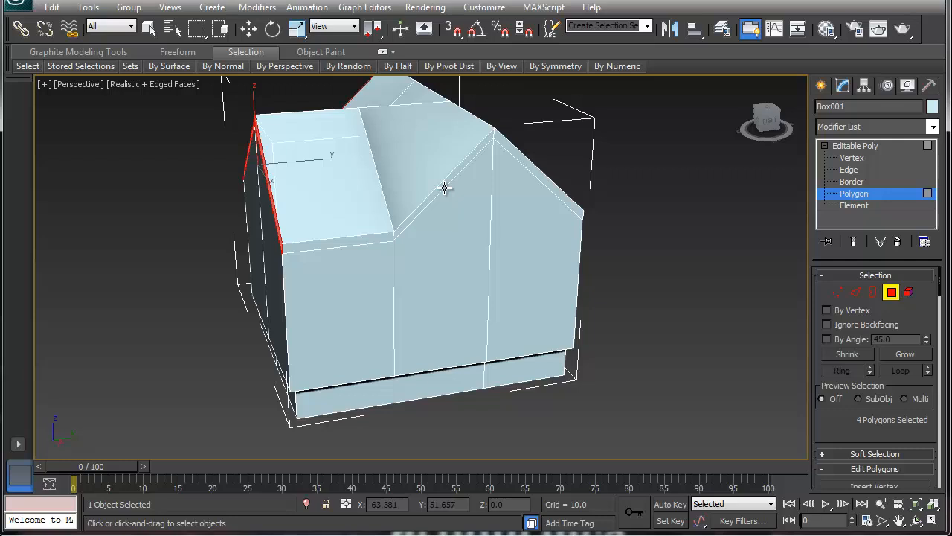
pyautogui.keyDown('ctrl'); pyautogui.click(444, 188); pyautogui.keyUp('ctrl')
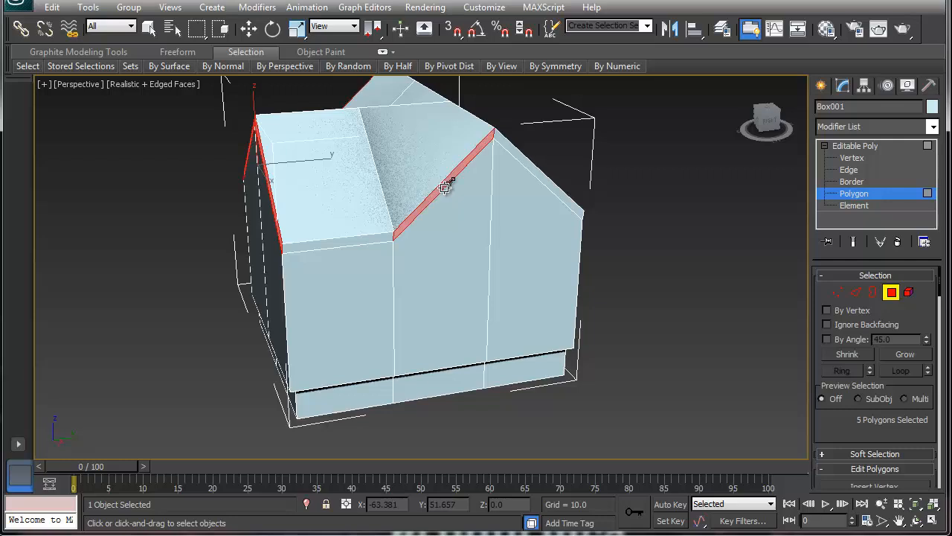
pyautogui.keyDown('ctrl'); pyautogui.click(514, 153); pyautogui.keyUp('ctrl')
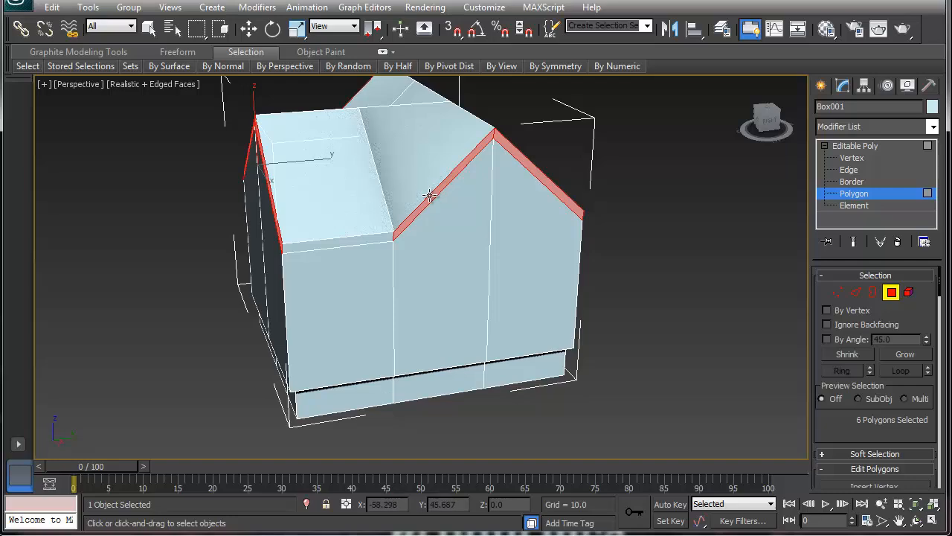
pyautogui.moveTo(432, 198); pyautogui.dragTo(435, 186)
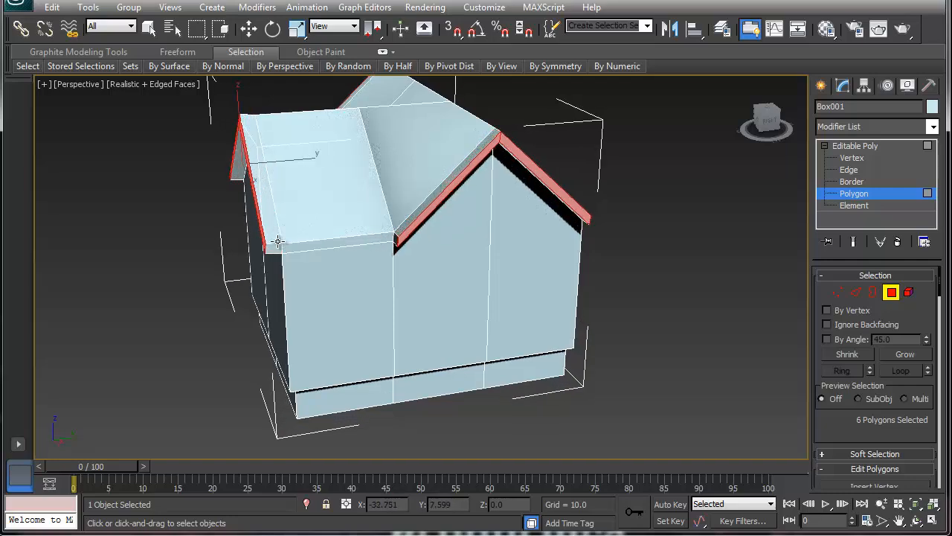
# Step: Deselect the main body's gable-end roof polygons and lower the two remaining ones on the wing's gable to about Z 32.44
pyautogui.keyDown('alt'); pyautogui.moveTo(276, 238); pyautogui.dragTo(514, 222, button='middle'); pyautogui.keyUp('alt')
pyautogui.scroll(2, 514, 222)
pyautogui.moveTo(483, 131); pyautogui.dragTo(506, 204, button='middle')
pyautogui.scroll(3, 506, 203)
pyautogui.scroll(-3, 521, 198)
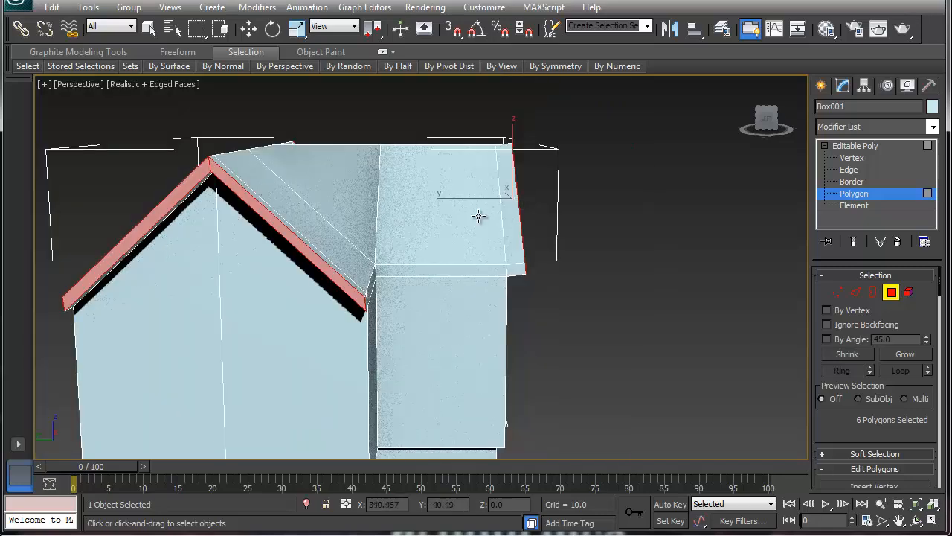
pyautogui.keyDown('alt'); pyautogui.moveTo(160, 150); pyautogui.dragTo(345, 242); pyautogui.keyUp('alt')
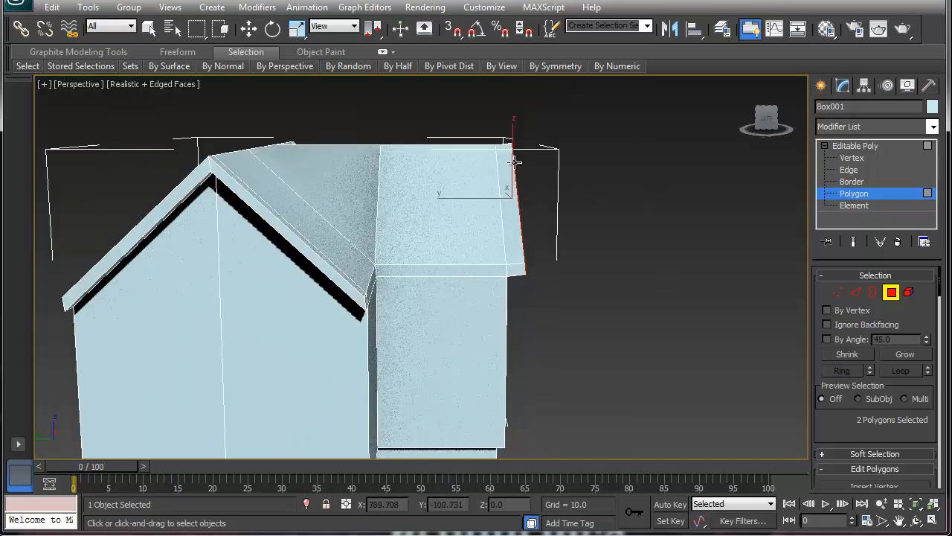
pyautogui.press('w')
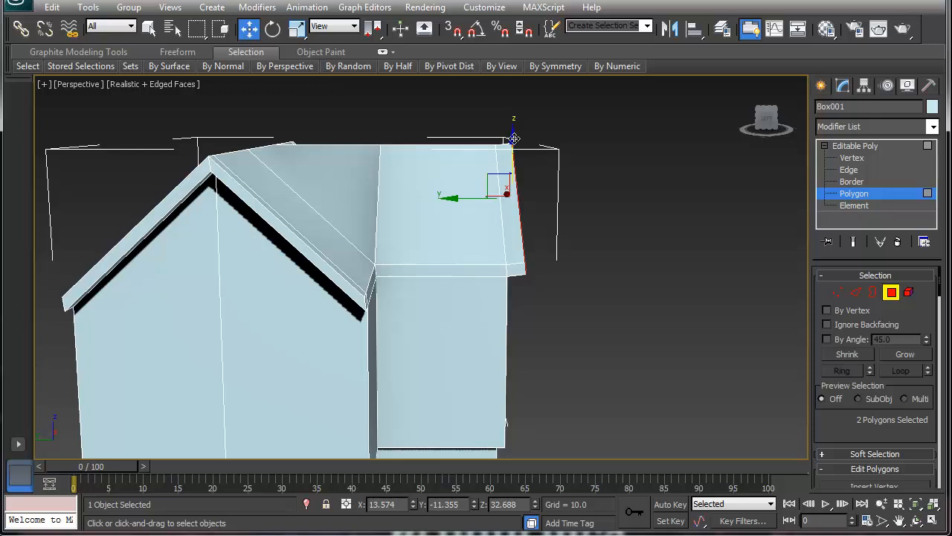
pyautogui.moveTo(514, 138); pyautogui.dragTo(511, 140)
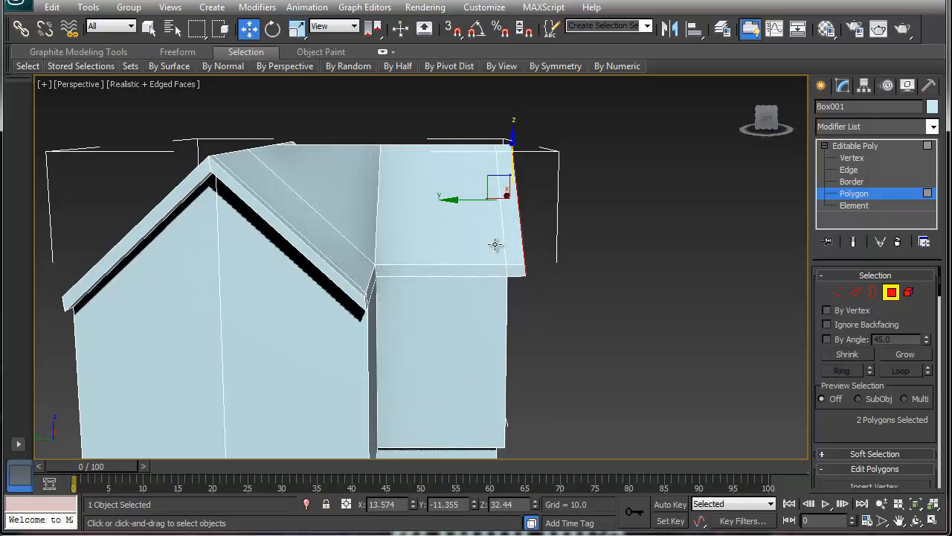
# Step: Select the eleven eave-edge polygons along the sides of the main body and wing roofs and extrude them slightly outward
pyautogui.moveTo(493, 246)
pyautogui.keyDown('alt'); pyautogui.mouseDown(button='middle')
pyautogui.moveTo(305, 240)
pyautogui.moveTo(440, 242)
pyautogui.moveTo(419, 252)
pyautogui.mouseUp(button='middle'); pyautogui.keyUp('alt')
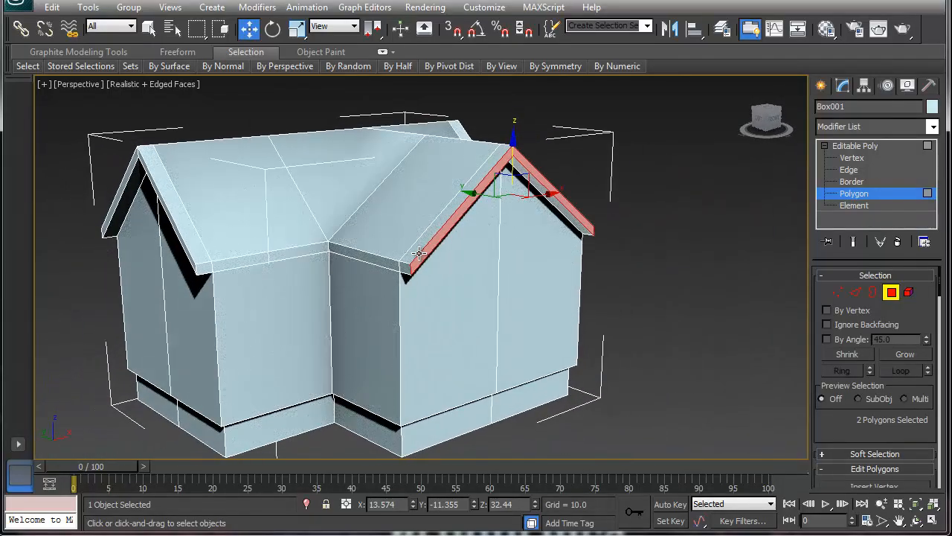
pyautogui.scroll(5, 419, 253)
pyautogui.click(386, 274)
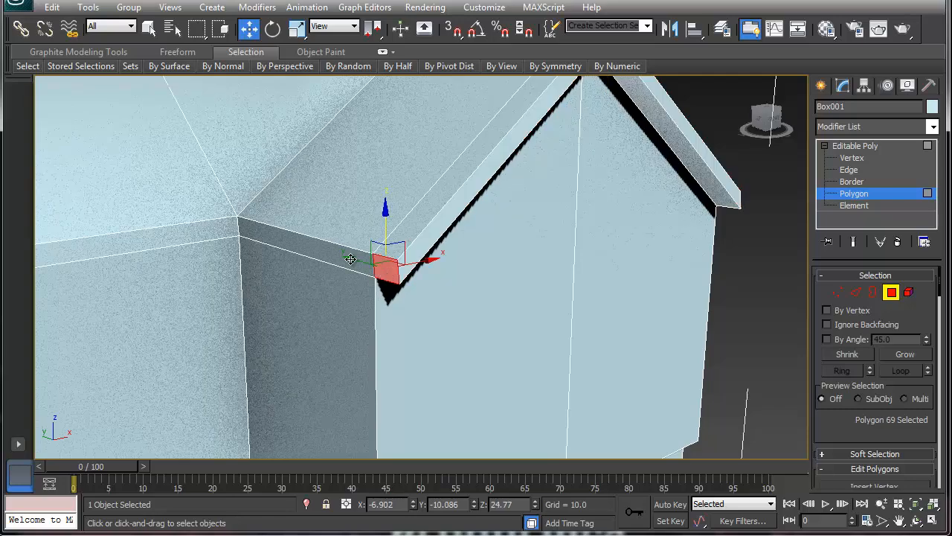
pyautogui.keyDown('ctrl'); pyautogui.click(261, 245); pyautogui.keyUp('ctrl')
pyautogui.keyDown('ctrl'); pyautogui.click(228, 237); pyautogui.keyUp('ctrl')
pyautogui.scroll(-6, 553, 206)
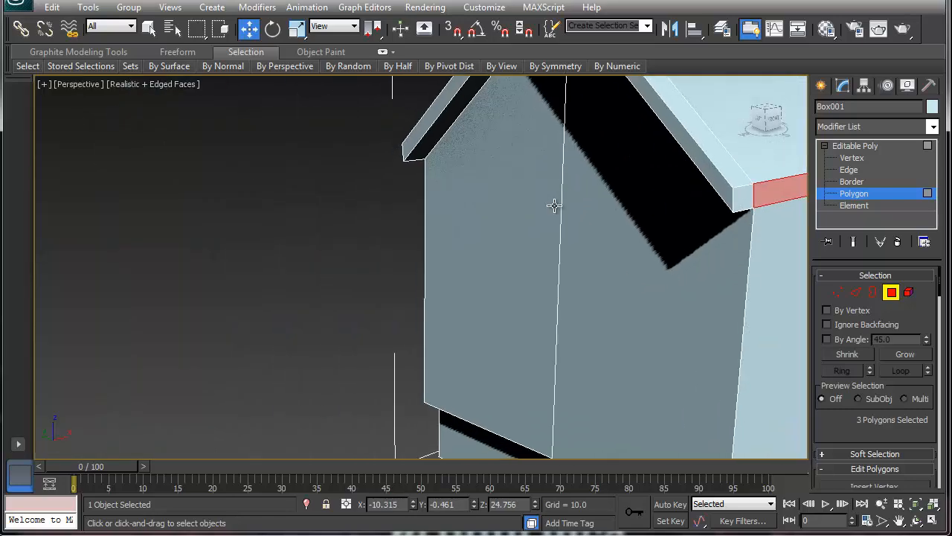
pyautogui.scroll(-3, 574, 201)
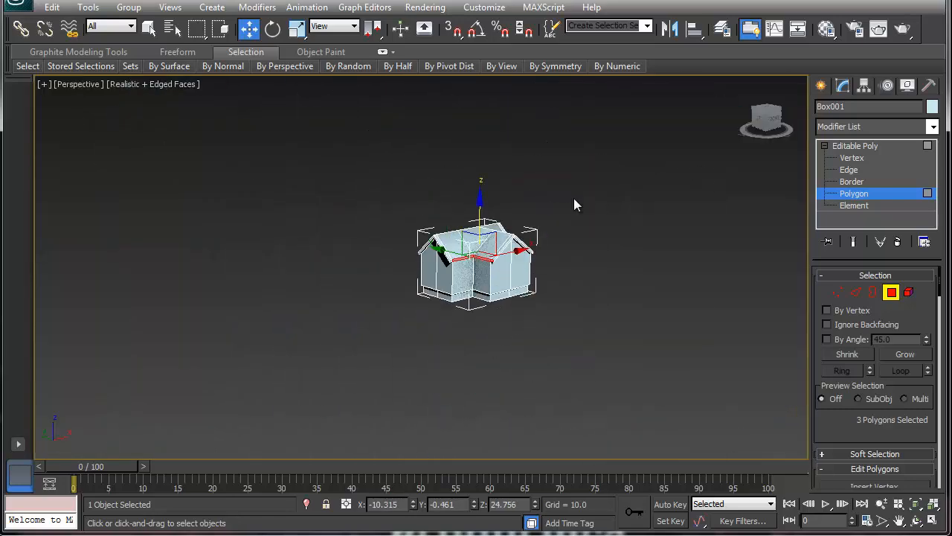
pyautogui.scroll(7, 546, 236)
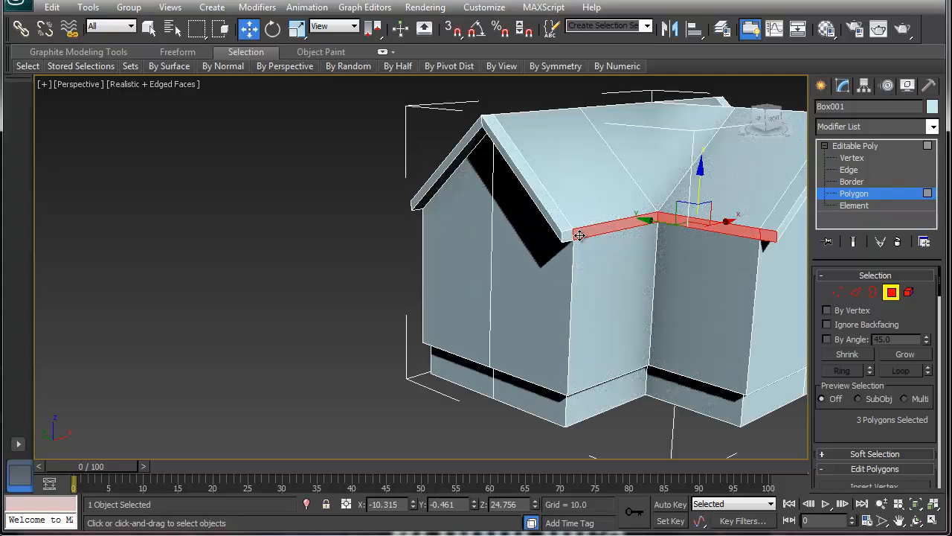
pyautogui.keyDown('ctrl'); pyautogui.click(566, 234); pyautogui.keyUp('ctrl')
pyautogui.moveTo(588, 251); pyautogui.dragTo(384, 247, button='middle')
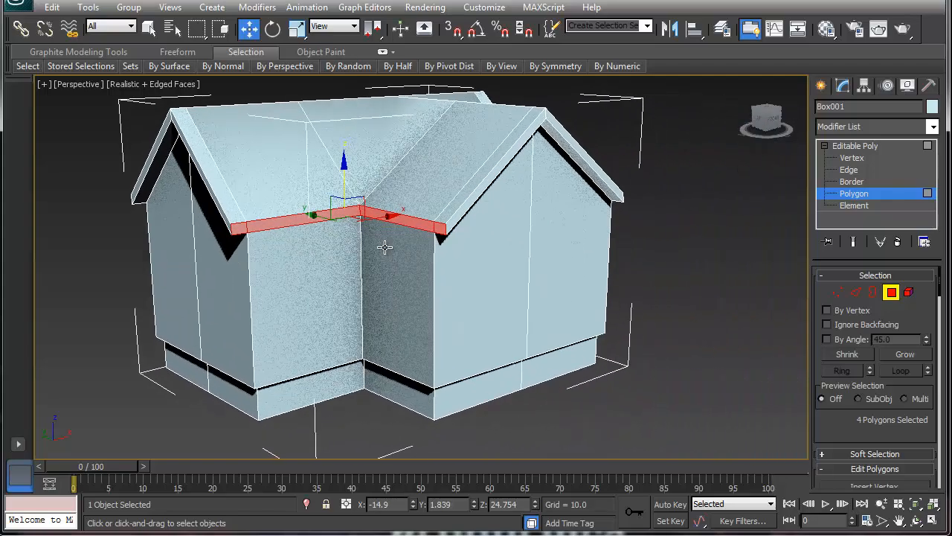
pyautogui.keyDown('alt'); pyautogui.moveTo(456, 176); pyautogui.dragTo(460, 194, button='middle'); pyautogui.keyUp('alt')
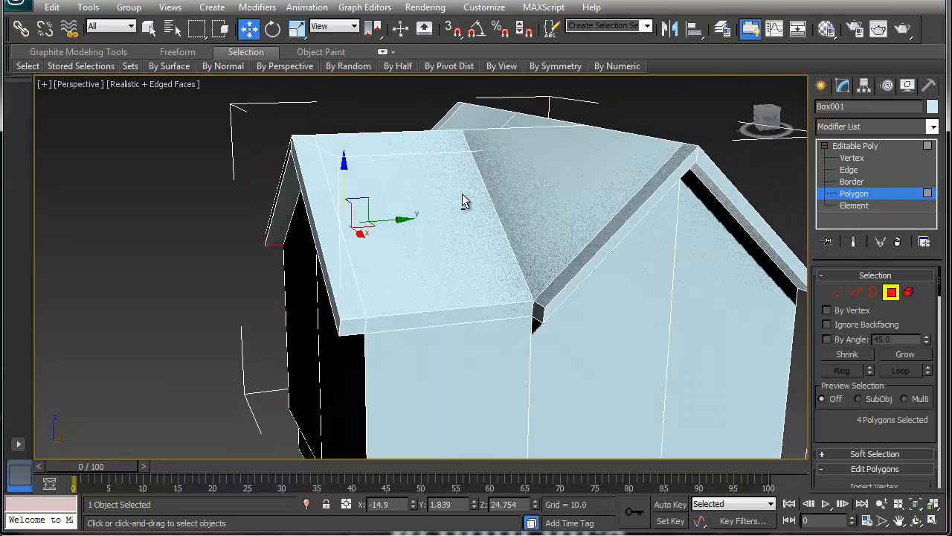
pyautogui.keyDown('ctrl'); pyautogui.click(487, 314); pyautogui.keyUp('ctrl')
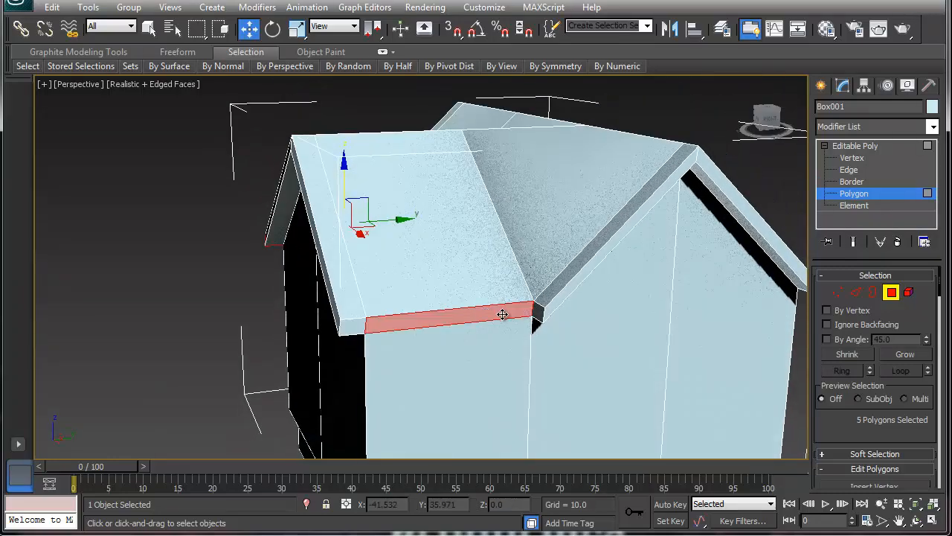
pyautogui.keyDown('ctrl'); pyautogui.click(355, 330); pyautogui.keyUp('ctrl')
pyautogui.keyDown('alt'); pyautogui.moveTo(554, 248); pyautogui.dragTo(537, 296, button='middle'); pyautogui.keyUp('alt')
pyautogui.keyDown('ctrl'); pyautogui.click(433, 334); pyautogui.keyUp('ctrl')
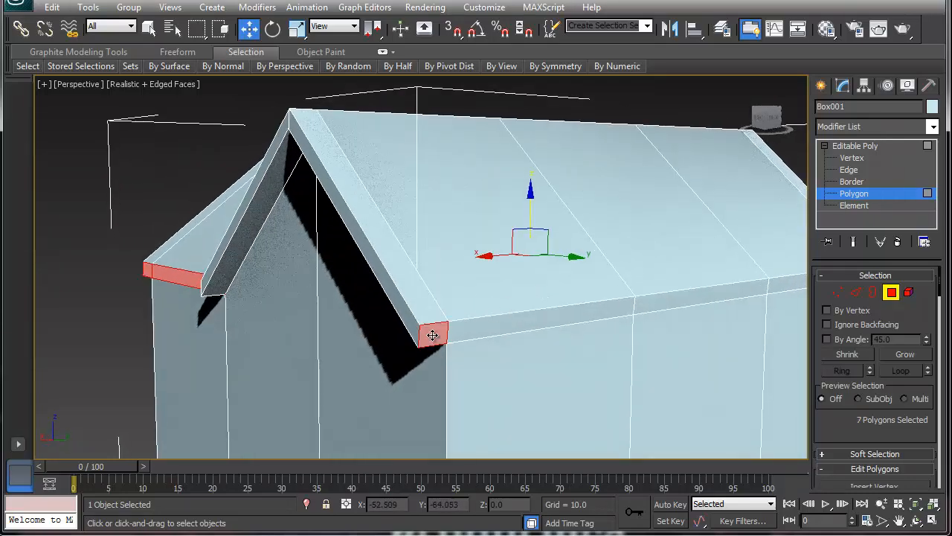
pyautogui.keyDown('ctrl'); pyautogui.click(510, 323); pyautogui.keyUp('ctrl')
pyautogui.keyDown('ctrl'); pyautogui.click(675, 299); pyautogui.keyUp('ctrl')
pyautogui.moveTo(727, 283); pyautogui.dragTo(566, 296, button='middle')
pyautogui.keyDown('ctrl'); pyautogui.click(501, 288); pyautogui.keyUp('ctrl')
pyautogui.keyDown('ctrl'); pyautogui.click(467, 290); pyautogui.keyUp('ctrl')
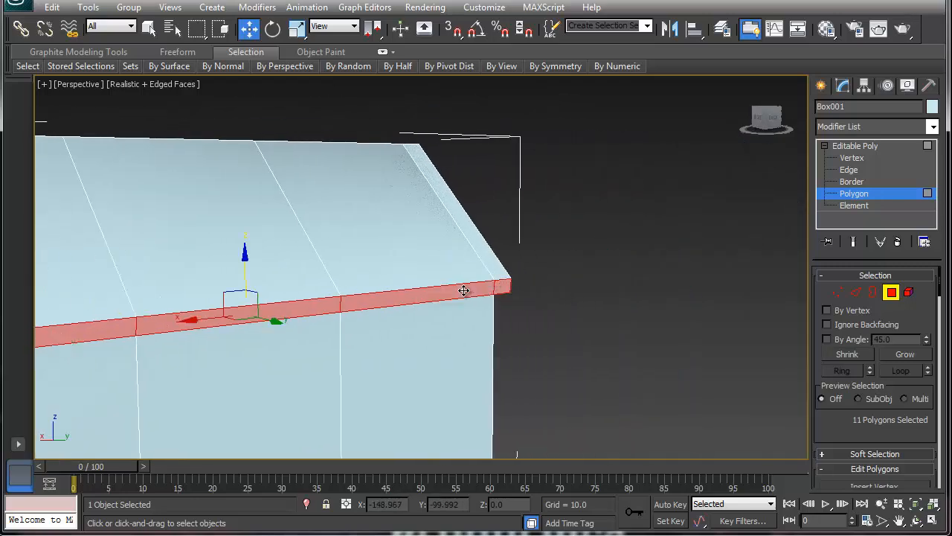
pyautogui.scroll(-5, 303, 253)
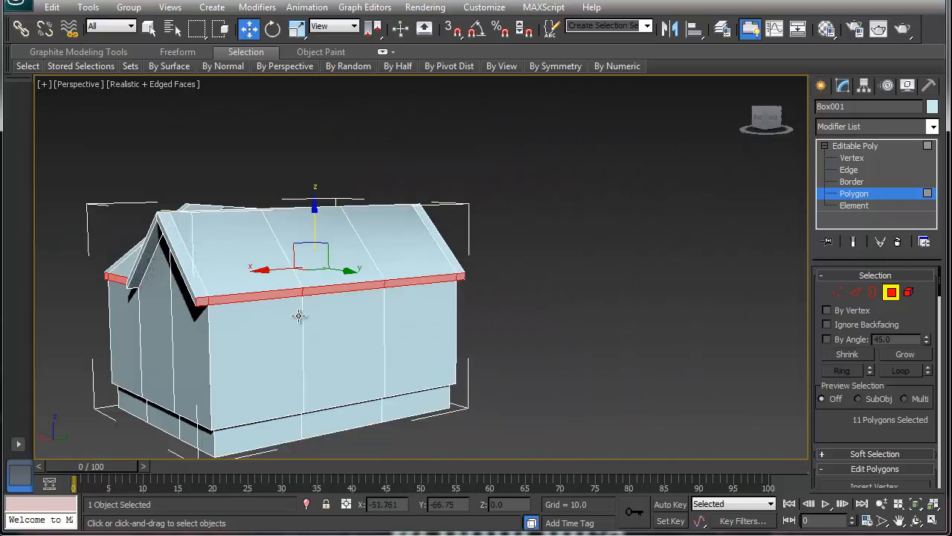
pyautogui.rightClick(298, 288)
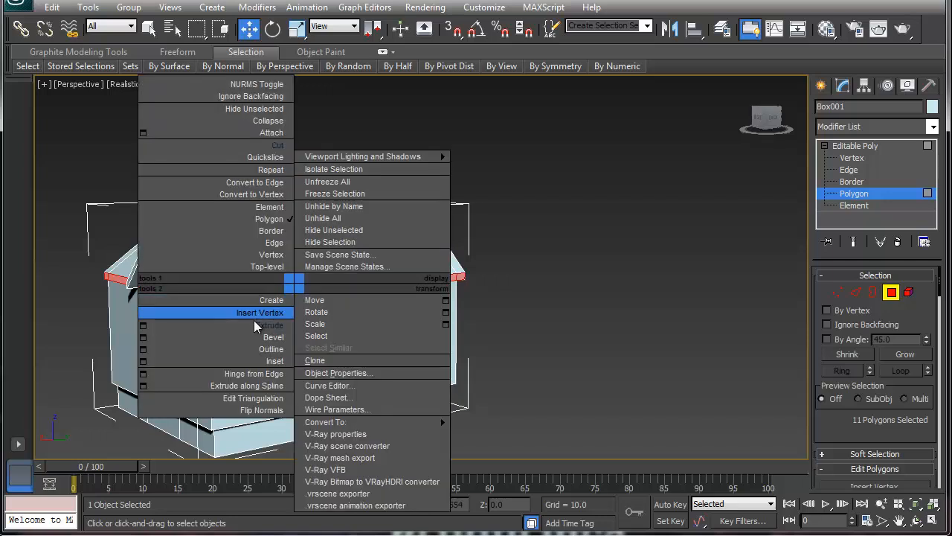
pyautogui.click(254, 313)
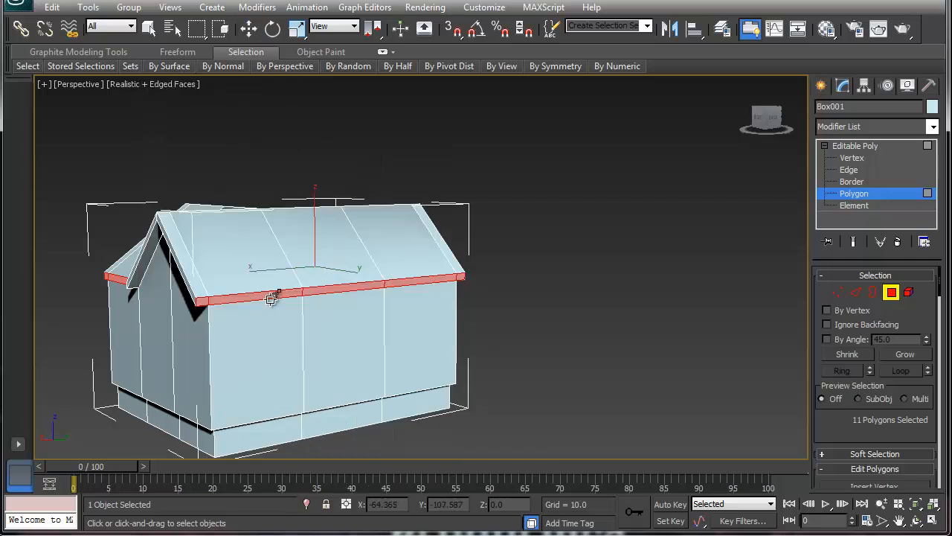
pyautogui.moveTo(271, 298); pyautogui.dragTo(274, 283)
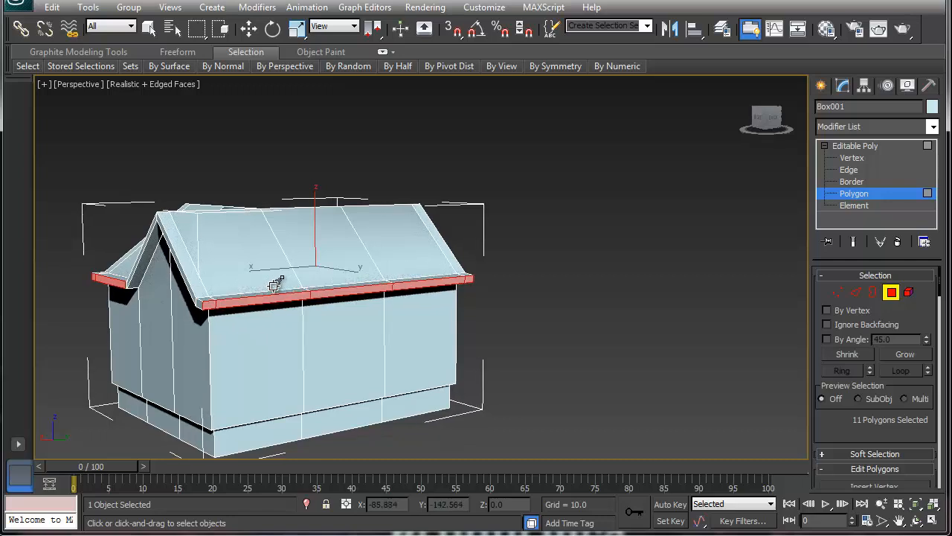
# Step: Lower the eleven extruded eave polygons along Z so the overhangs follow the roof slope
pyautogui.press('w')
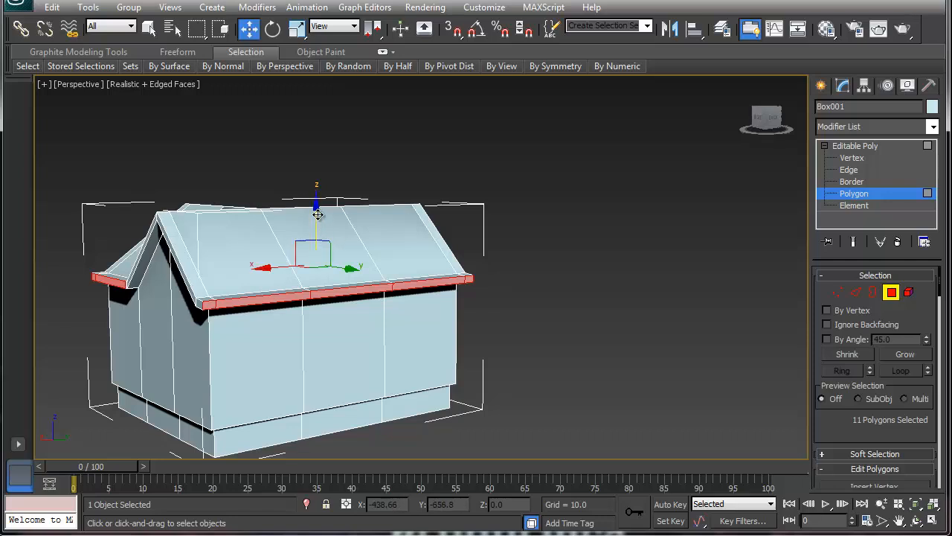
pyautogui.moveTo(316, 215); pyautogui.dragTo(314, 223)
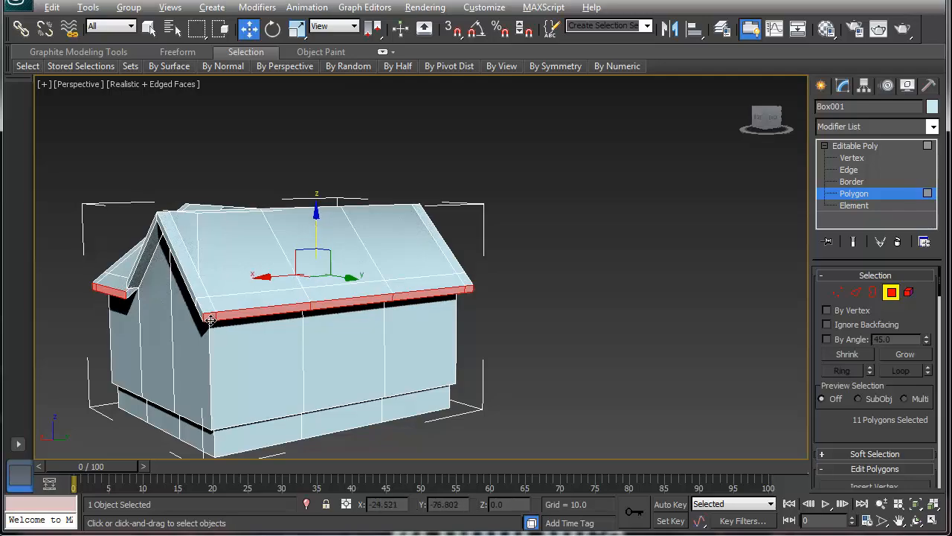
pyautogui.keyDown('alt'); pyautogui.moveTo(314, 223); pyautogui.dragTo(448, 317, button='middle'); pyautogui.keyUp('alt')
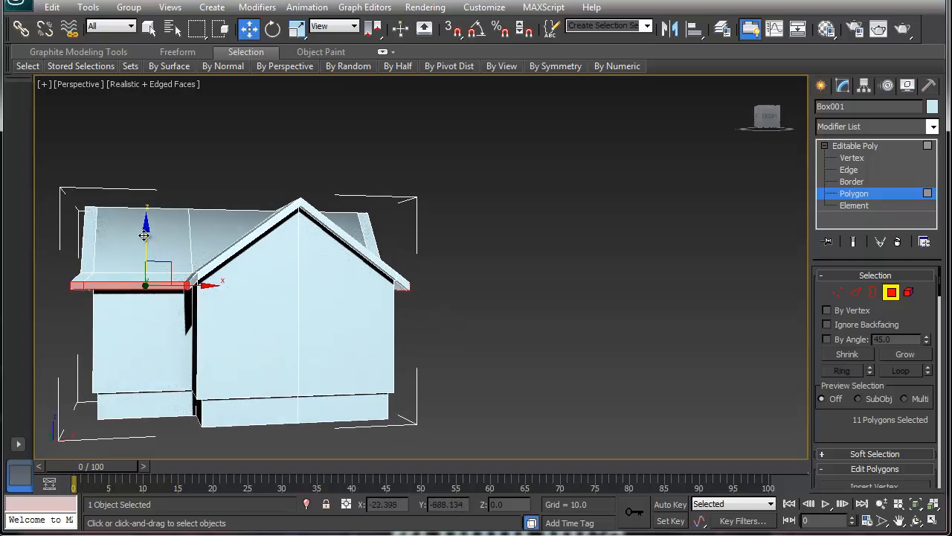
pyautogui.moveTo(143, 235); pyautogui.dragTo(143, 233)
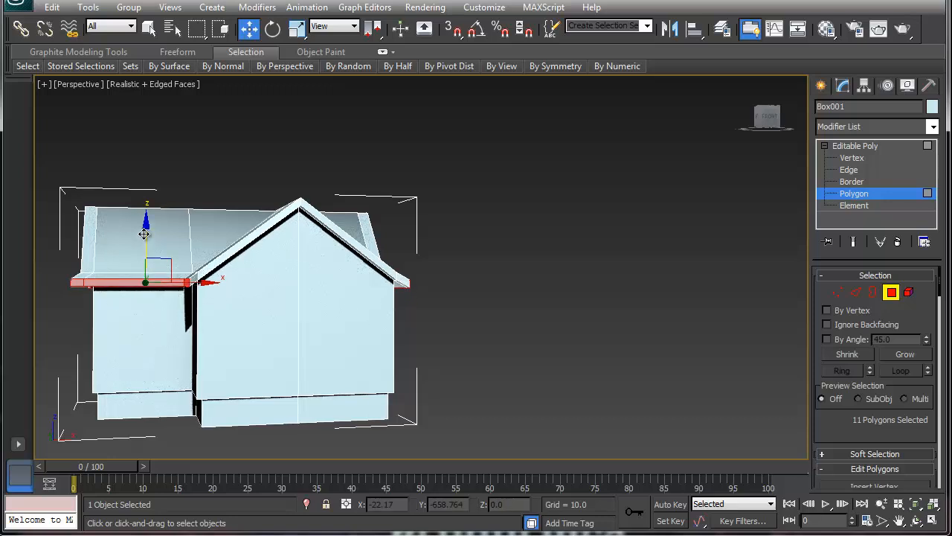
# Step: Select the eave-end polygon at the main body's gable corner and shift it inward along X to about -28.7
pyautogui.click(76, 282)
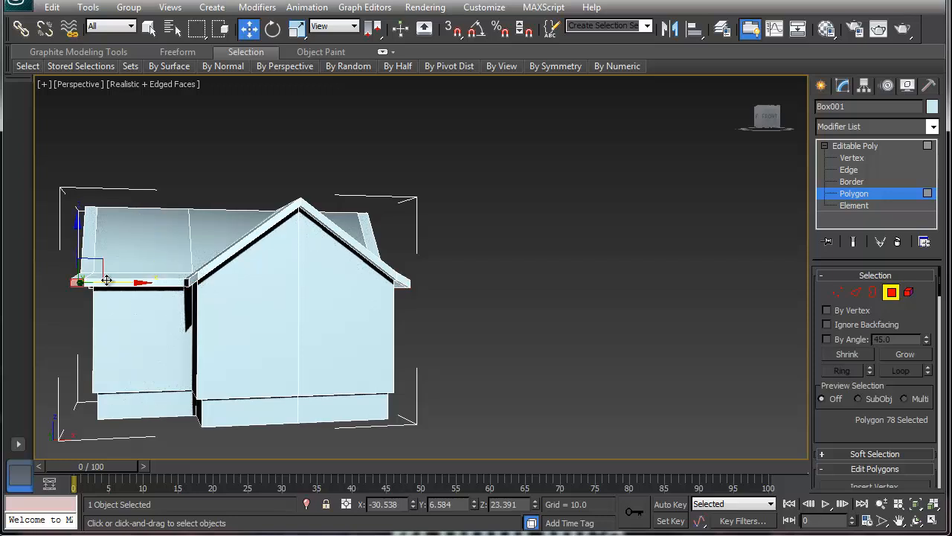
pyautogui.moveTo(106, 279); pyautogui.dragTo(114, 279)
pyautogui.keyDown('alt'); pyautogui.moveTo(114, 280); pyautogui.dragTo(181, 291, button='middle'); pyautogui.keyUp('alt')
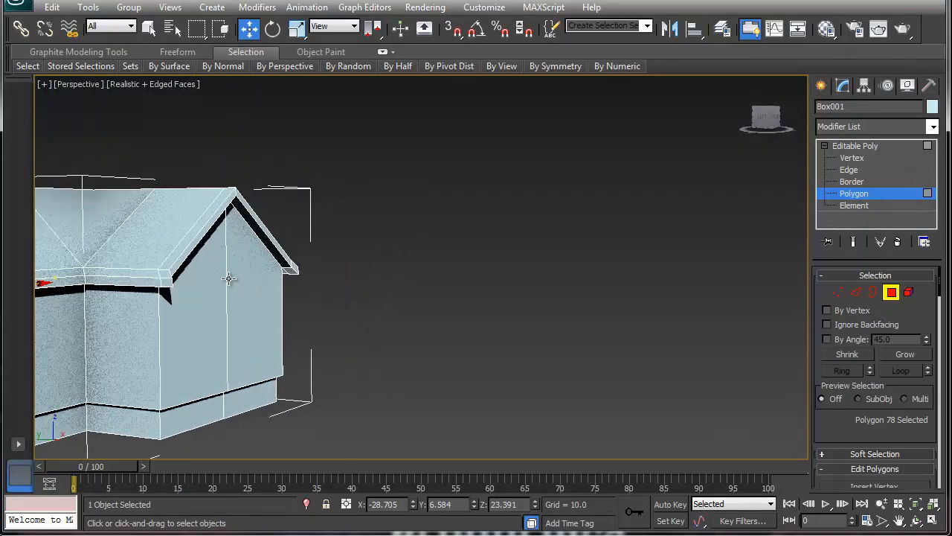
# Step: Shift the wing roof's eave-end polygon inward along Y to about -9.85 and leave polygon editing
pyautogui.click(163, 284)
pyautogui.moveTo(218, 319); pyautogui.dragTo(375, 295, button='middle')
pyautogui.scroll(4, 374, 296)
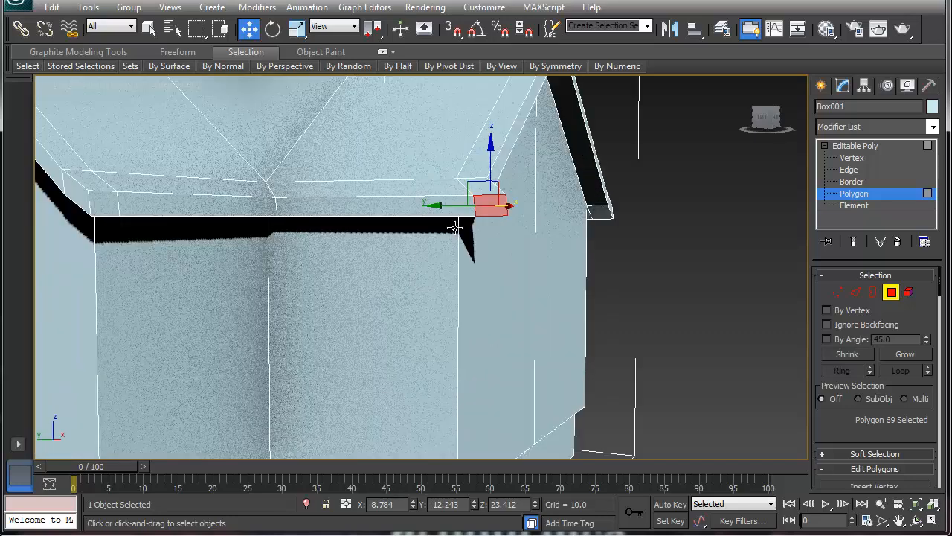
pyautogui.moveTo(444, 206); pyautogui.dragTo(415, 201)
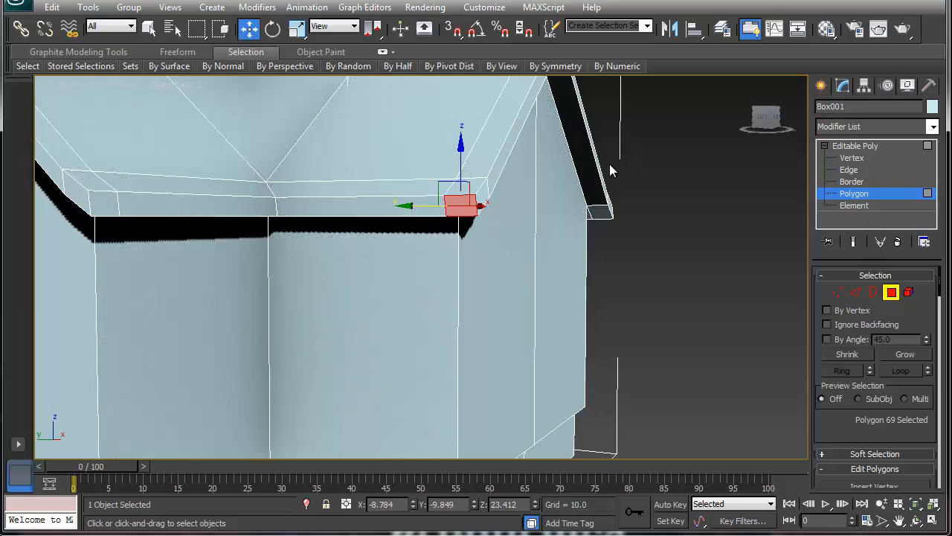
pyautogui.scroll(-10, 609, 170)
pyautogui.keyDown('alt'); pyautogui.moveTo(541, 231); pyautogui.dragTo(316, 277, button='middle'); pyautogui.keyUp('alt')
pyautogui.click(891, 294)
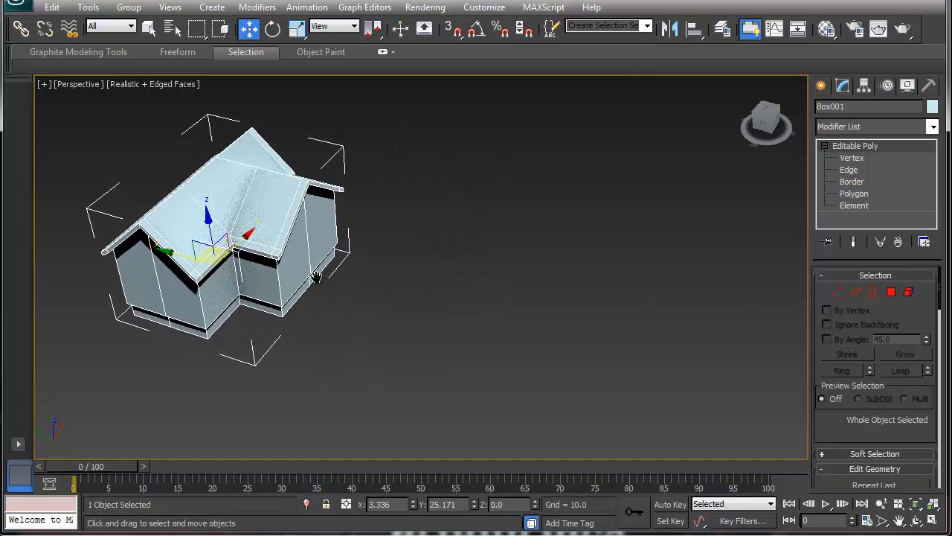
# Step: Show all four viewports, frame the empty area beside the house in the Top view, and start the spline Line tool
pyautogui.hotkey('alt', 'w')
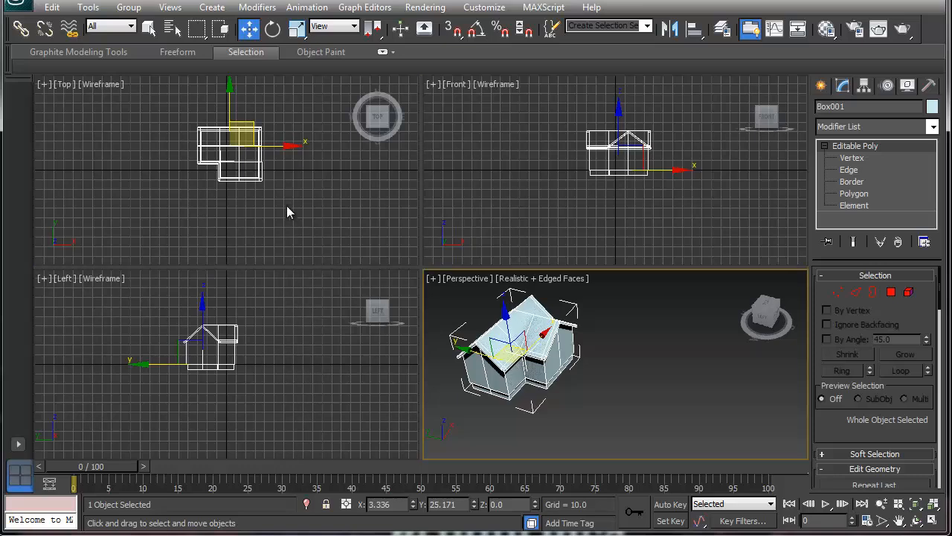
pyautogui.rightClick(306, 209)
pyautogui.scroll(4, 217, 217)
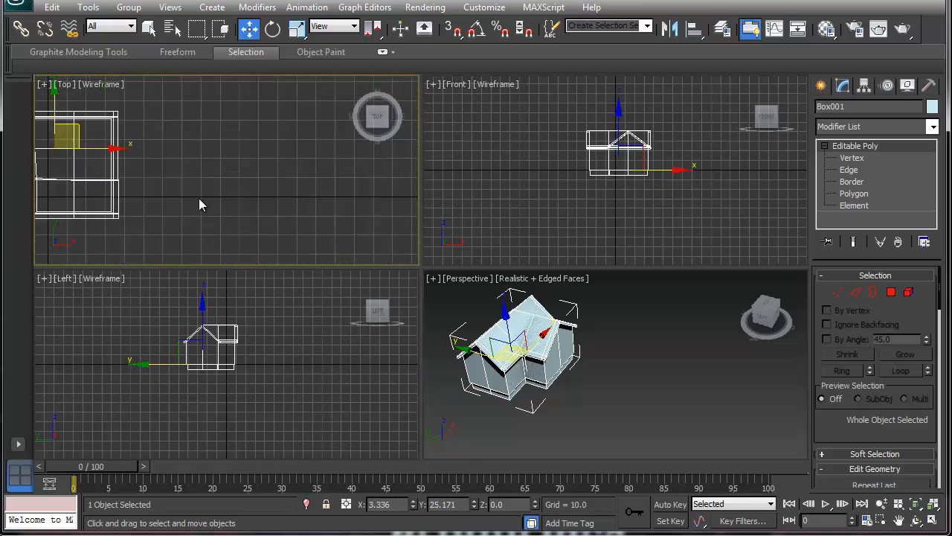
pyautogui.scroll(2, 199, 205)
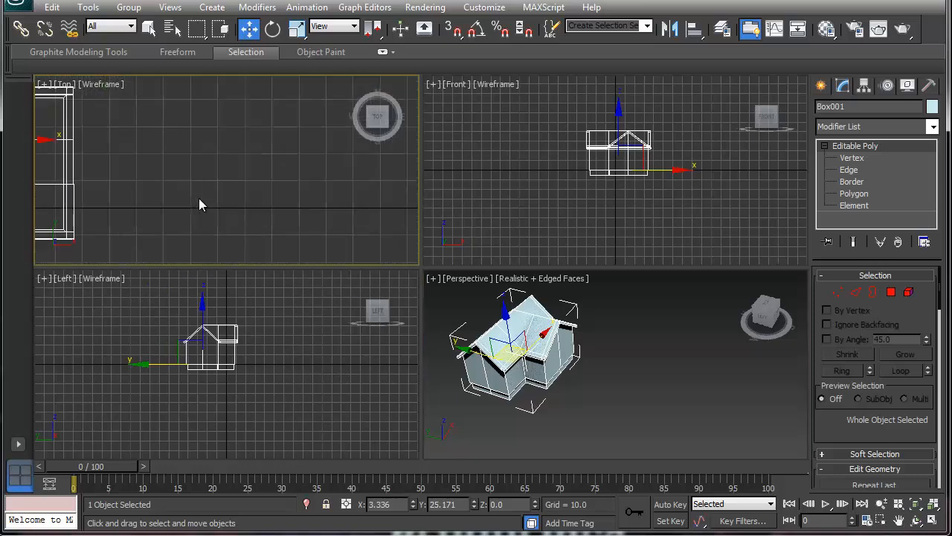
pyautogui.scroll(-2, 198, 205)
pyautogui.click(821, 86)
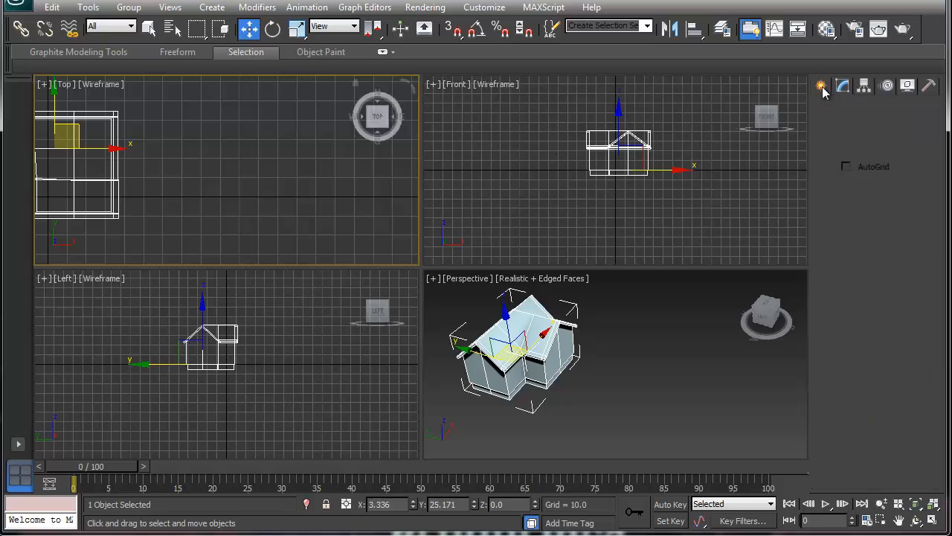
pyautogui.click(844, 110)
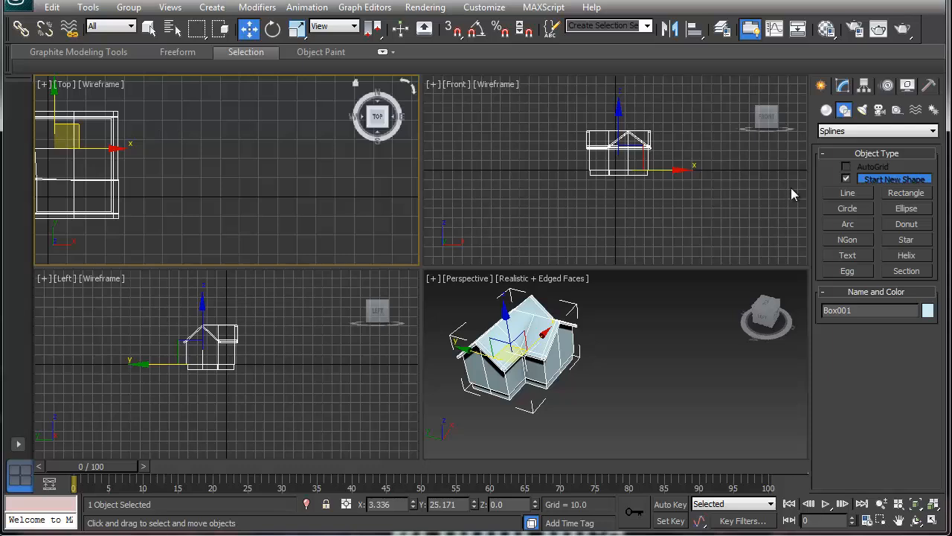
pyautogui.click(848, 195)
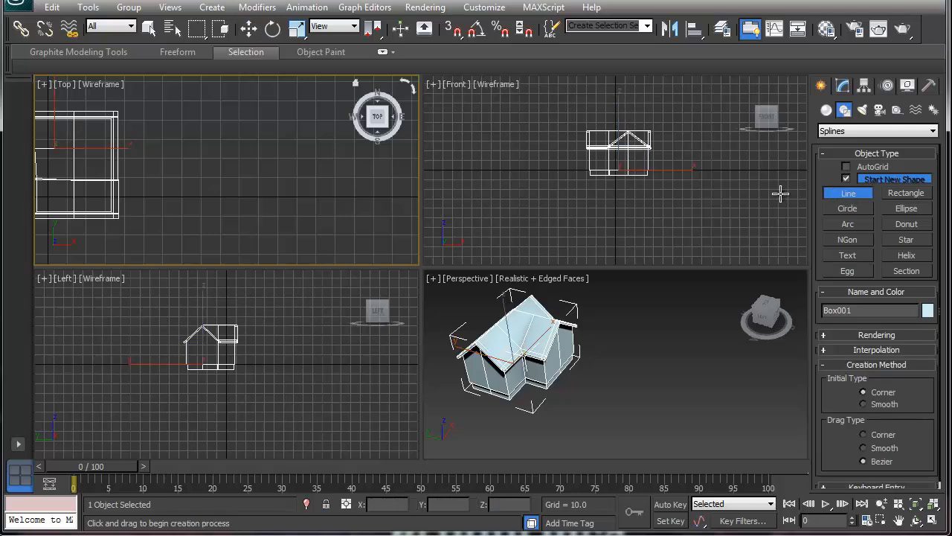
pyautogui.click(165, 113)
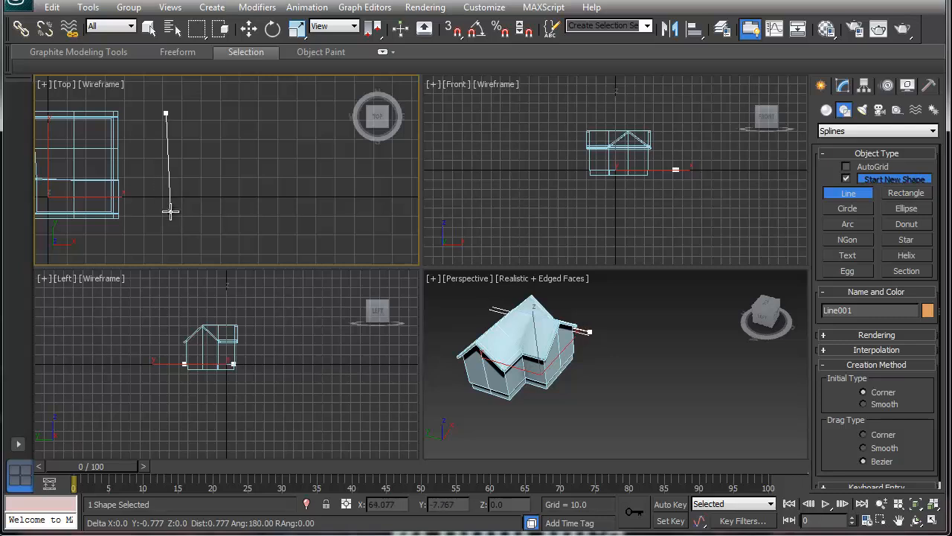
pyautogui.click(169, 196)
pyautogui.rightClick(168, 196)
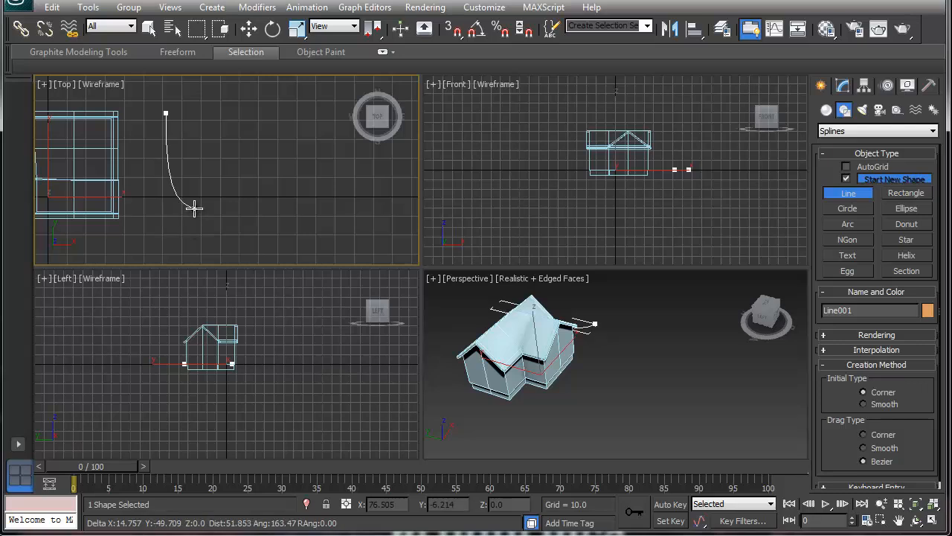
pyautogui.rightClick(187, 211)
# Step: Draw a straight-line floor-plan spline in the Top view: a 50-unit side wall, then a base wall interrupted by a narrow inward partition
pyautogui.click(165, 114)
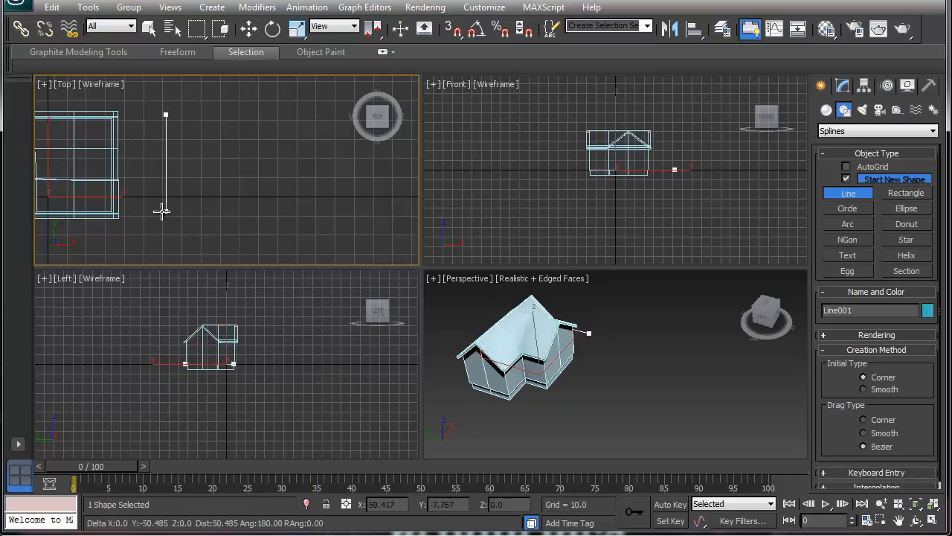
pyautogui.click(166, 211)
pyautogui.click(216, 211)
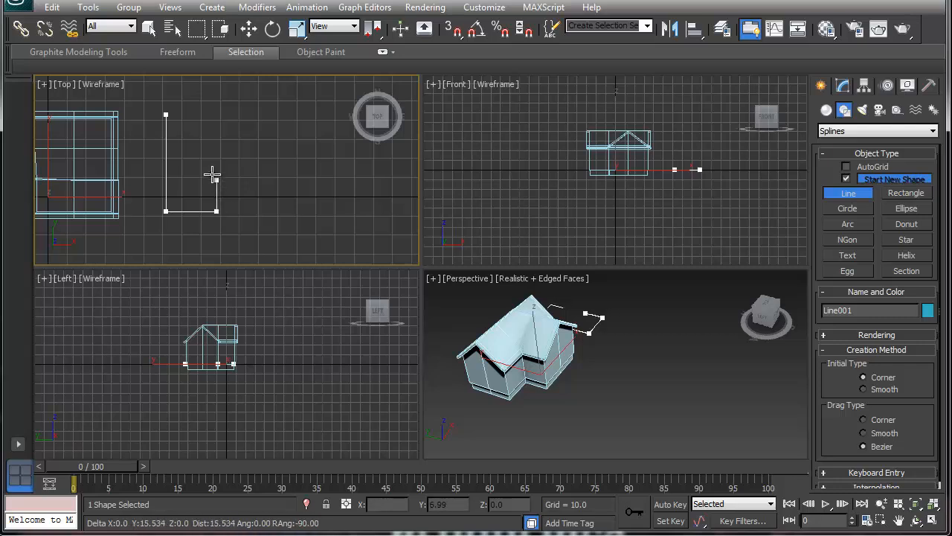
pyautogui.click(218, 174)
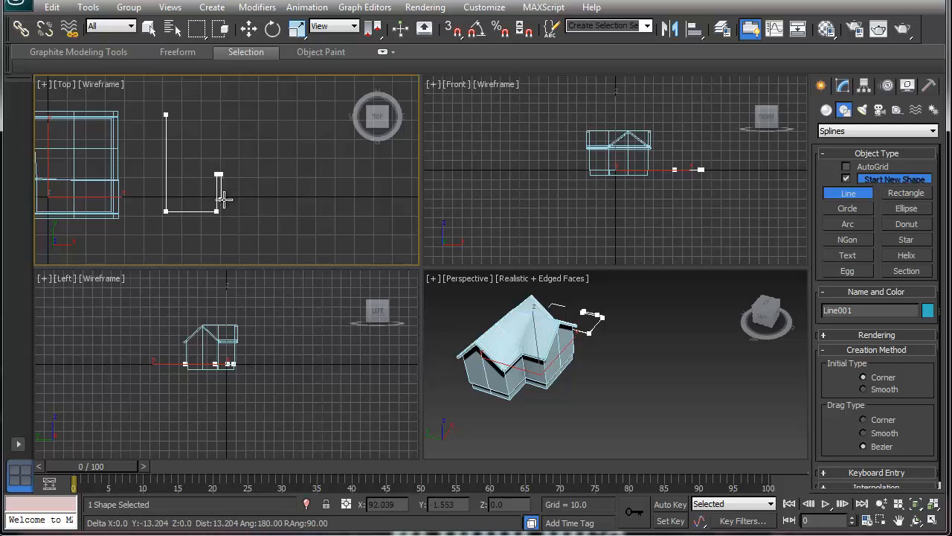
pyautogui.click(218, 211)
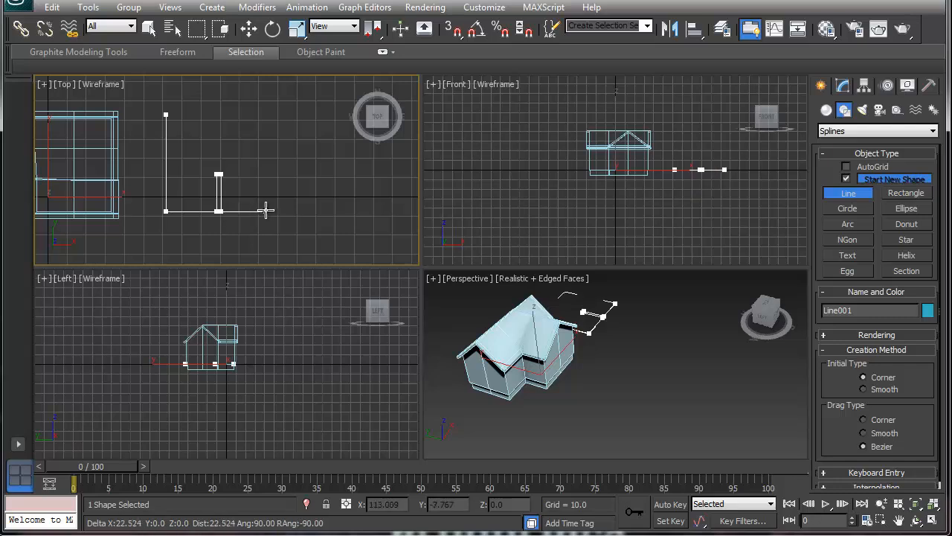
pyautogui.click(272, 212)
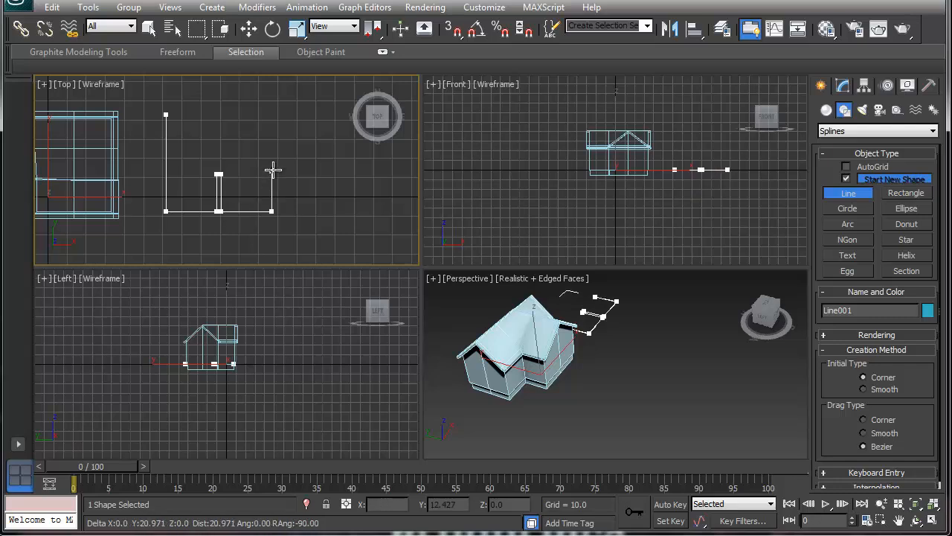
# Step: Continue the plan spline up the far side with a narrow partition about 15.5 units deep, and close it at the start vertex
pyautogui.click(272, 160)
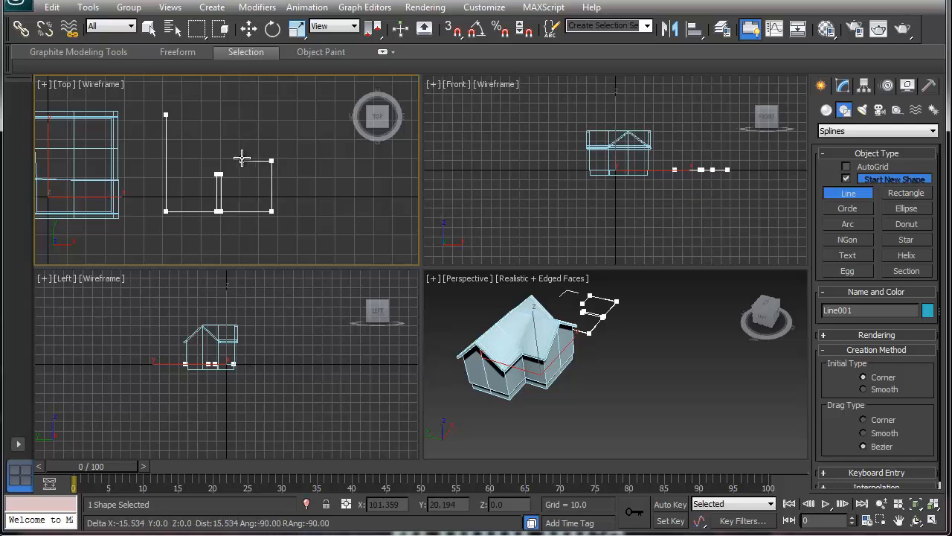
pyautogui.click(245, 160)
pyautogui.click(244, 155)
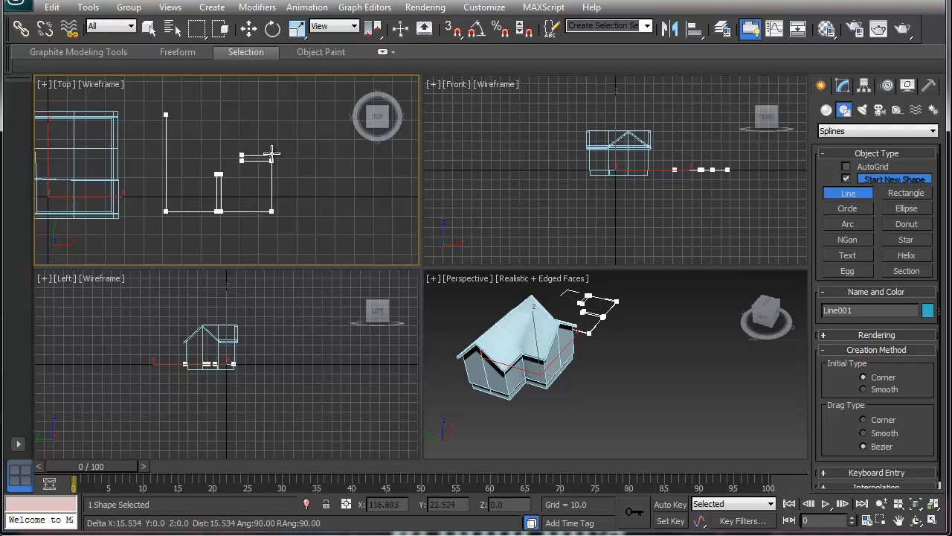
pyautogui.click(272, 155)
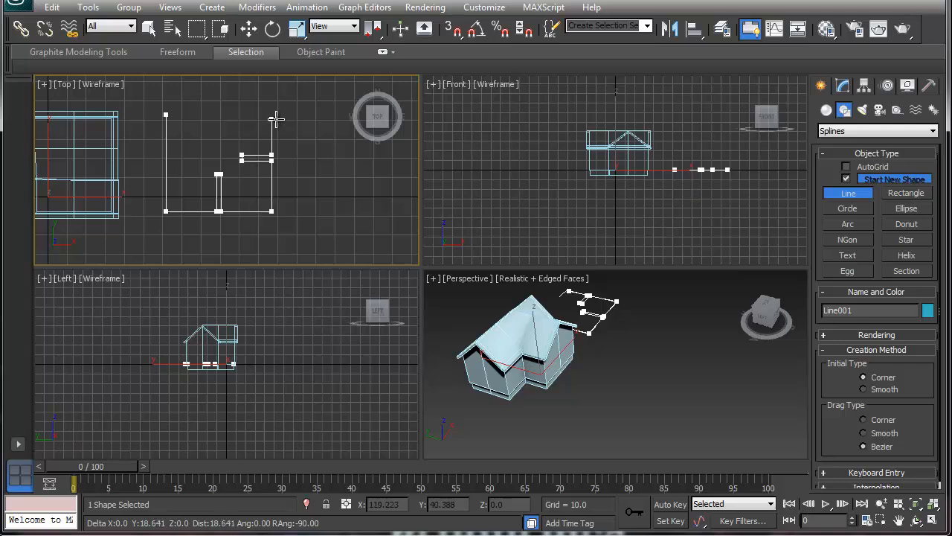
pyautogui.click(273, 113)
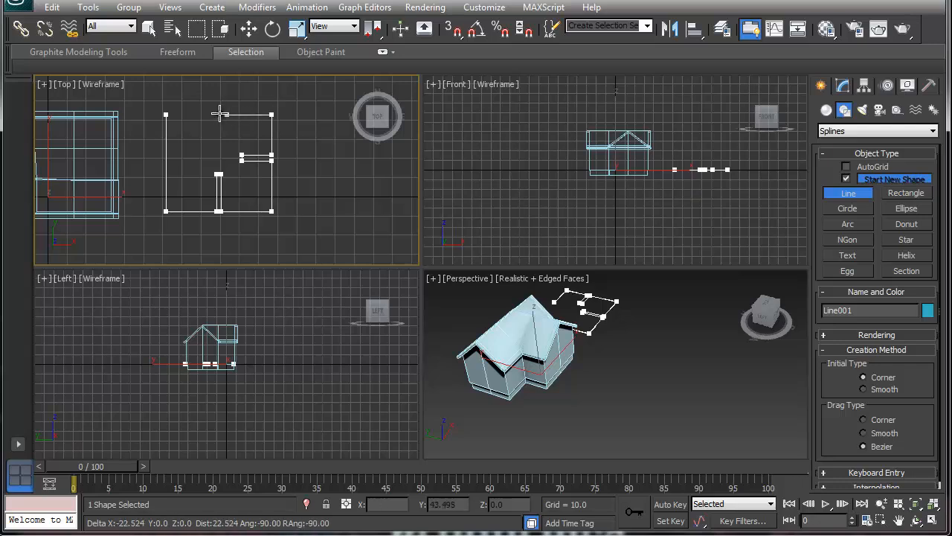
pyautogui.click(166, 115)
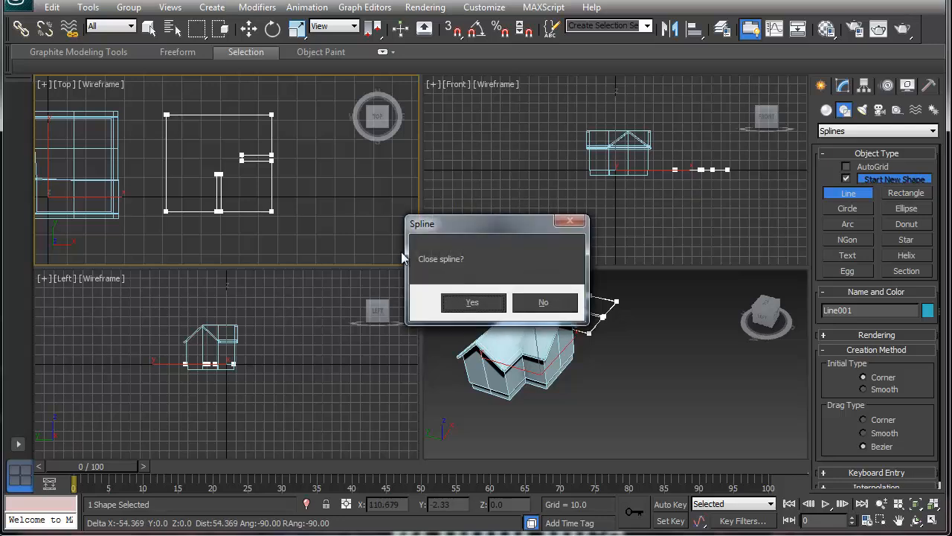
pyautogui.click(472, 302)
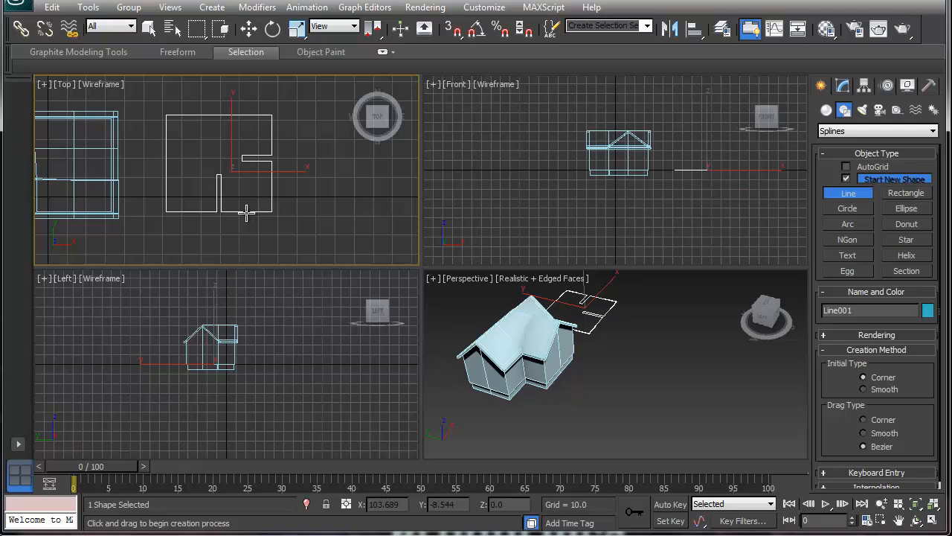
# Step: Draw a closed rectangular spline about 60 units wide around the floor-plan outline, slightly offset outward to form the outer walls
pyautogui.moveTo(246, 213); pyautogui.dragTo(264, 216, button='middle')
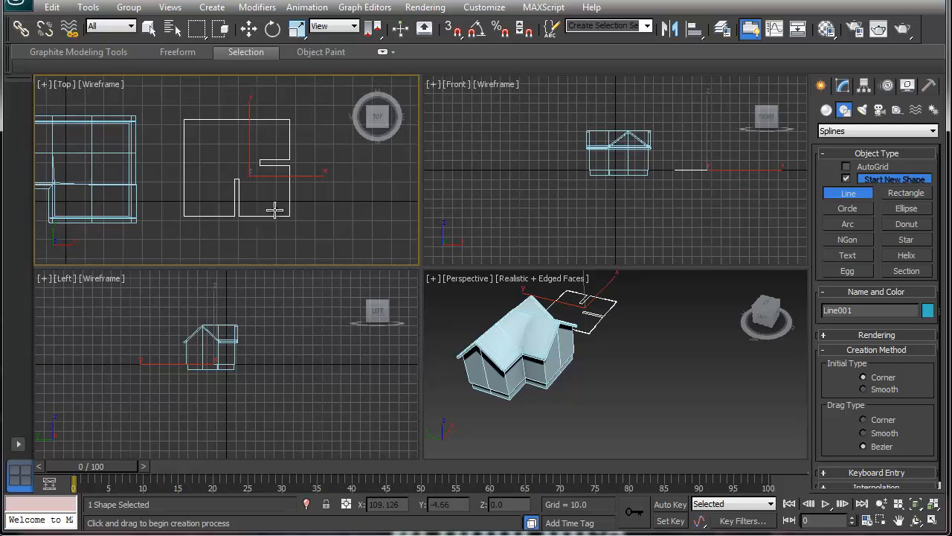
pyautogui.click(291, 114)
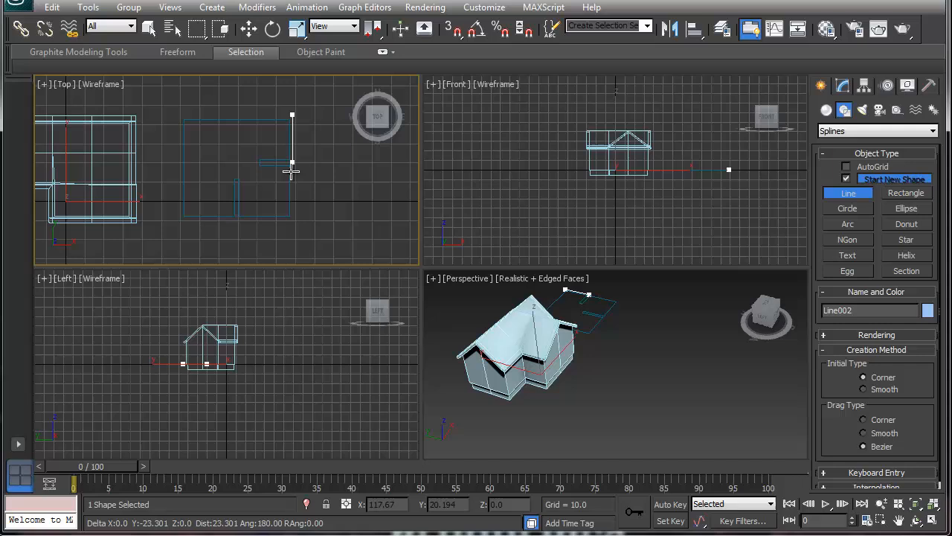
pyautogui.click(291, 219)
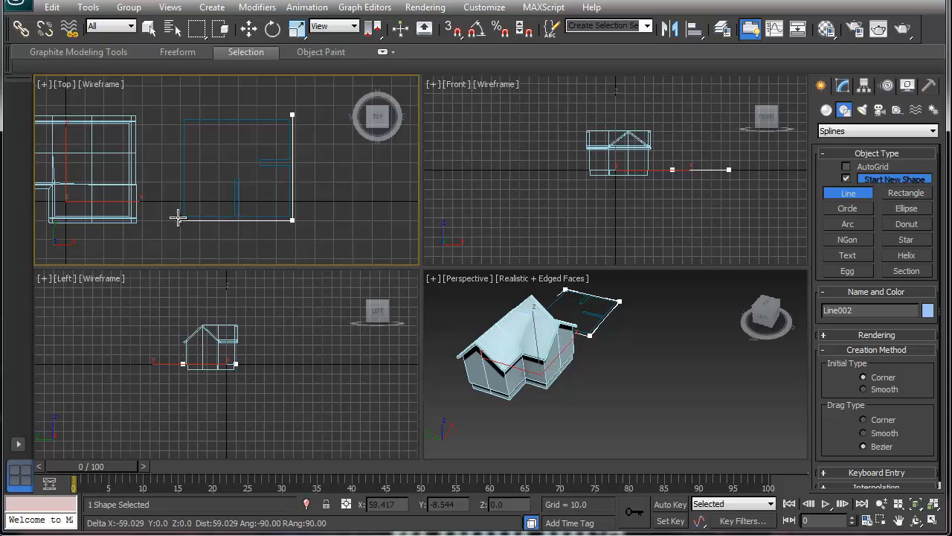
pyautogui.click(178, 219)
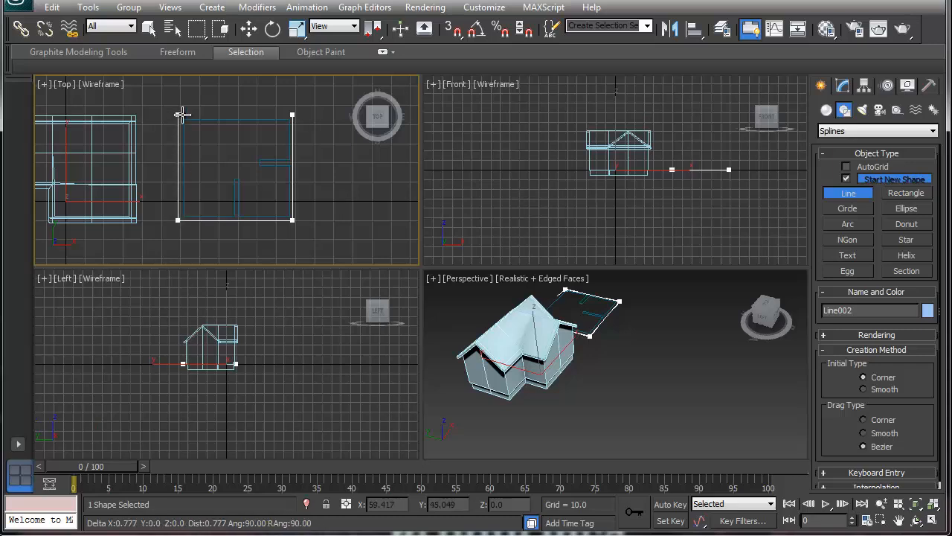
pyautogui.click(178, 115)
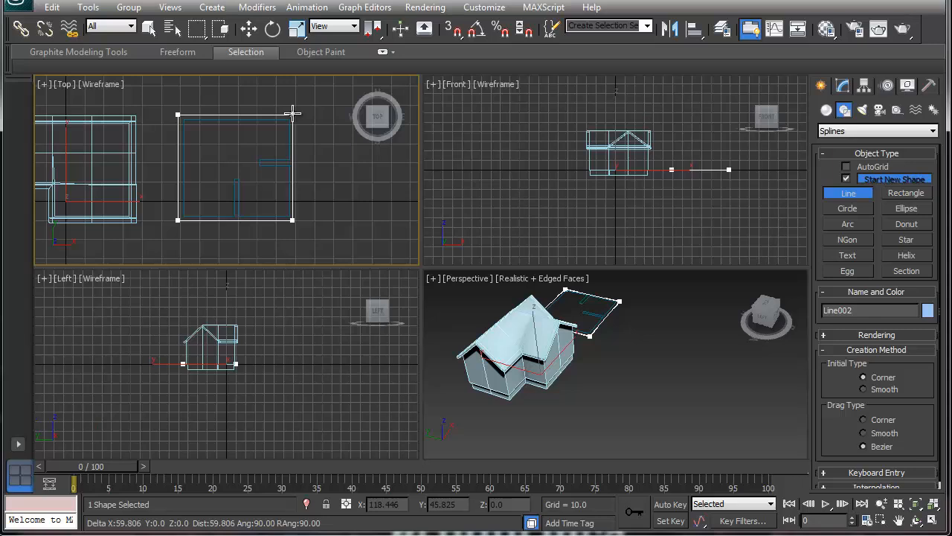
pyautogui.click(292, 115)
pyautogui.click(475, 303)
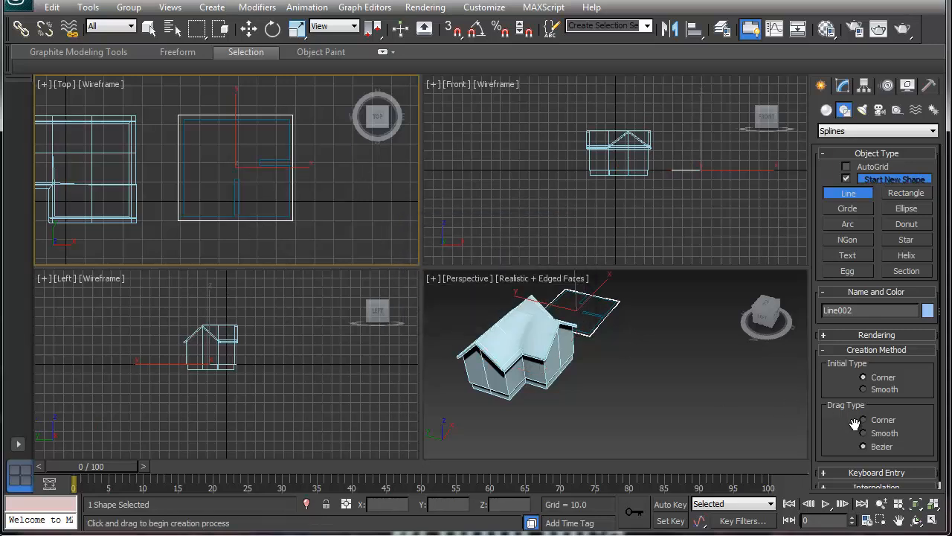
# Step: Attach the inner floor-plan spline to the outer wall rectangle so both outlines form one shape
pyautogui.scroll(-1, 855, 423)
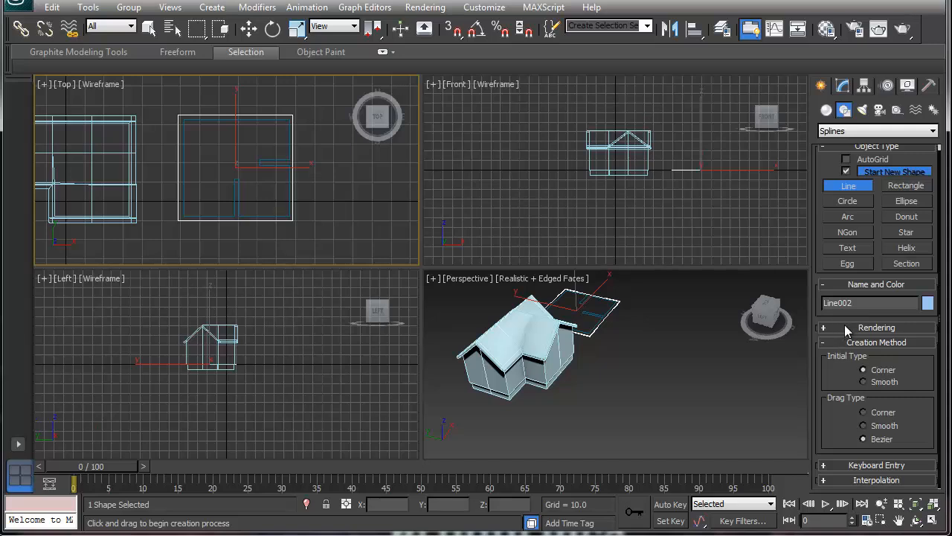
pyautogui.click(846, 328)
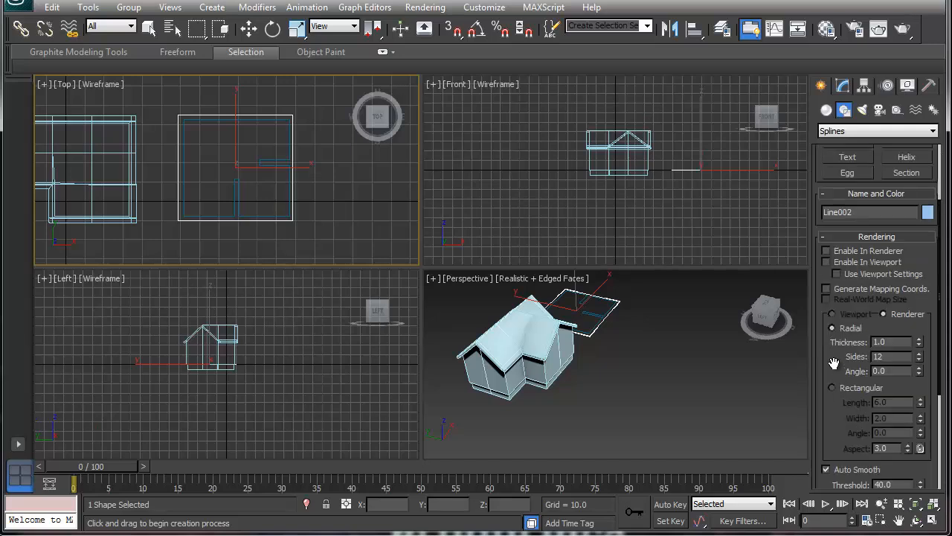
pyautogui.moveTo(835, 361); pyautogui.dragTo(846, 186)
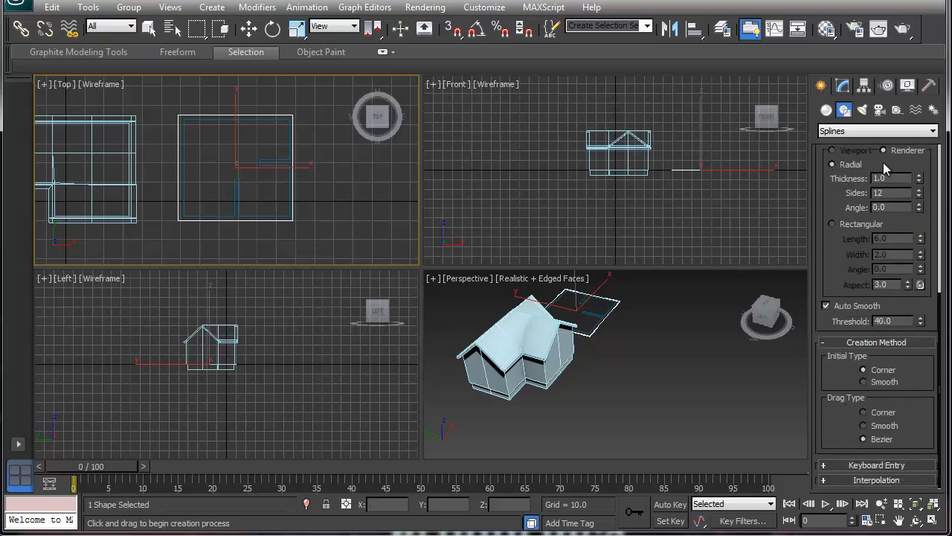
pyautogui.click(843, 85)
pyautogui.scroll(-3, 827, 357)
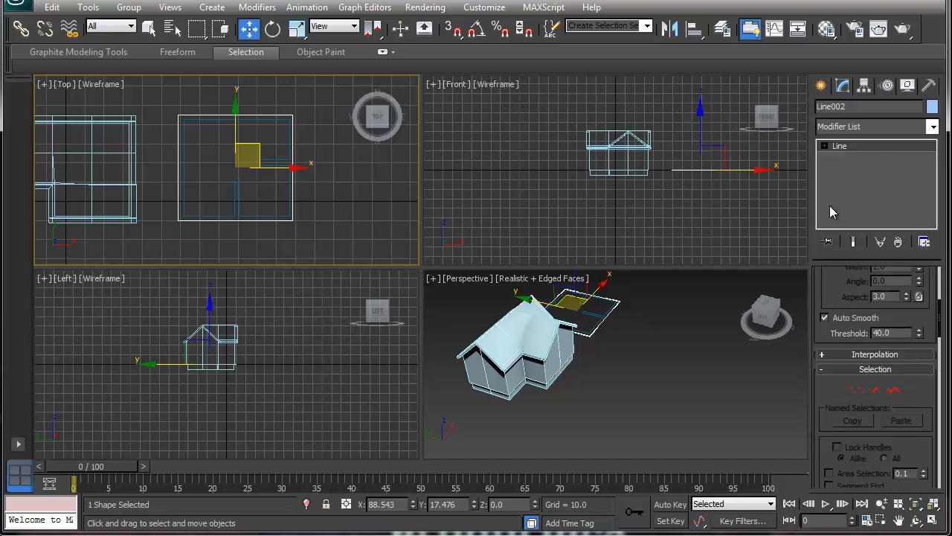
pyautogui.scroll(-5, 827, 394)
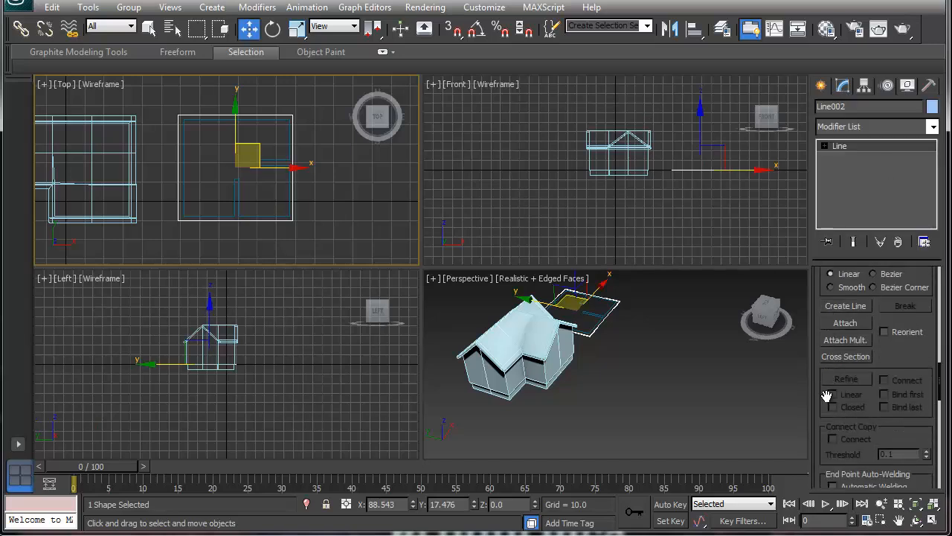
pyautogui.click(281, 213)
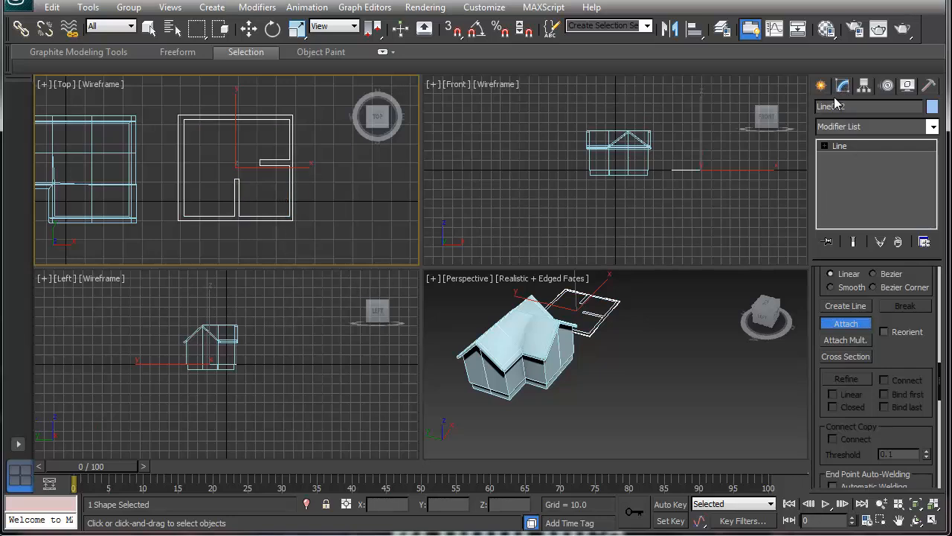
# Step: Apply an Extrude modifier to the combined floor-plan shape and set its amount to 27.0 to raise the walls
pyautogui.click(931, 127)
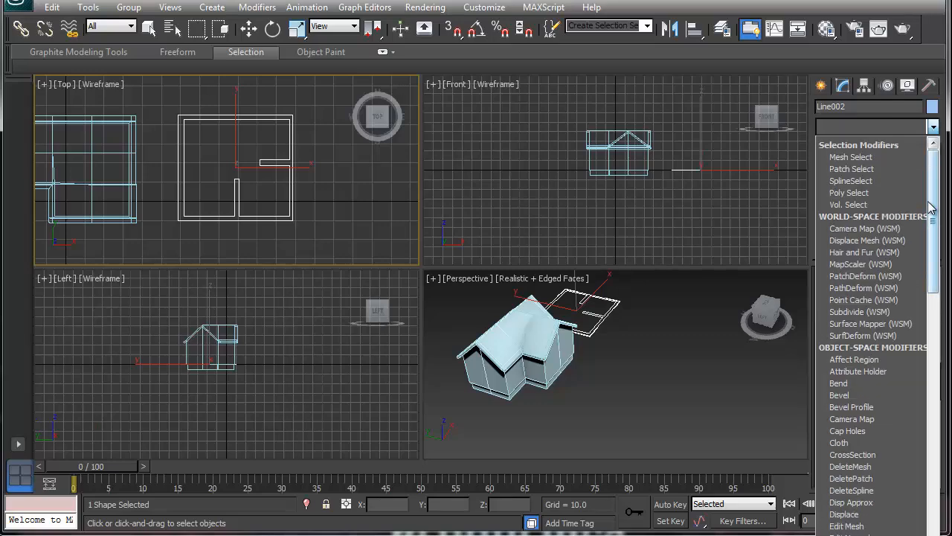
pyautogui.moveTo(929, 202); pyautogui.dragTo(931, 206)
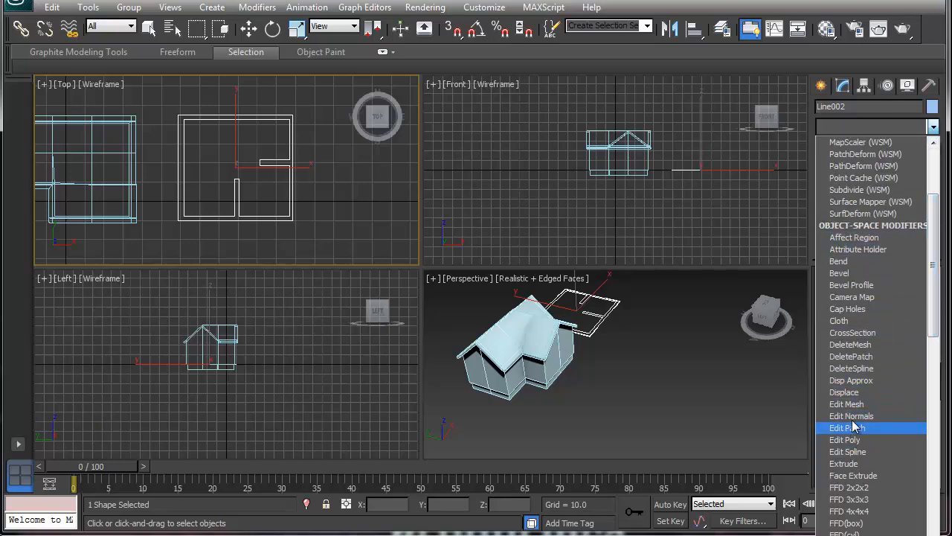
pyautogui.click(845, 463)
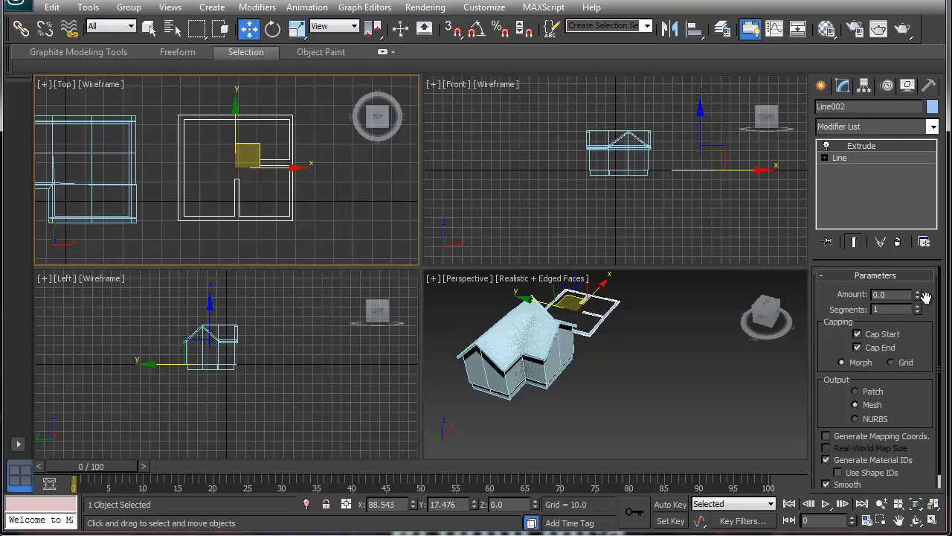
pyautogui.moveTo(920, 296); pyautogui.dragTo(900, 252)
# Step: Examine the extruded walls beside the poly-modeled house from several angles in the Perspective view, and select the poly-modeled house
pyautogui.moveTo(622, 335); pyautogui.dragTo(626, 413, button='middle')
pyautogui.keyDown('alt'); pyautogui.moveTo(626, 413); pyautogui.dragTo(573, 383, button='middle'); pyautogui.keyUp('alt')
pyautogui.keyDown('alt'); pyautogui.moveTo(556, 390); pyautogui.dragTo(439, 378, button='middle'); pyautogui.keyUp('alt')
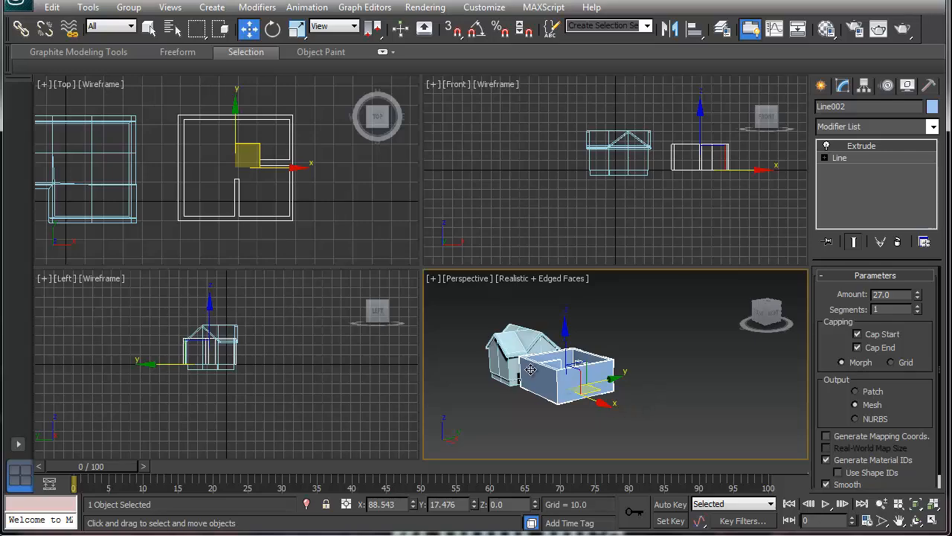
pyautogui.keyDown('alt'); pyautogui.moveTo(531, 370); pyautogui.dragTo(586, 420, button='middle'); pyautogui.keyUp('alt')
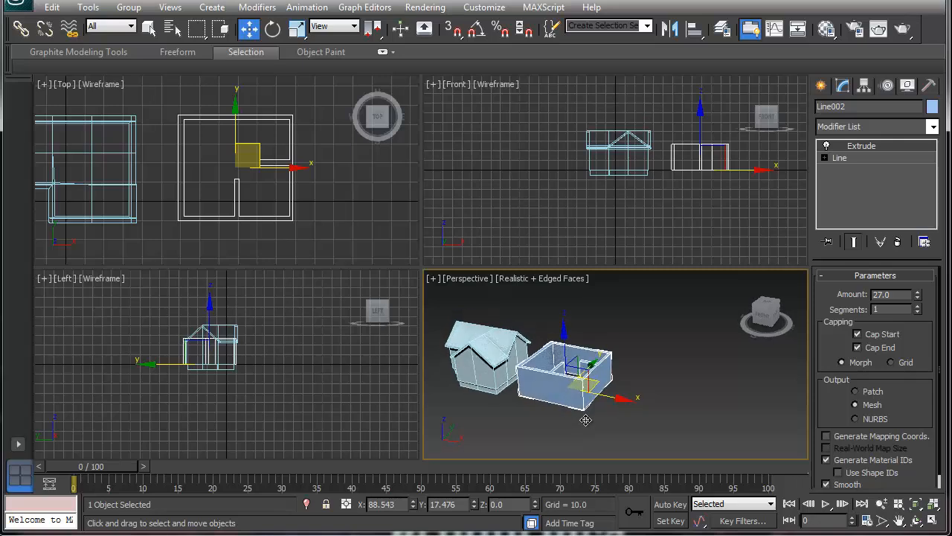
pyautogui.keyDown('alt'); pyautogui.moveTo(585, 420); pyautogui.dragTo(556, 401, button='middle'); pyautogui.keyUp('alt')
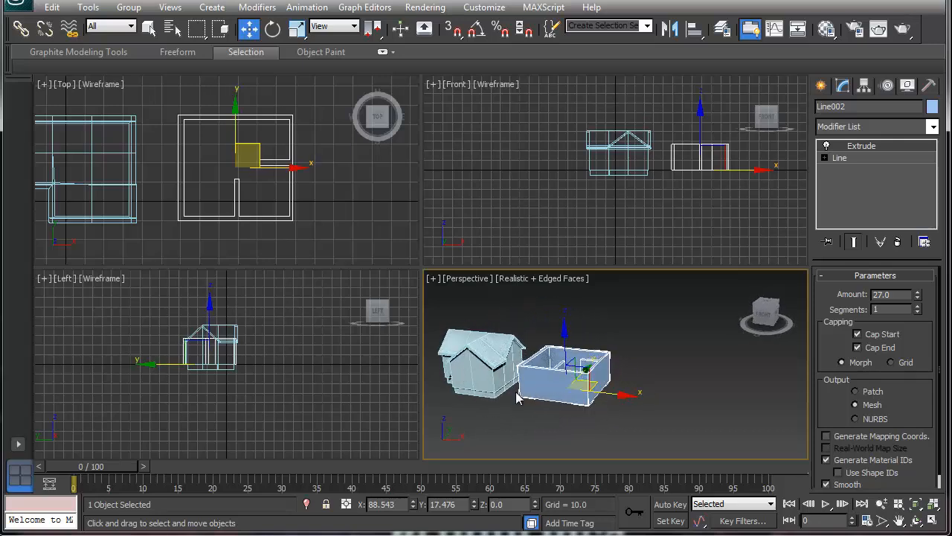
pyautogui.moveTo(513, 383); pyautogui.dragTo(586, 365, button='middle')
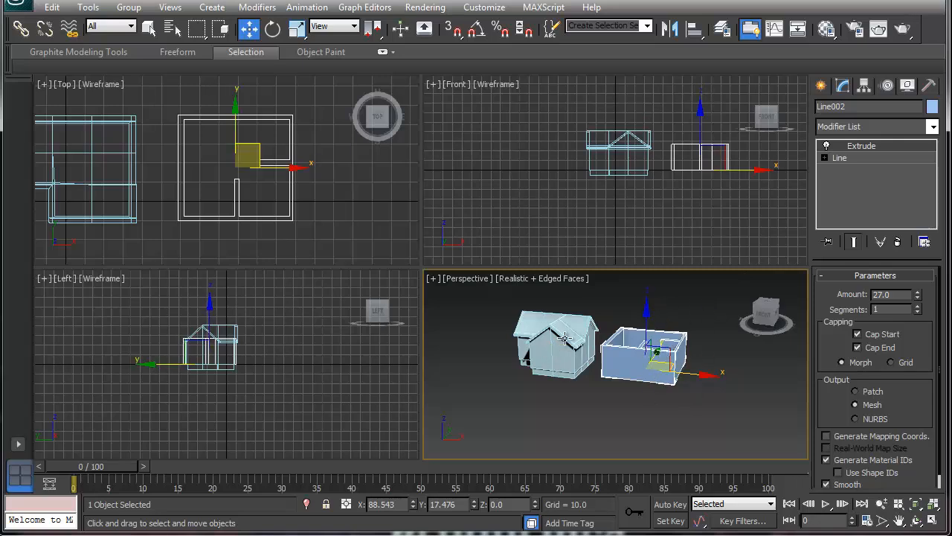
pyautogui.moveTo(659, 380); pyautogui.dragTo(630, 414, button='middle')
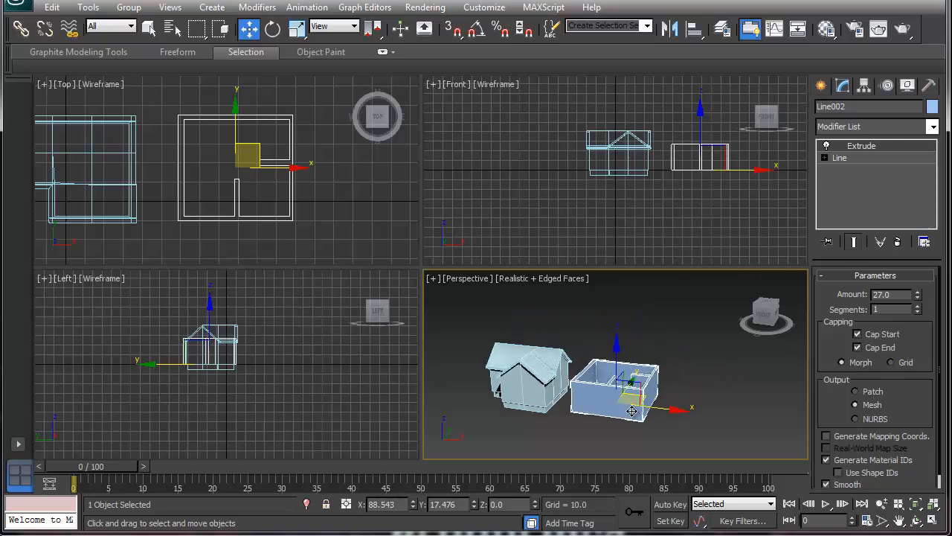
pyautogui.click(679, 314)
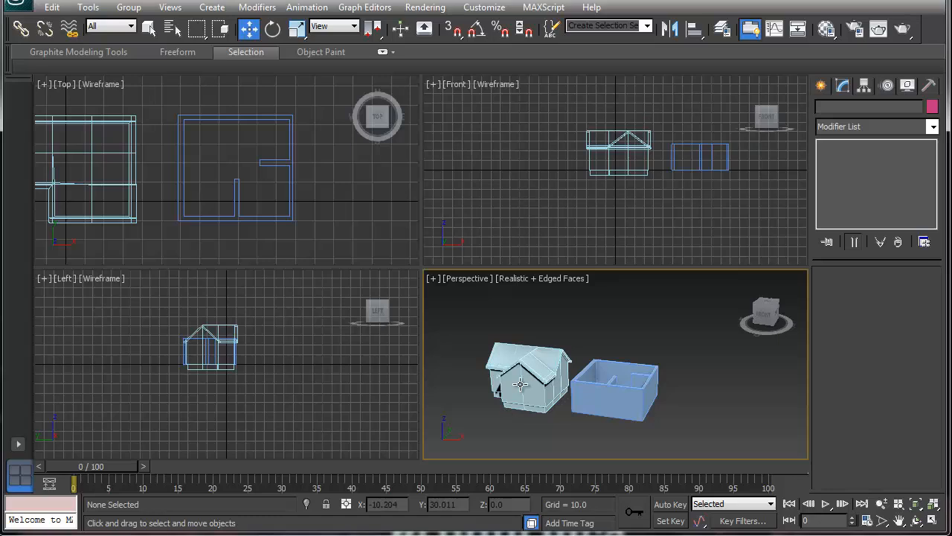
pyautogui.click(623, 370)
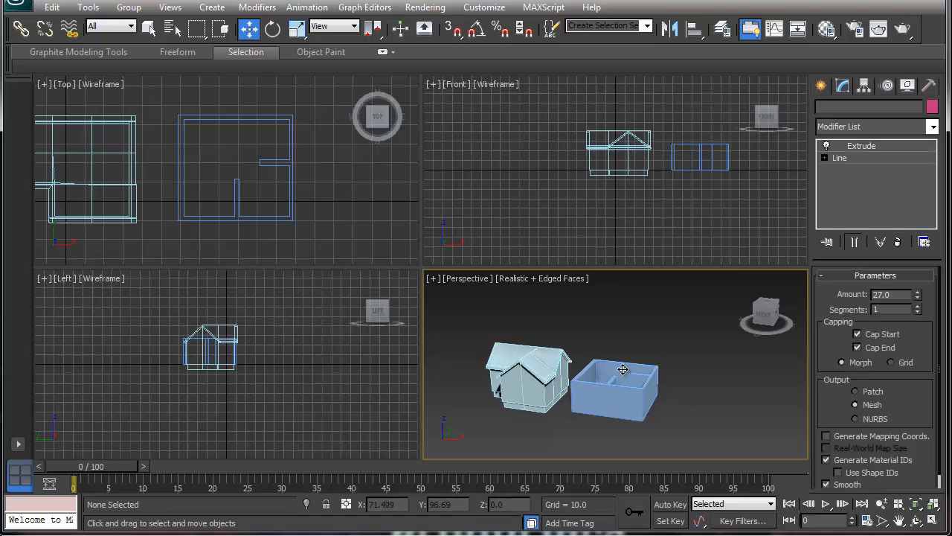
pyautogui.click(544, 377)
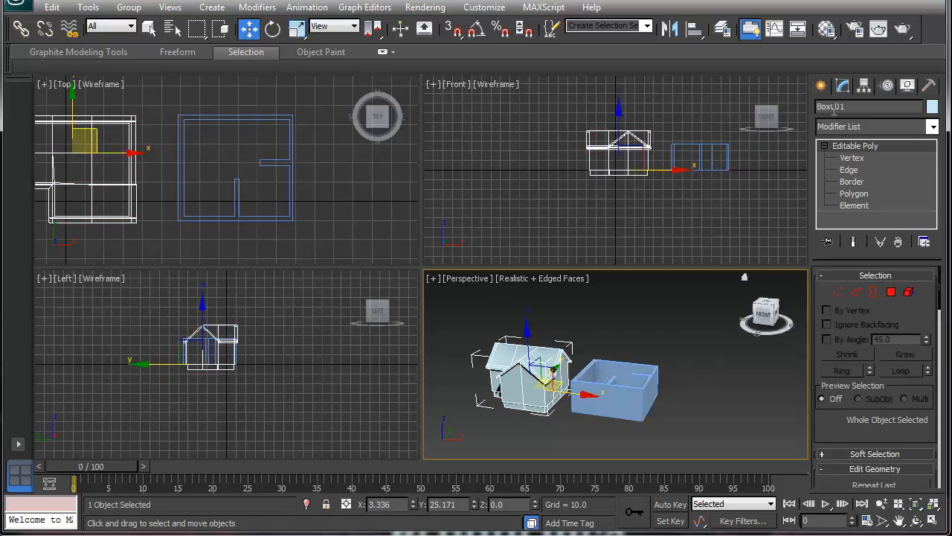
# Step: Maximize the Front view, hide its grid, and frame the poly-modeled house closely
pyautogui.click(821, 84)
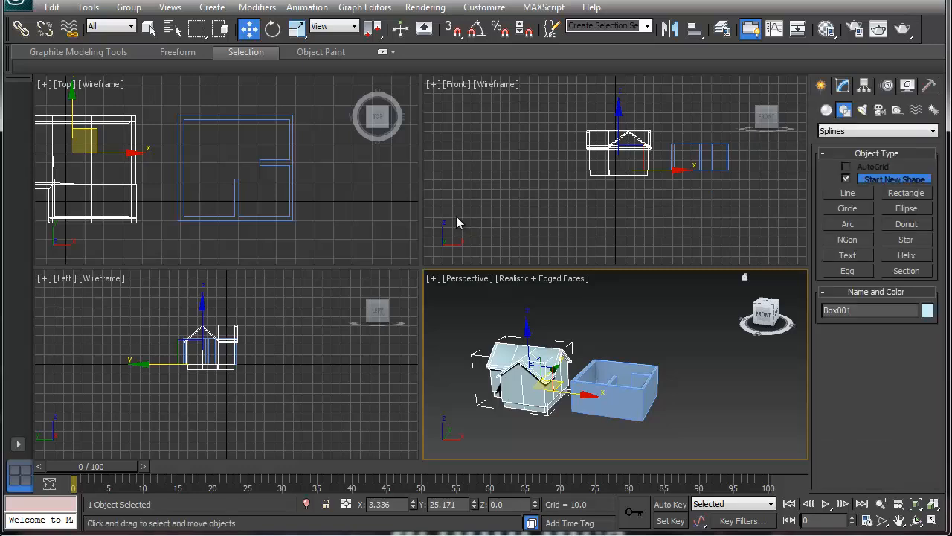
pyautogui.moveTo(125, 223); pyautogui.dragTo(117, 222, button='middle')
pyautogui.moveTo(550, 200); pyautogui.dragTo(514, 214, button='middle')
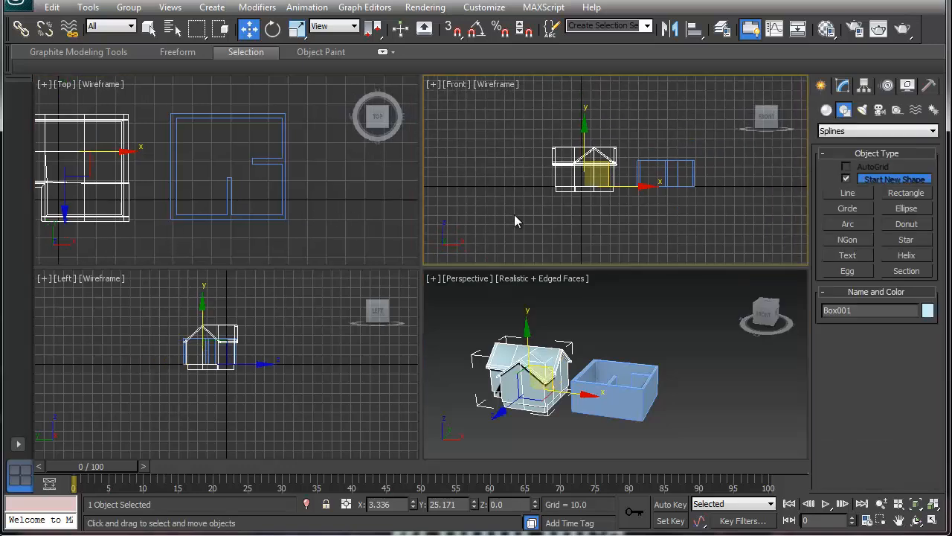
pyautogui.scroll(2, 487, 210)
pyautogui.hotkey('alt', 'w')
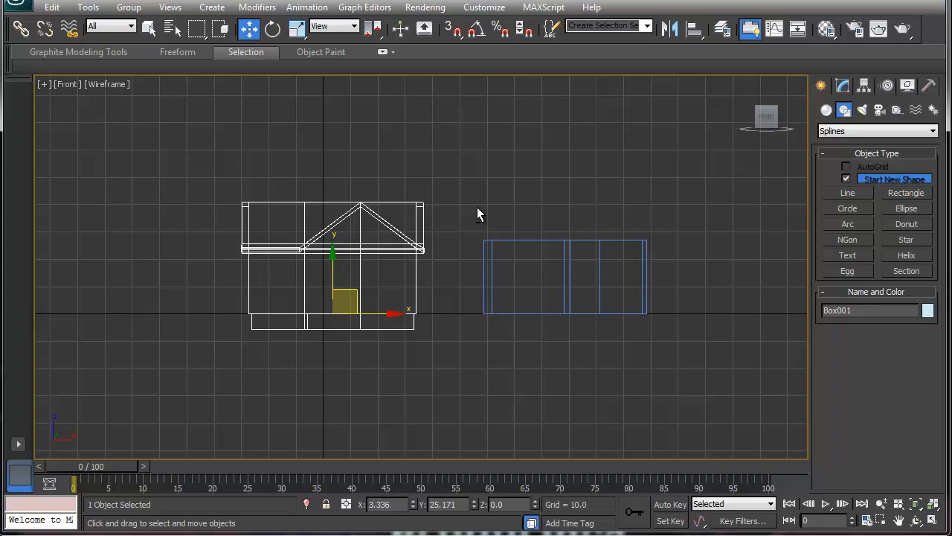
pyautogui.press('g')
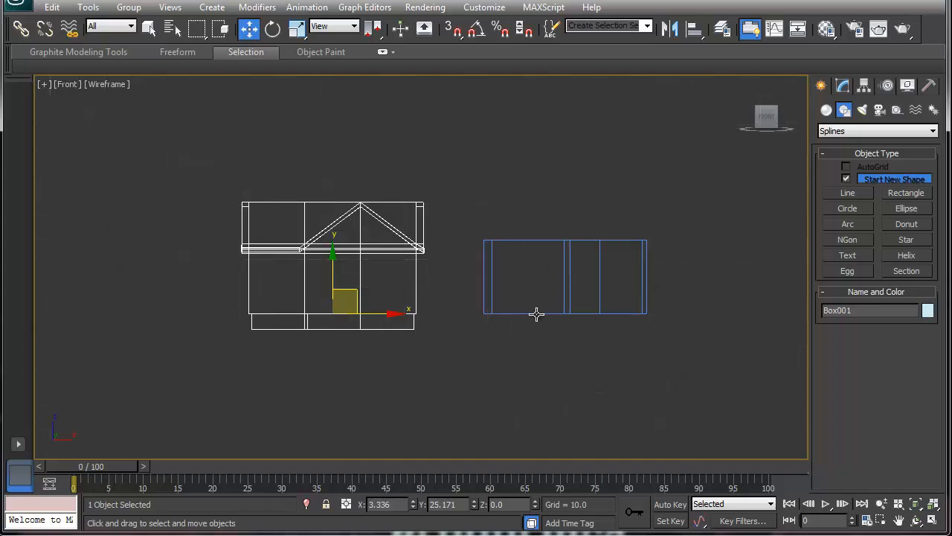
pyautogui.moveTo(519, 312); pyautogui.dragTo(522, 289, button='middle')
pyautogui.scroll(2, 539, 288)
pyautogui.scroll(-2, 293, 281)
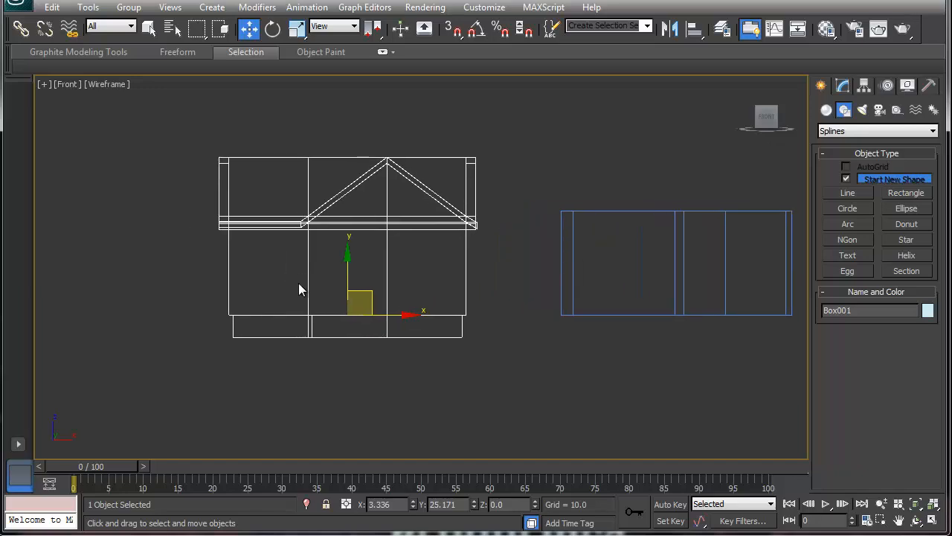
pyautogui.scroll(4, 299, 287)
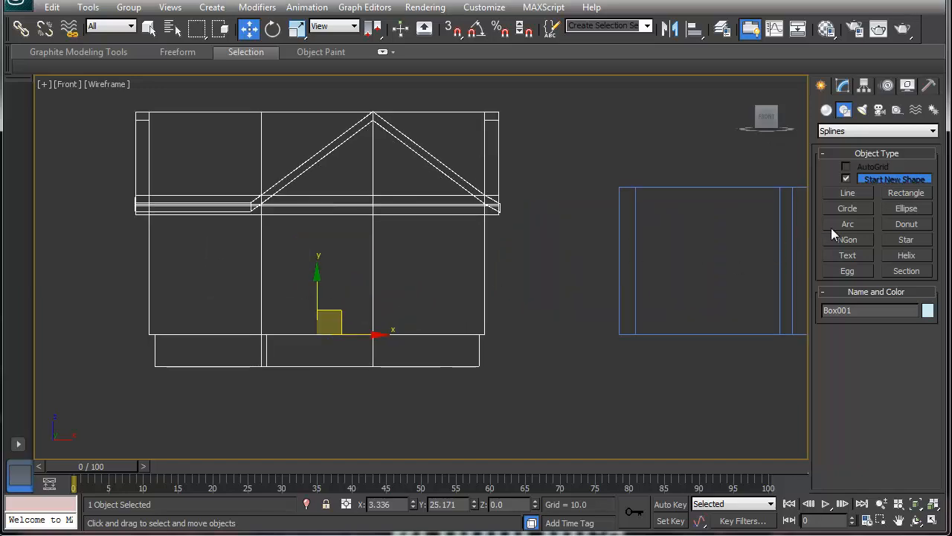
# Step: Draw a door plane about 15.3 units high and 7.9 wide on the gable wing's front wall, standing on the wall's base line
pyautogui.click(826, 110)
pyautogui.click(906, 244)
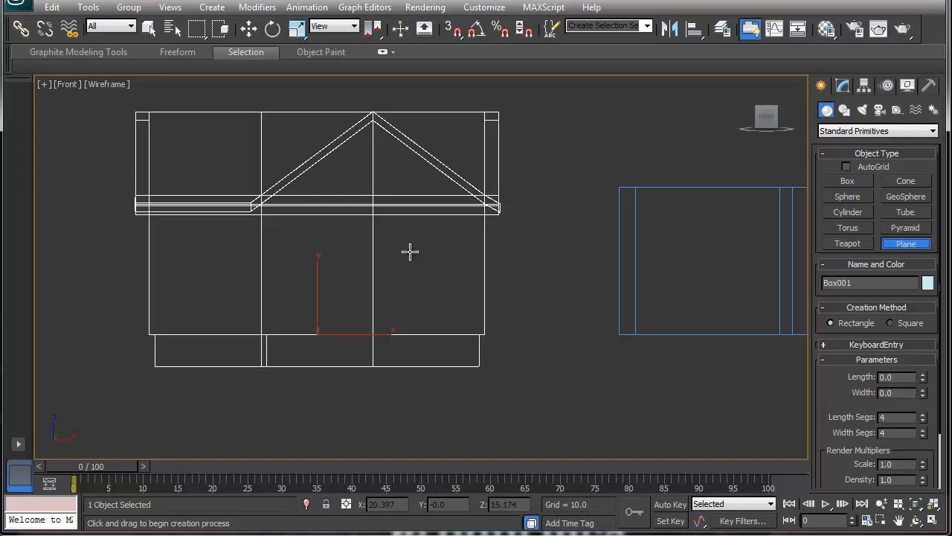
pyautogui.moveTo(409, 253); pyautogui.dragTo(452, 335)
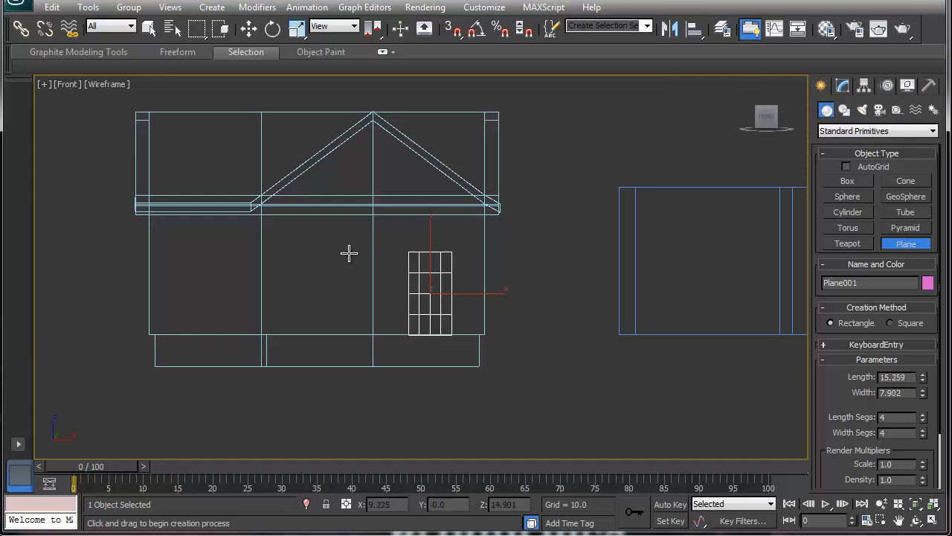
# Step: Draw a window plane about 8.2 units high beside the door, with width 3.81, 2 length segments and 1 width segment
pyautogui.moveTo(355, 251); pyautogui.dragTo(297, 297)
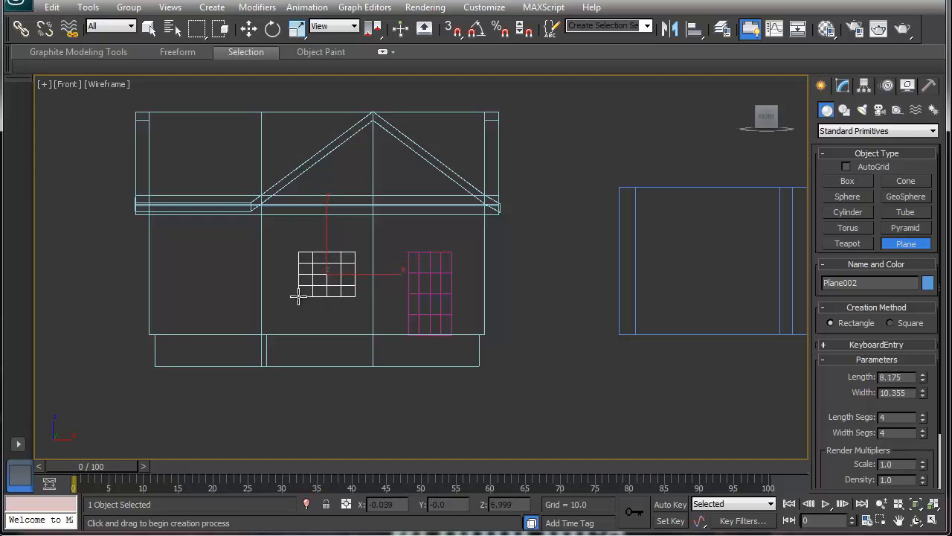
pyautogui.moveTo(923, 392); pyautogui.dragTo(925, 466)
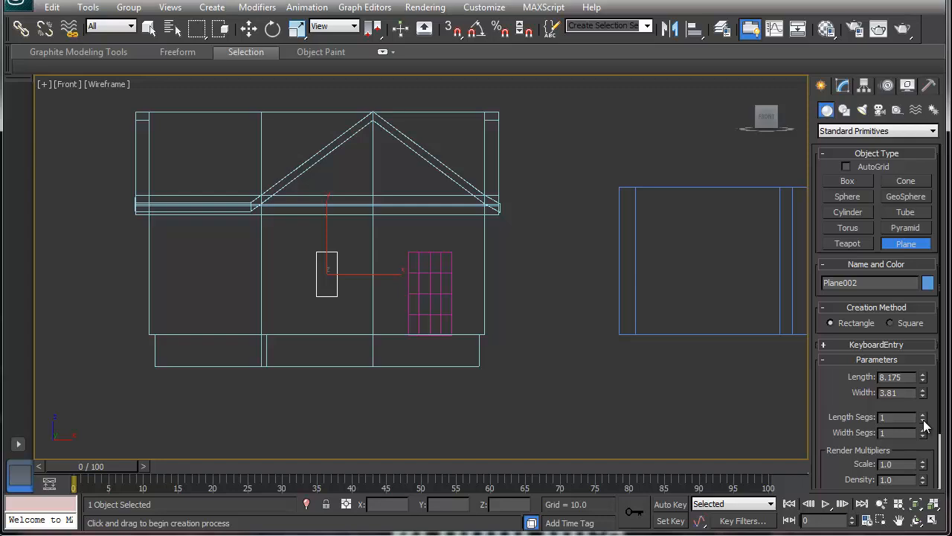
pyautogui.click(441, 301)
pyautogui.press('w')
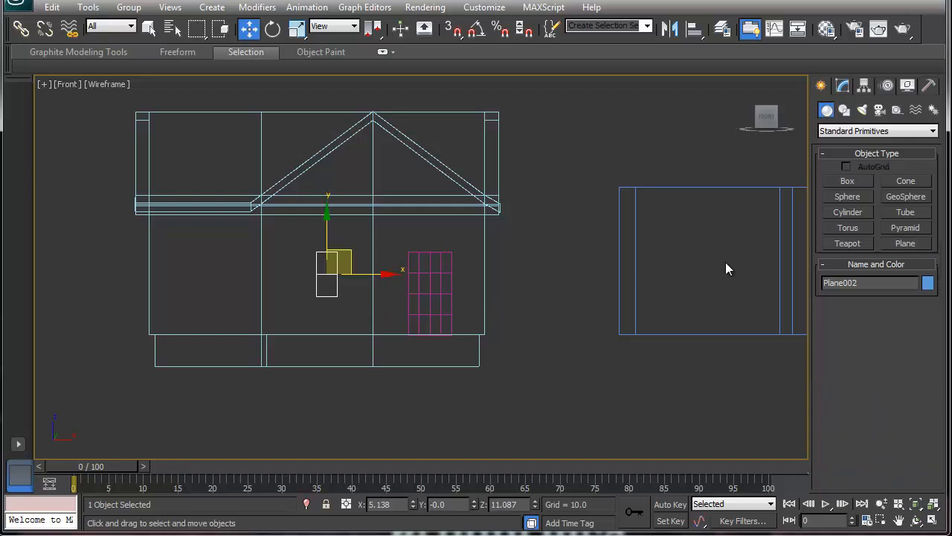
# Step: Set the door plane to 2 length segments and 1 width segment
pyautogui.click(842, 87)
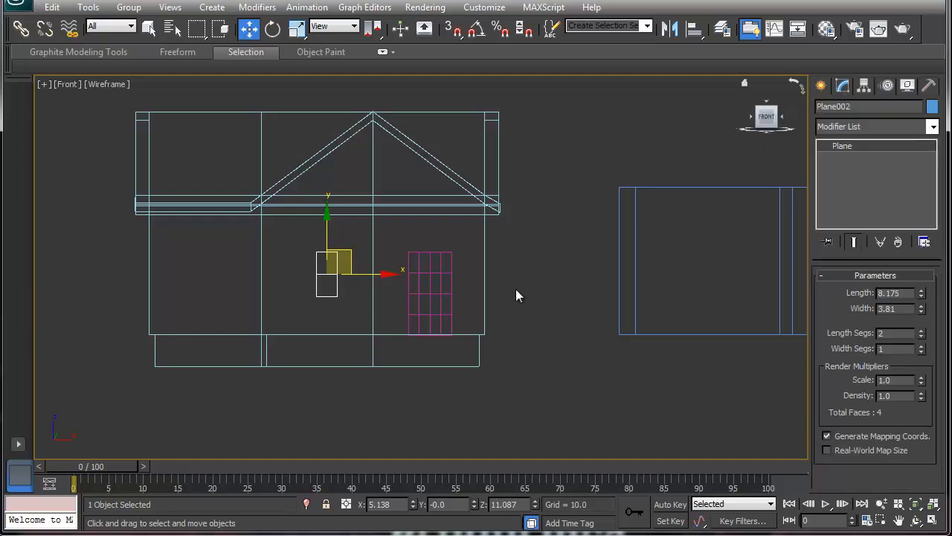
pyautogui.click(440, 292)
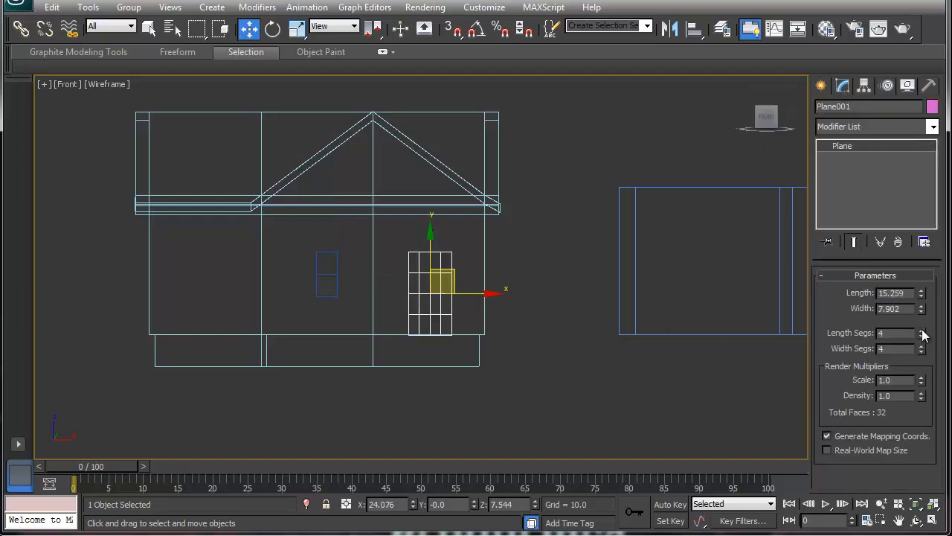
pyautogui.moveTo(922, 335); pyautogui.dragTo(912, 382)
pyautogui.moveTo(921, 350); pyautogui.dragTo(921, 398)
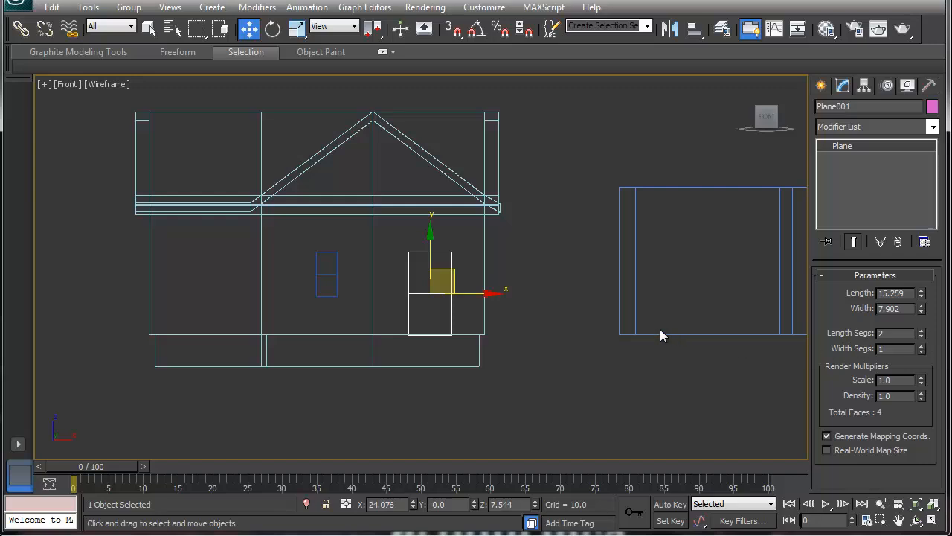
# Step: Select the door and window planes together and move them about 14.7 units along negative Y, in front of the house's front wall
pyautogui.hotkey('alt', 'w')
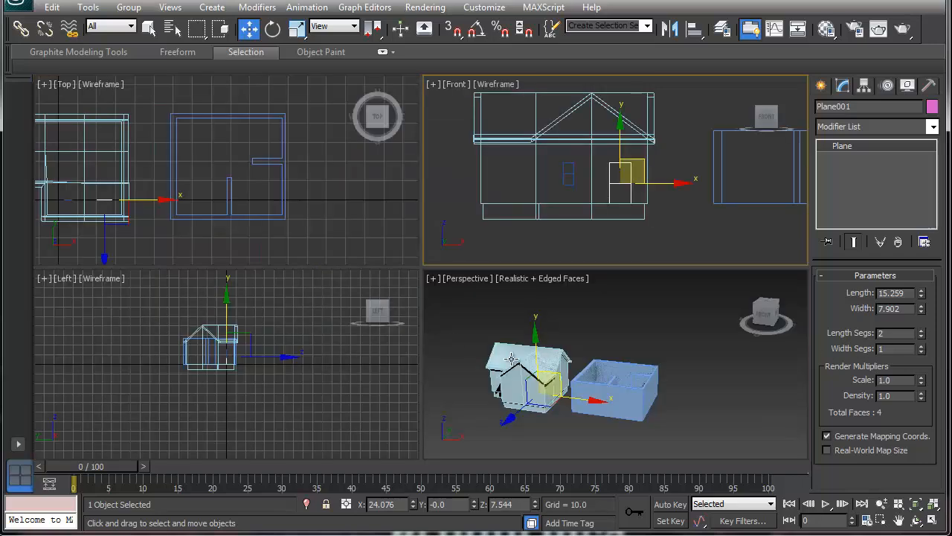
pyautogui.click(566, 377)
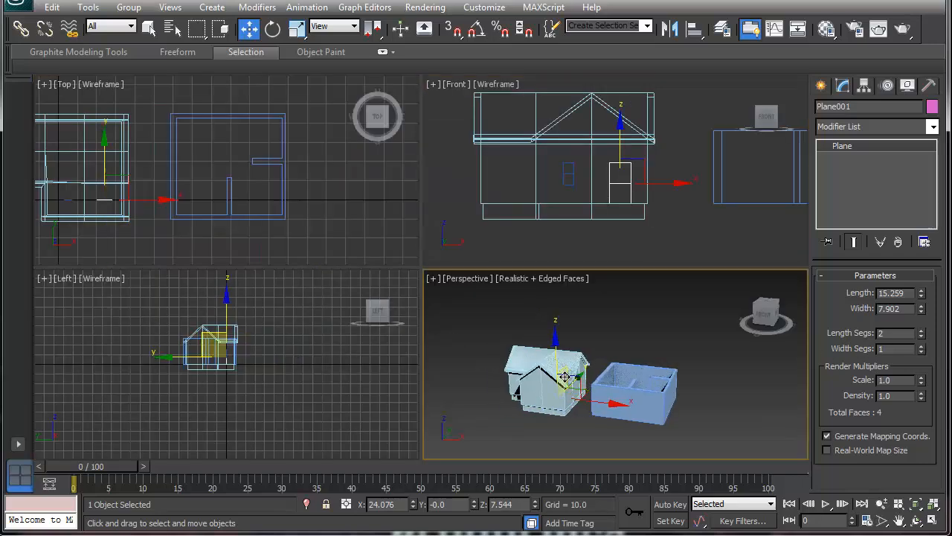
pyautogui.click(570, 171)
pyautogui.rightClick(106, 180)
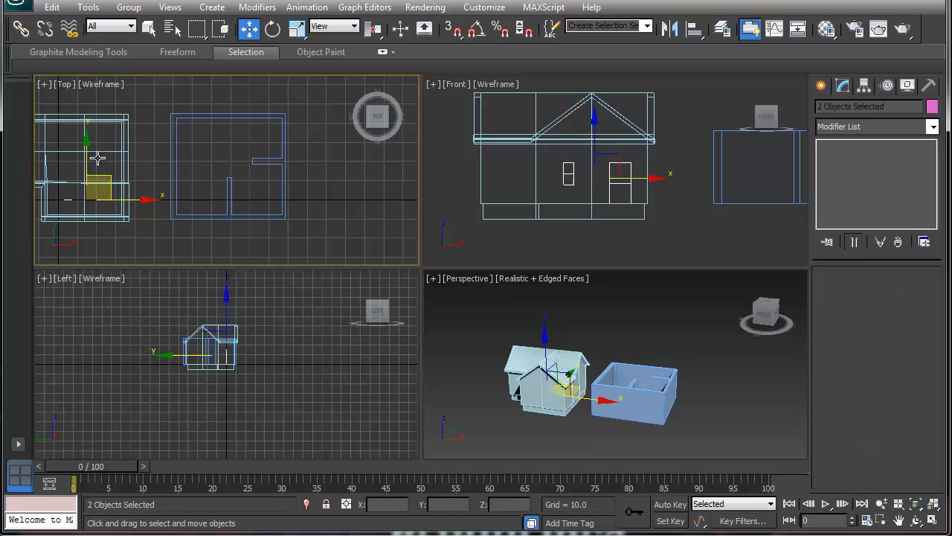
pyautogui.moveTo(87, 151); pyautogui.dragTo(87, 178)
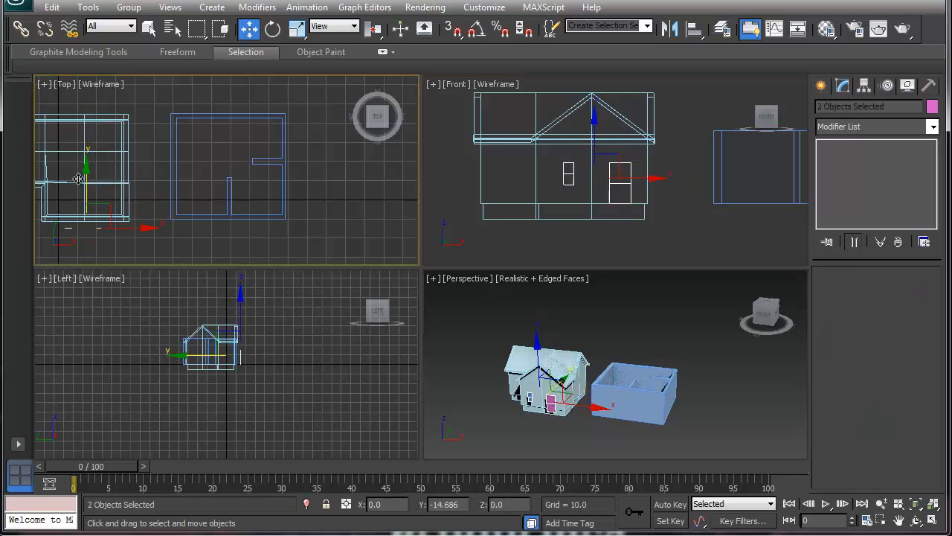
# Step: Select the window plane on the gable wing's front wall and convert it to an editable poly
pyautogui.moveTo(563, 403); pyautogui.dragTo(578, 392, button='middle')
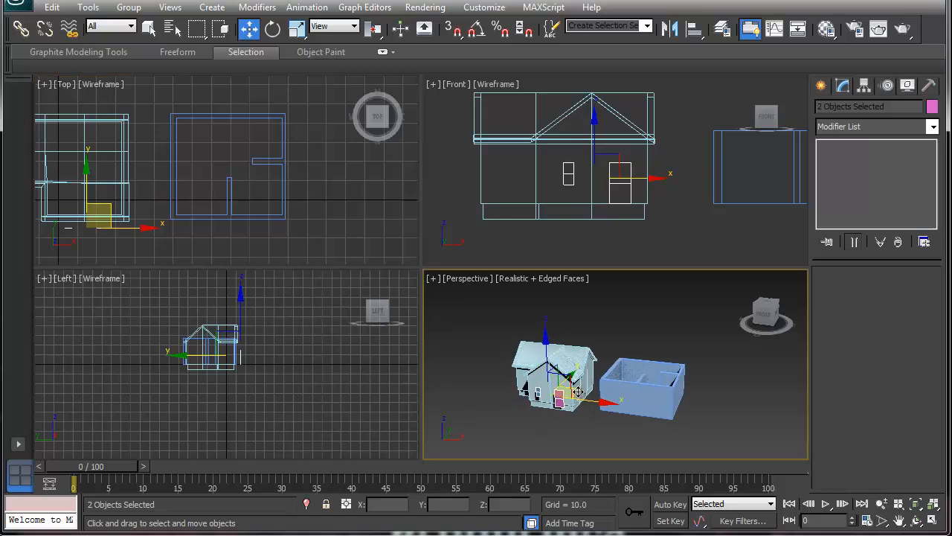
pyautogui.hotkey('alt', 'w')
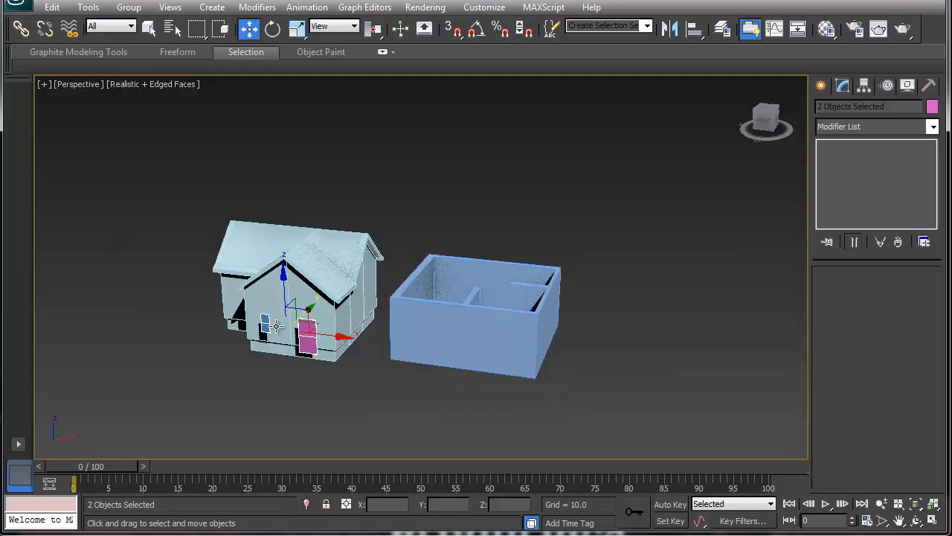
pyautogui.scroll(4, 322, 289)
pyautogui.scroll(6, 322, 289)
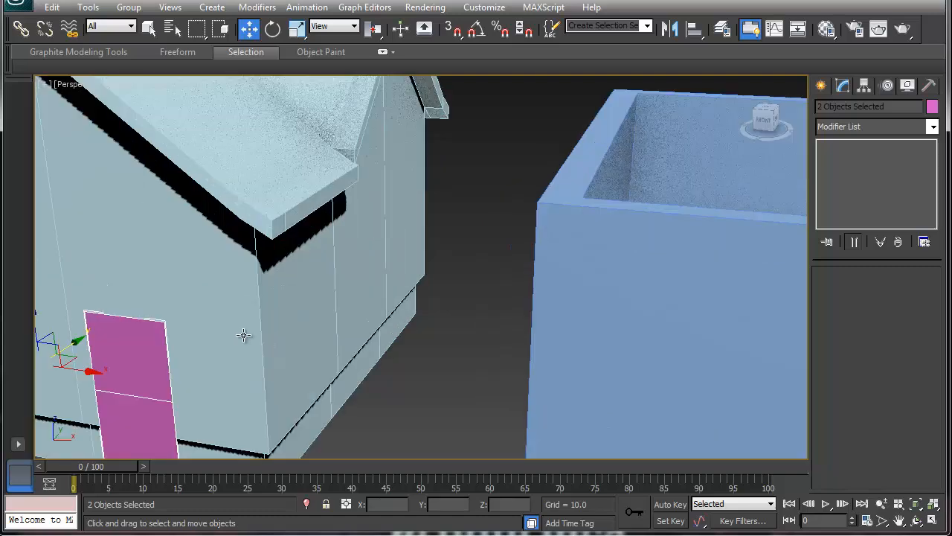
pyautogui.moveTo(245, 336); pyautogui.dragTo(453, 251, button='middle')
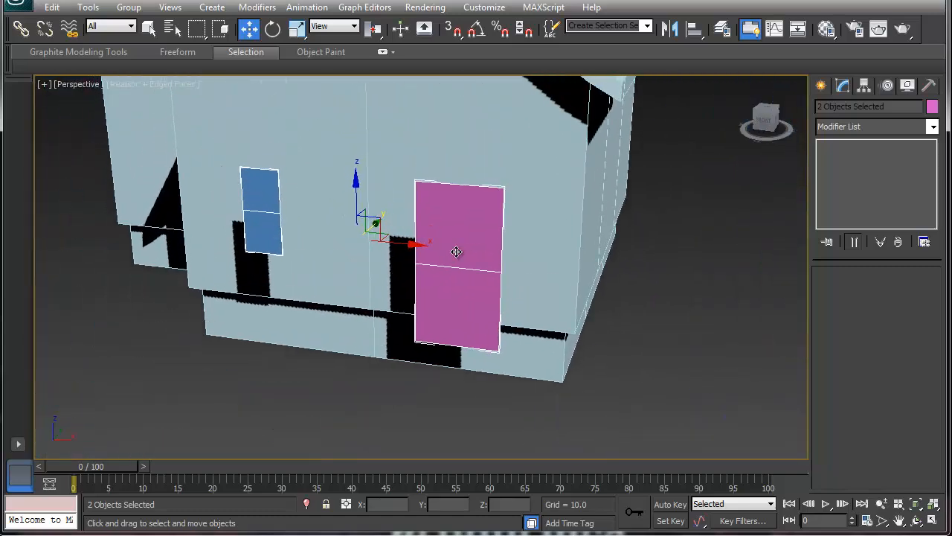
pyautogui.click(275, 193)
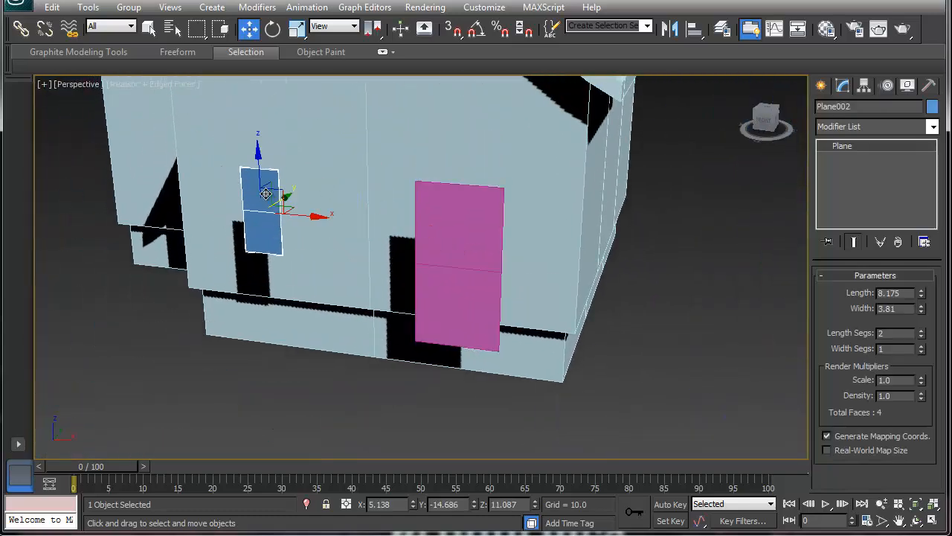
pyautogui.rightClick(845, 148)
pyautogui.click(889, 277)
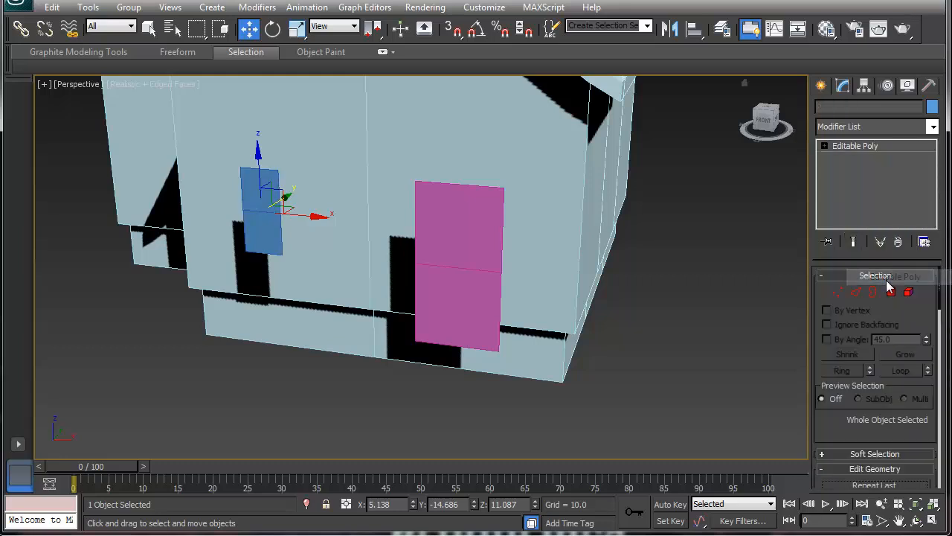
# Step: Select the window's outer border and extend its edges into a new strip about 0.1 units along negative Y
pyautogui.click(836, 293)
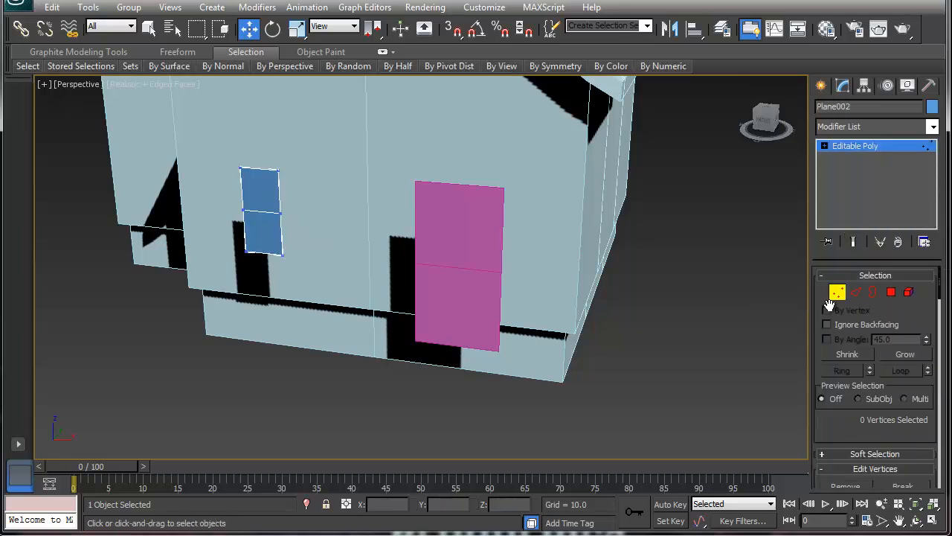
pyautogui.click(890, 292)
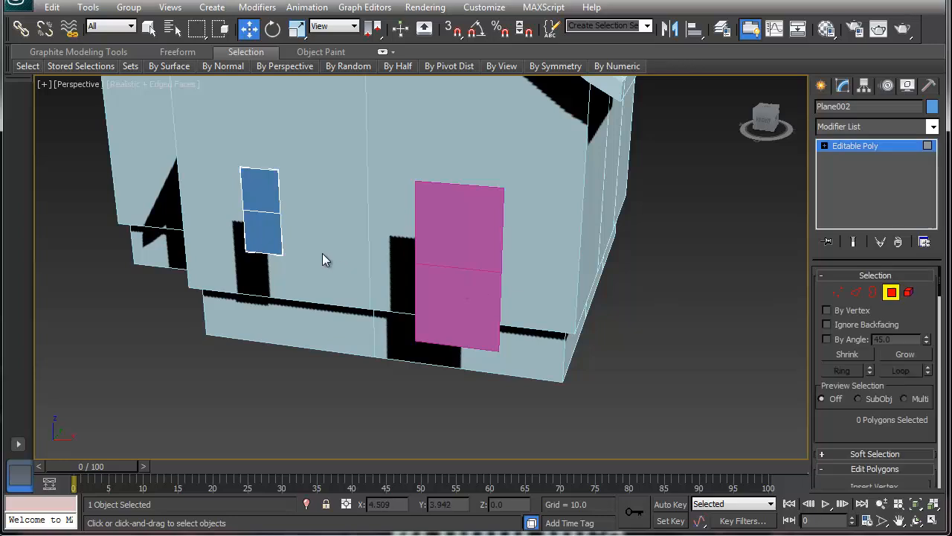
pyautogui.click(856, 292)
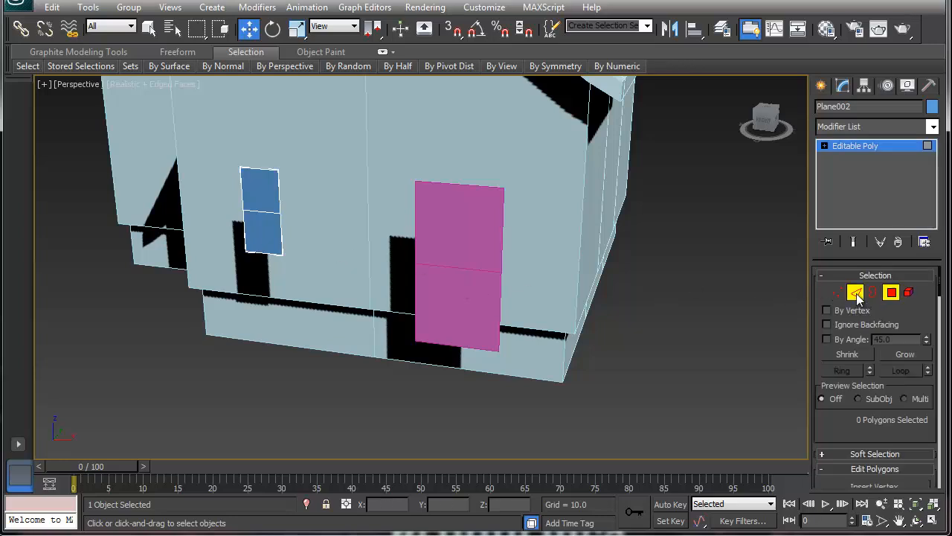
pyautogui.click(872, 292)
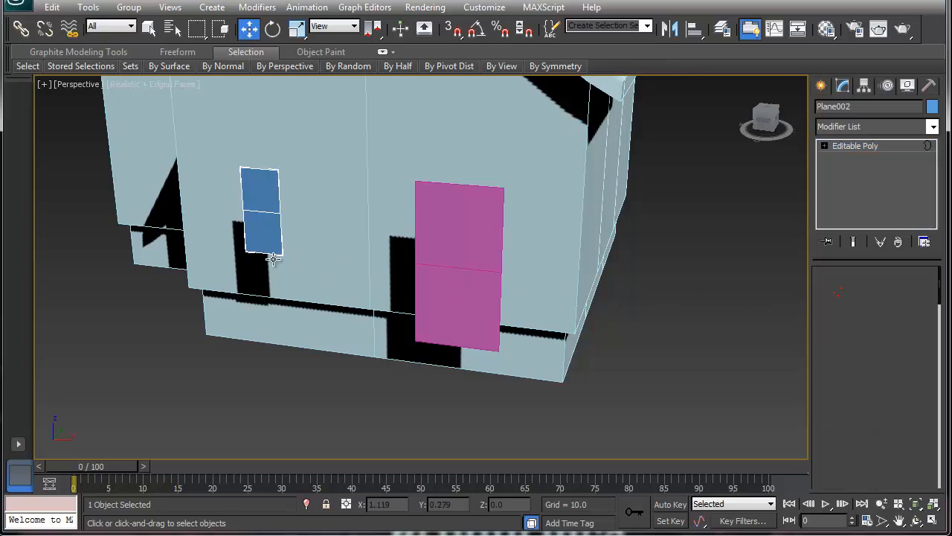
pyautogui.click(282, 238)
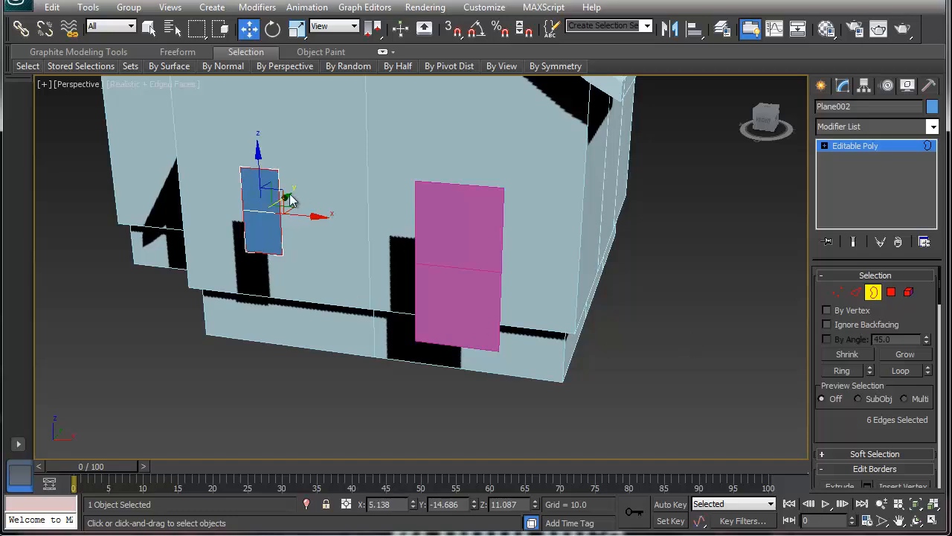
pyautogui.keyDown('alt'); pyautogui.moveTo(353, 217); pyautogui.dragTo(312, 237, button='middle'); pyautogui.keyUp('alt')
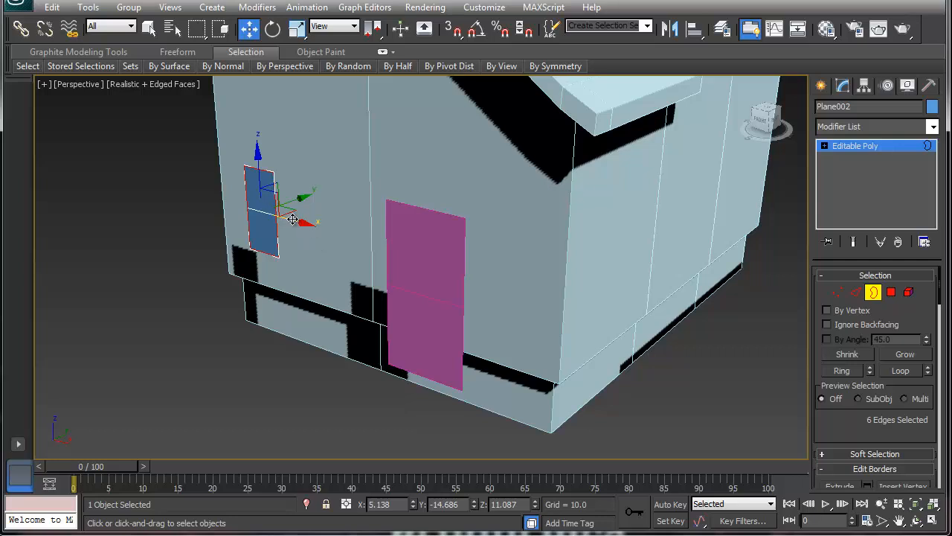
pyautogui.press('z')
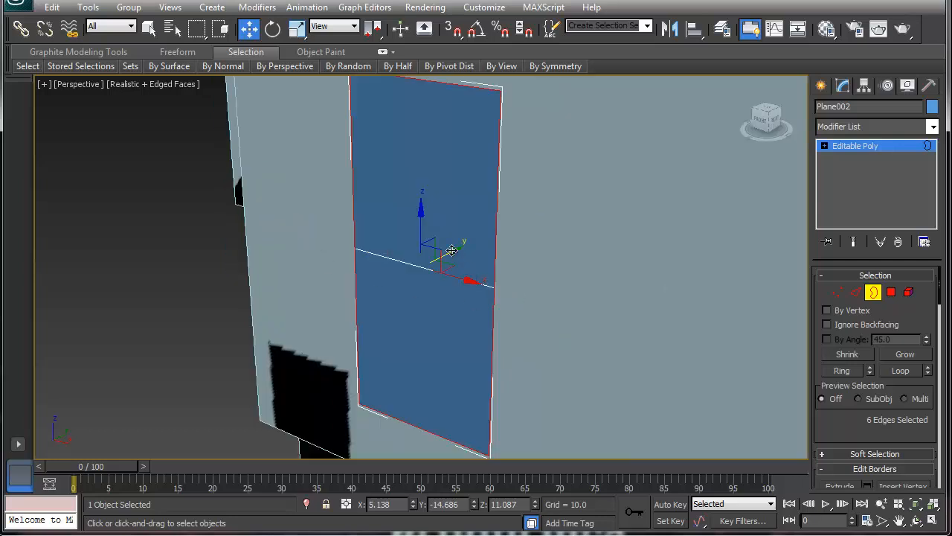
pyautogui.keyDown('shift'); pyautogui.moveTo(452, 250); pyautogui.dragTo(456, 277); pyautogui.keyUp('shift')
# Step: Extend the window border outward by scaling out new edges slightly, and extend it again about 0.2 units back toward the wall
pyautogui.rightClick(450, 277)
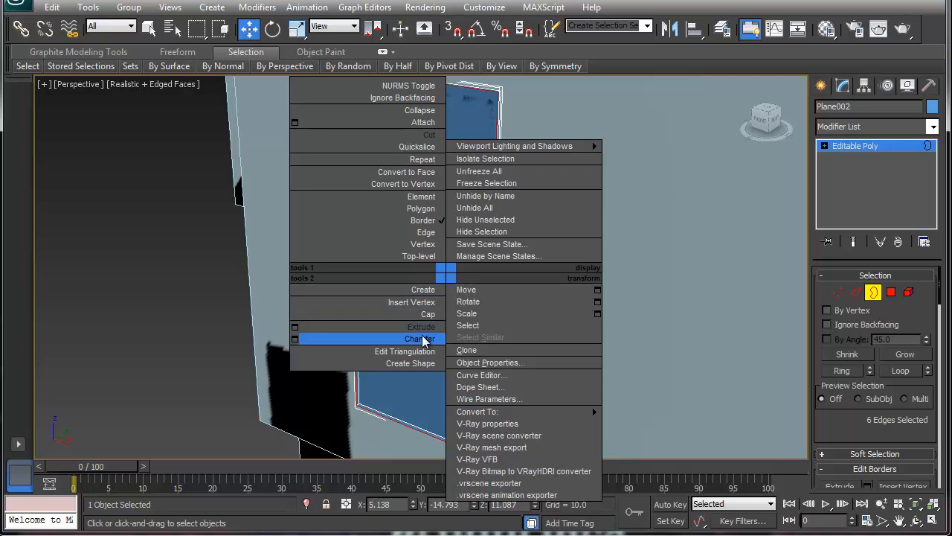
pyautogui.click(471, 315)
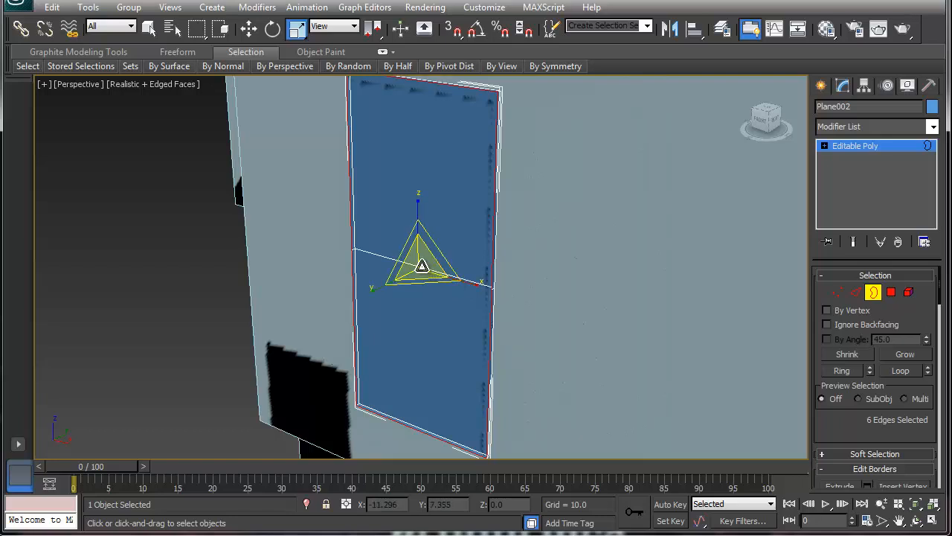
pyautogui.moveTo(421, 265); pyautogui.dragTo(424, 258)
pyautogui.press('w')
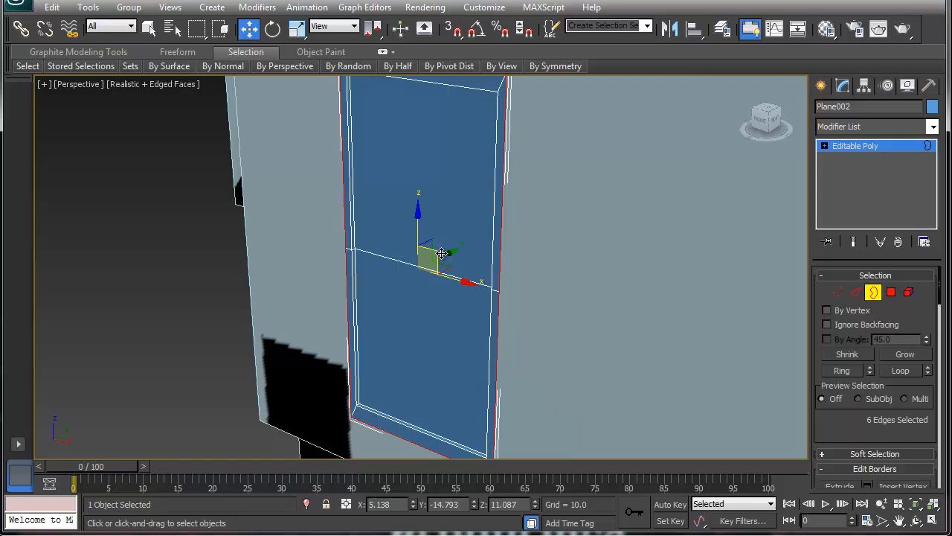
pyautogui.moveTo(447, 256); pyautogui.dragTo(453, 255)
pyautogui.keyDown('alt'); pyautogui.moveTo(419, 330); pyautogui.dragTo(474, 305, button='middle'); pyautogui.keyUp('alt')
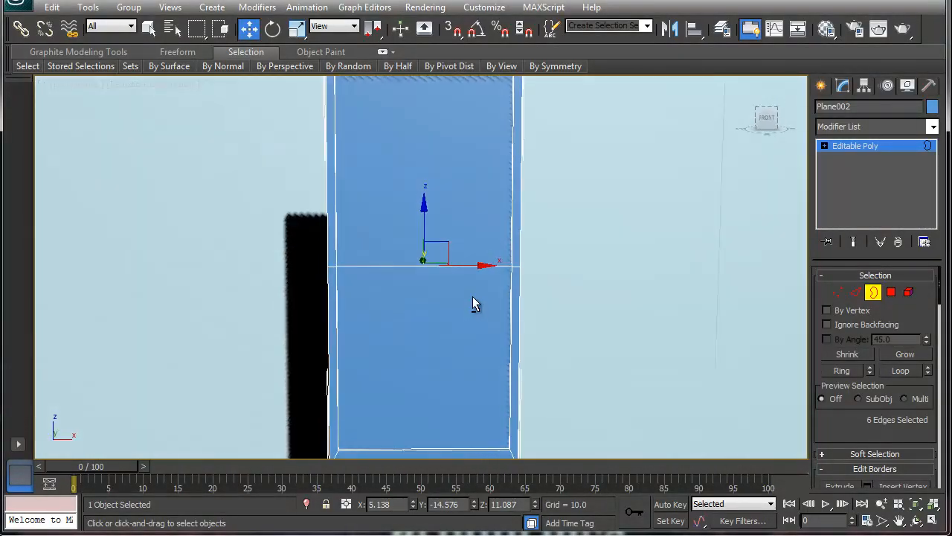
# Step: Lower the window's horizontal middle edge loop about 0.5 units, and select the upper pane polygon
pyautogui.click(392, 251)
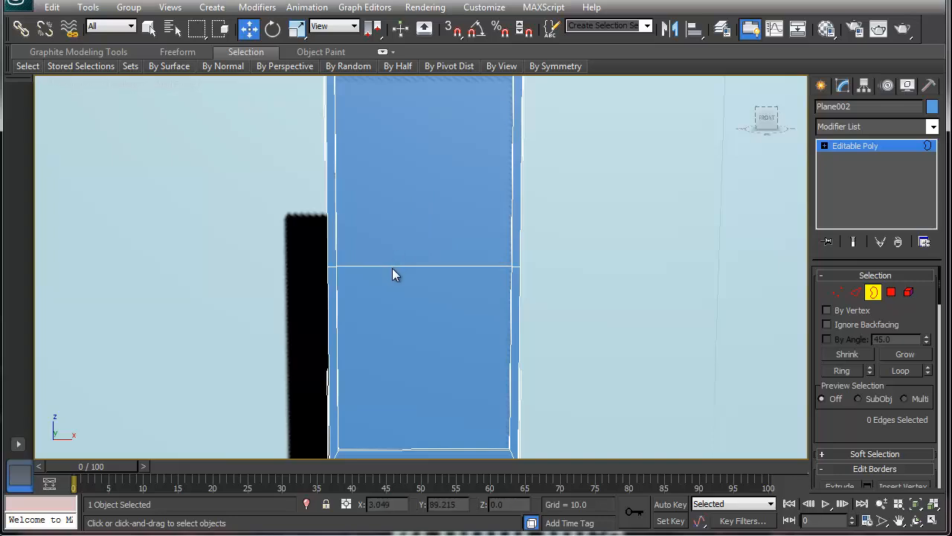
pyautogui.click(892, 292)
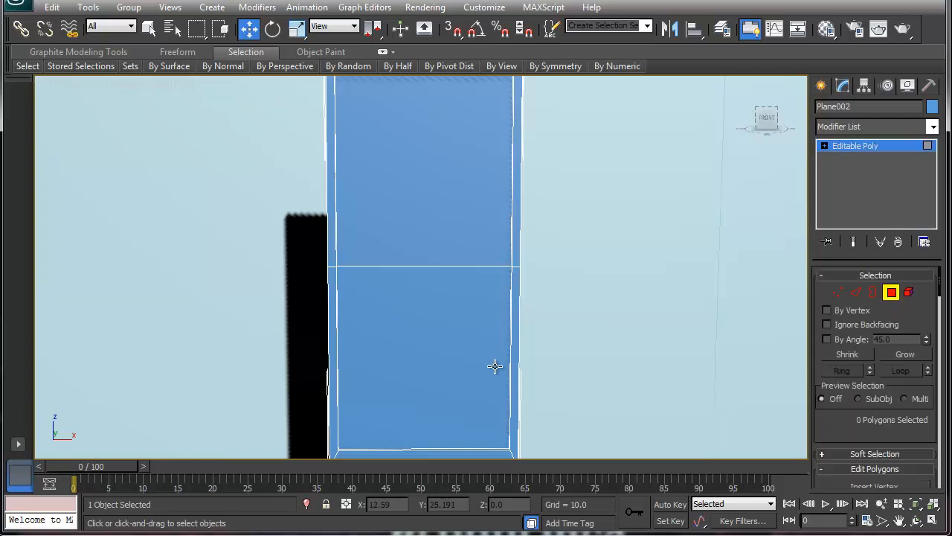
pyautogui.press('2')
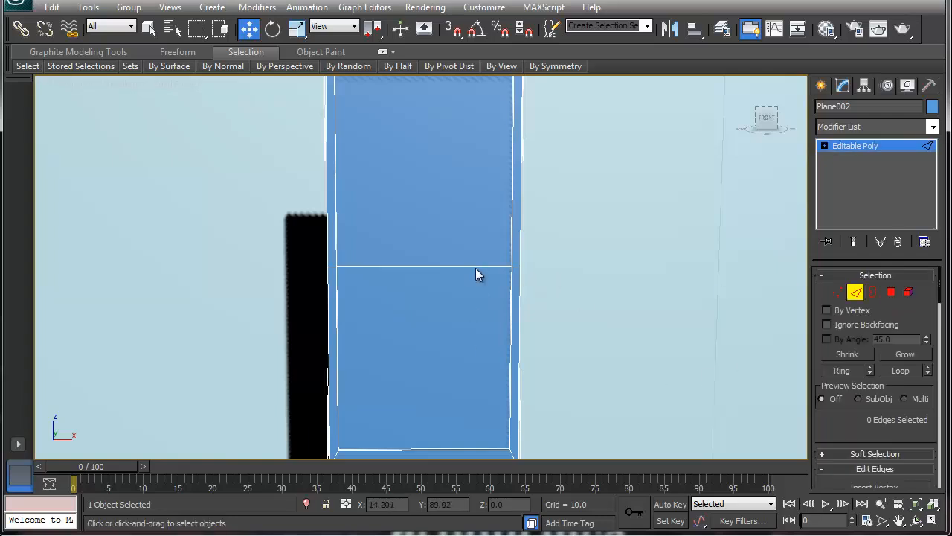
pyautogui.doubleClick(476, 267)
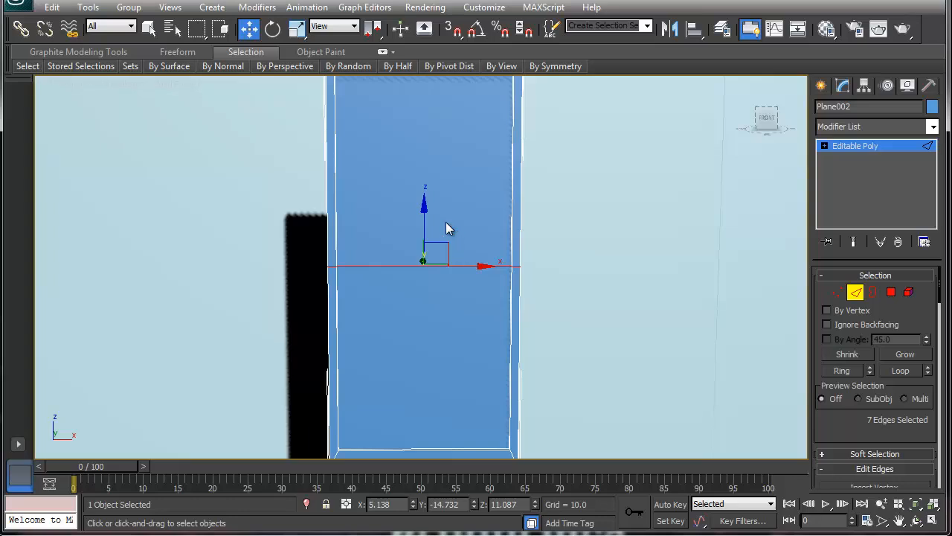
pyautogui.moveTo(425, 210); pyautogui.dragTo(435, 238)
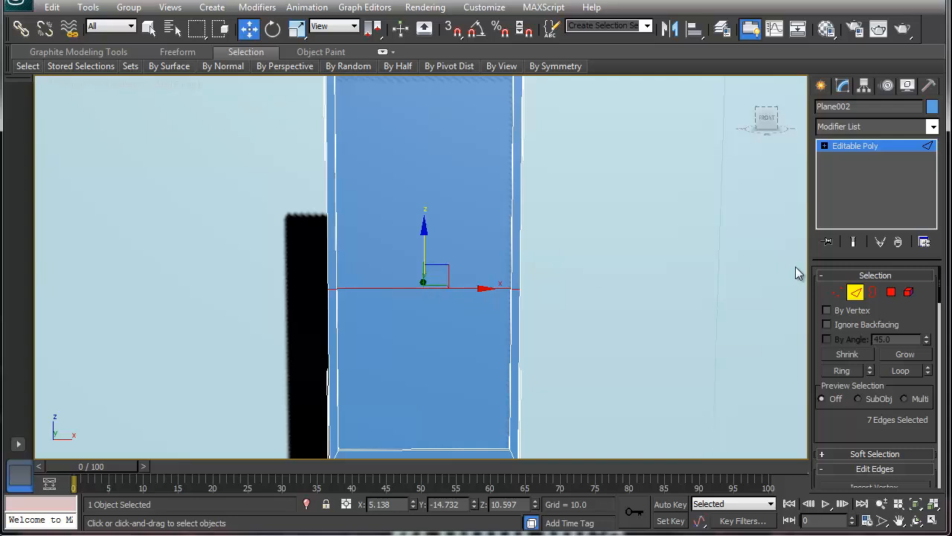
pyautogui.click(891, 291)
pyautogui.click(442, 227)
# Step: Try to inset the window's upper pane polygon freehand
pyautogui.rightClick(443, 225)
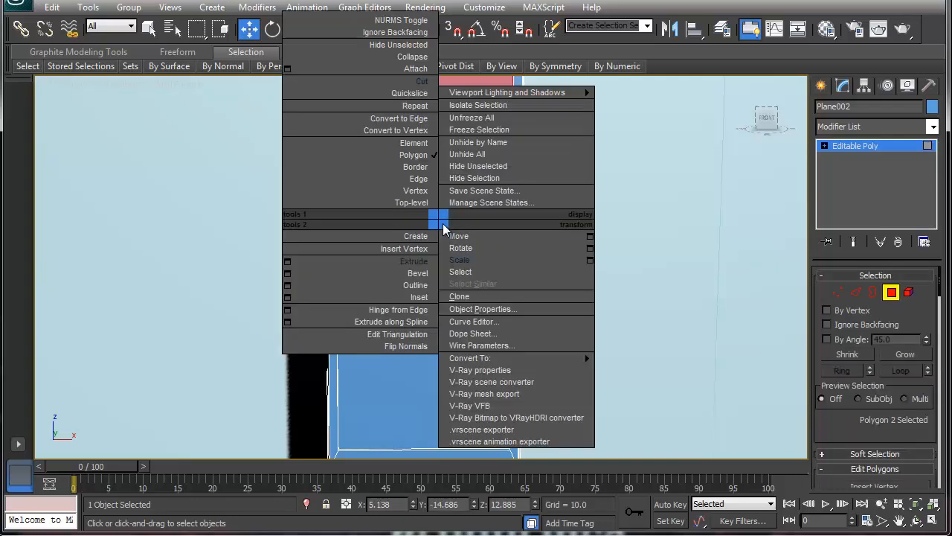
pyautogui.click(419, 297)
pyautogui.moveTo(429, 237)
pyautogui.mouseDown()
pyautogui.moveTo(409, 238)
pyautogui.moveTo(434, 234)
pyautogui.moveTo(425, 232)
pyautogui.moveTo(431, 221)
pyautogui.mouseUp()
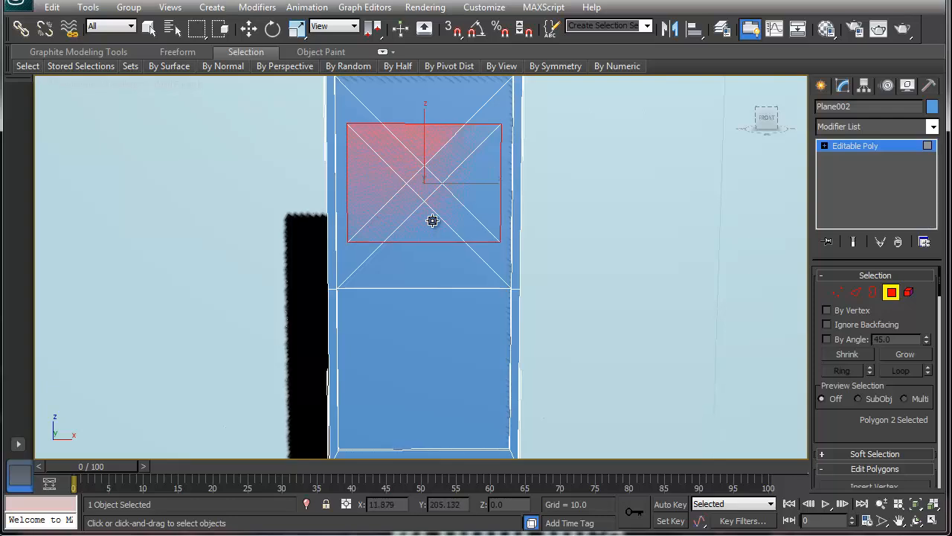
pyautogui.hotkey('ctrl', 'z')
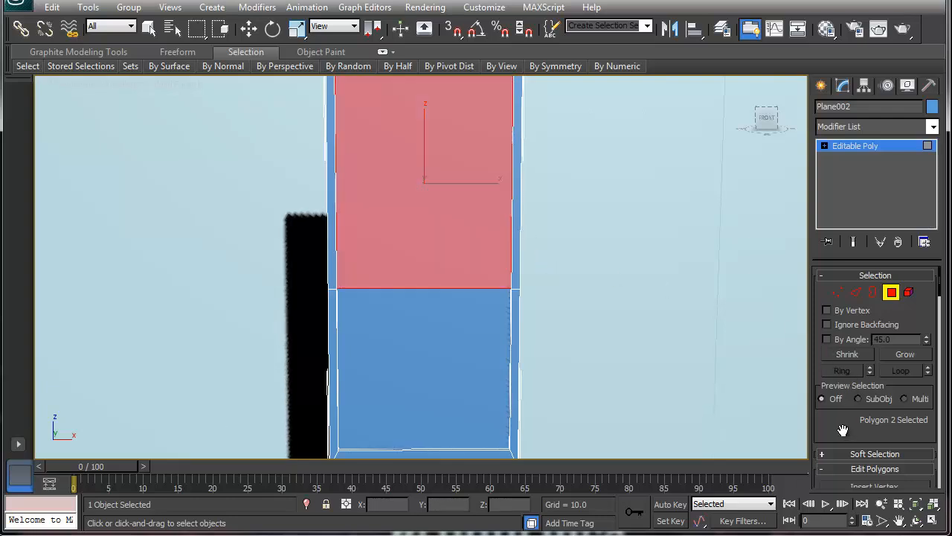
# Step: Inset the window's upper pane polygon by an amount of 0.369
pyautogui.scroll(-5, 844, 368)
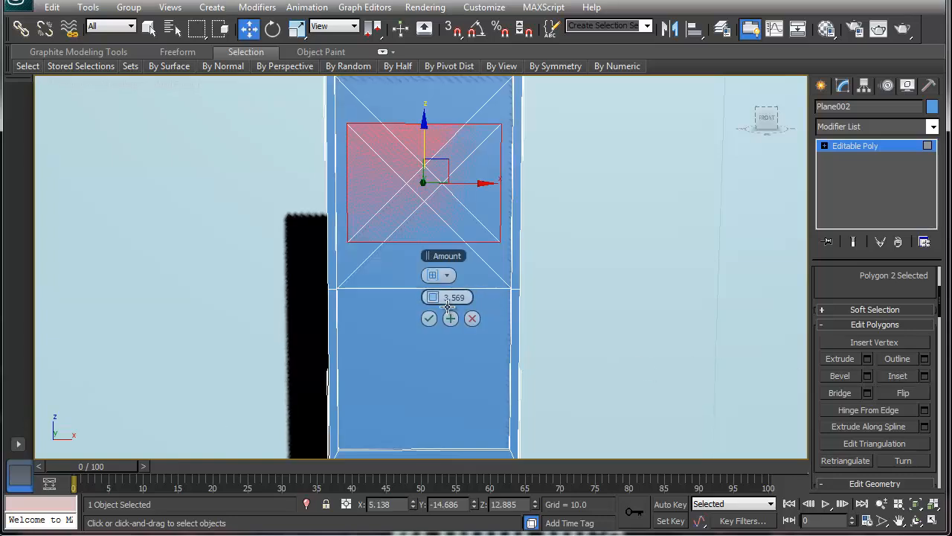
pyautogui.moveTo(436, 299)
pyautogui.mouseDown()
pyautogui.moveTo(415, 297)
pyautogui.moveTo(435, 298)
pyautogui.moveTo(427, 297)
pyautogui.mouseUp()
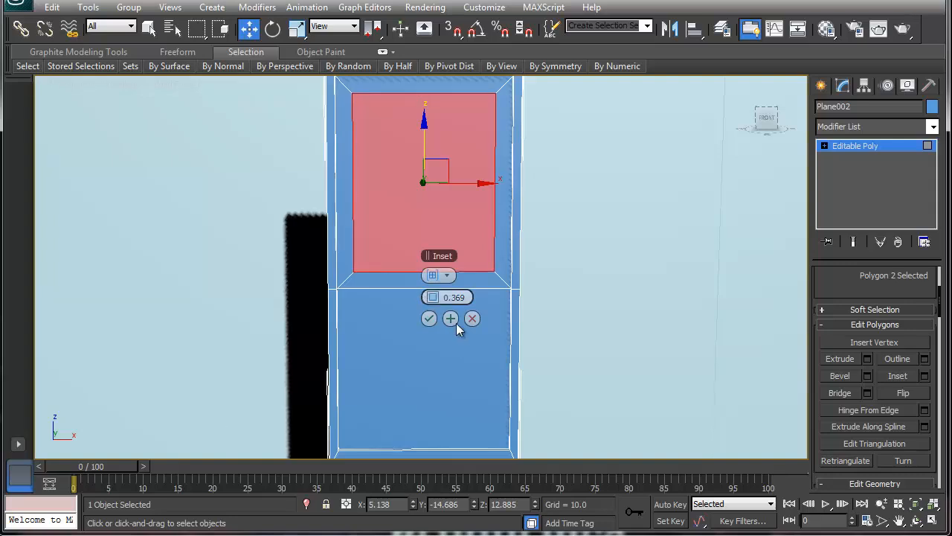
pyautogui.click(429, 318)
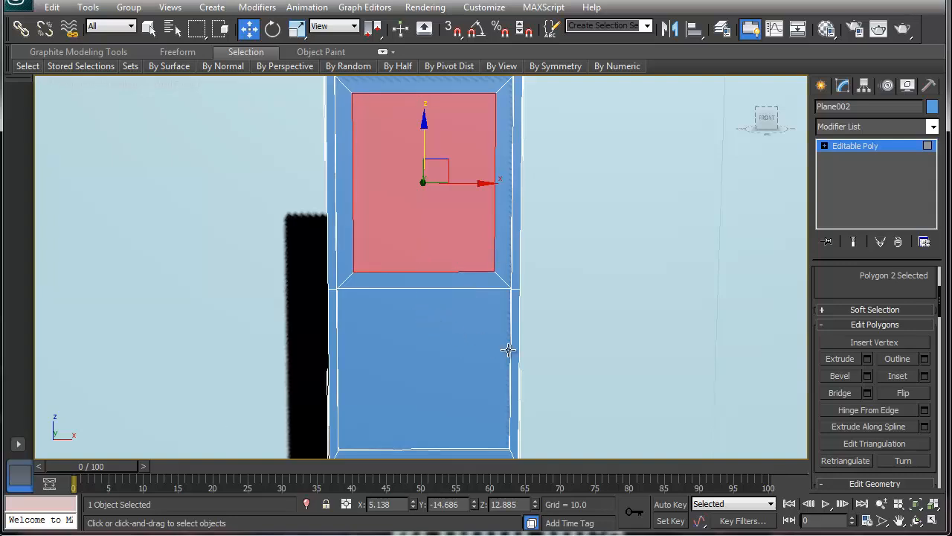
# Step: Try to inset the window's lower pane polygon by the same amount as the upper one
pyautogui.click(442, 349)
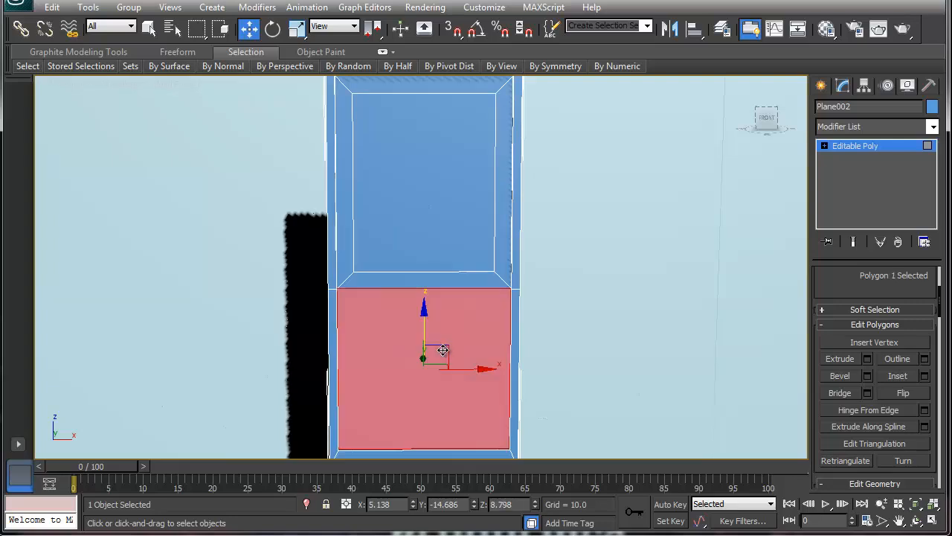
pyautogui.click(924, 376)
pyautogui.click(429, 318)
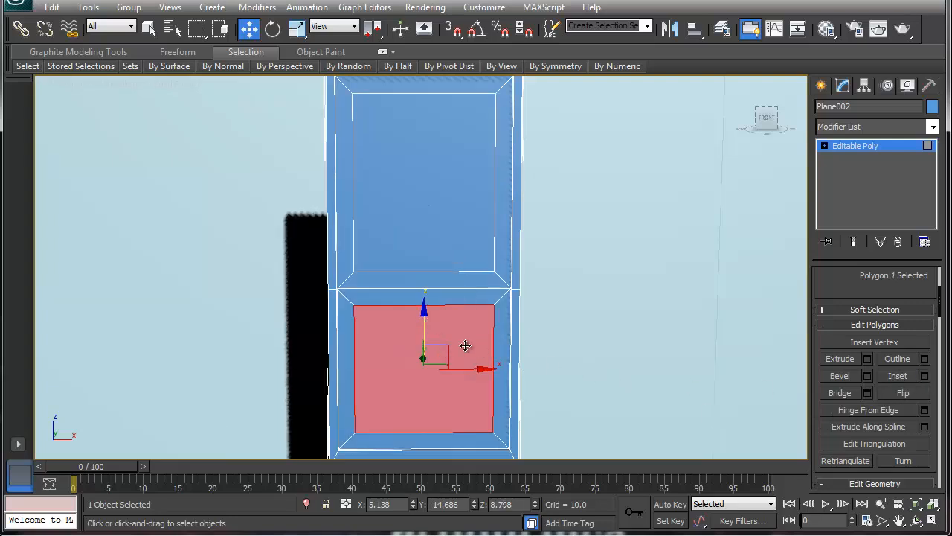
pyautogui.hotkey('ctrl', 'z')
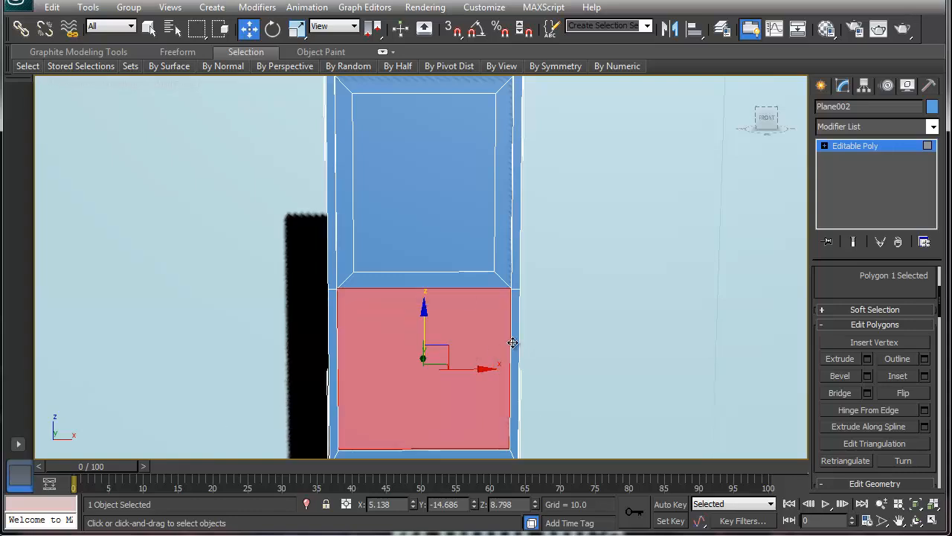
# Step: Extrude the window's inset upper pane polygon slightly inward to form a recess in the frame
pyautogui.click(458, 238)
pyautogui.rightClick(433, 225)
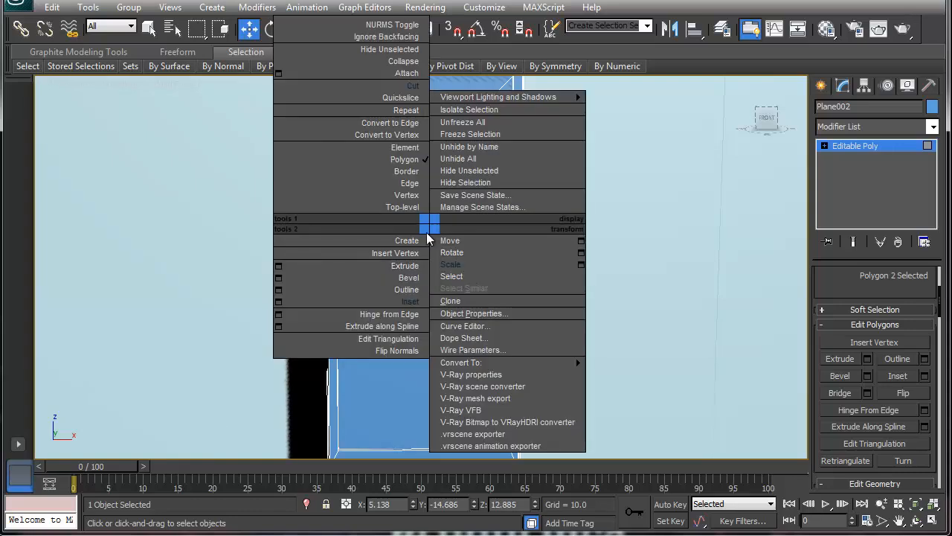
pyautogui.click(417, 266)
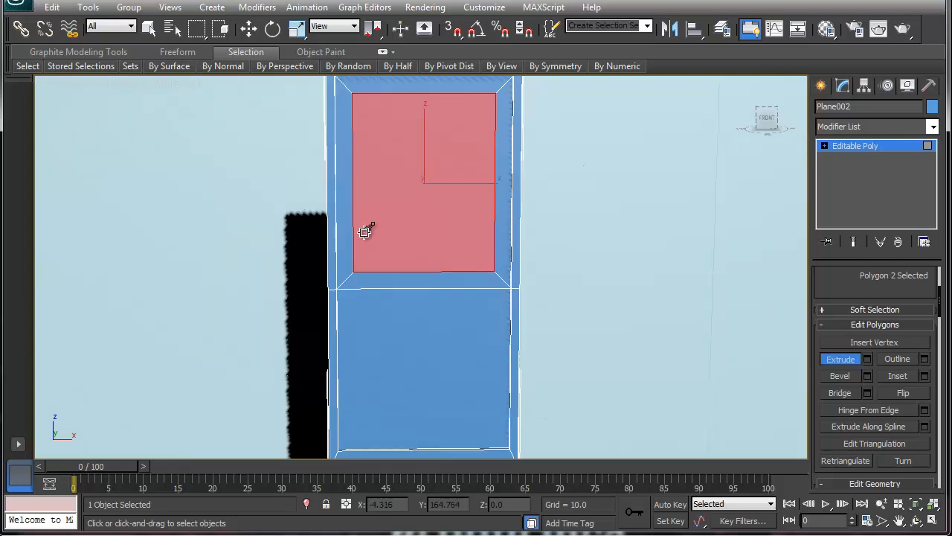
pyautogui.keyDown('alt'); pyautogui.moveTo(364, 232); pyautogui.dragTo(421, 241, button='middle'); pyautogui.keyUp('alt')
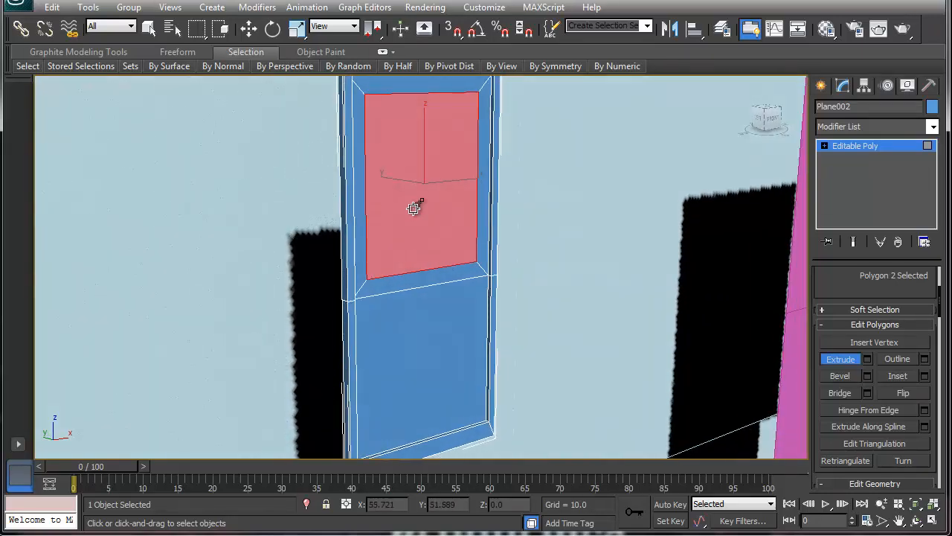
pyautogui.moveTo(414, 208); pyautogui.dragTo(419, 186)
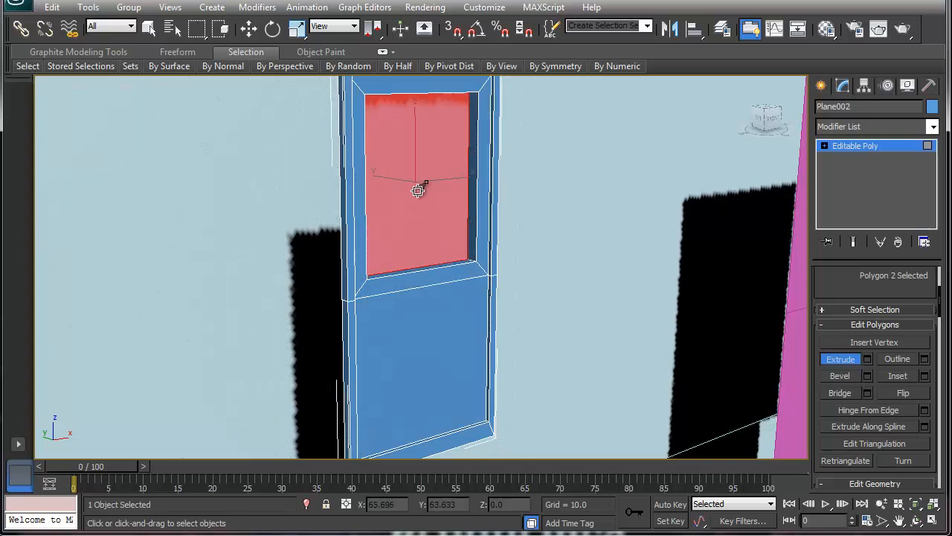
# Step: Move the recessed upper pane polygon slightly forward along Y, and extrude the window's lower pane polygon slightly inward
pyautogui.press('w')
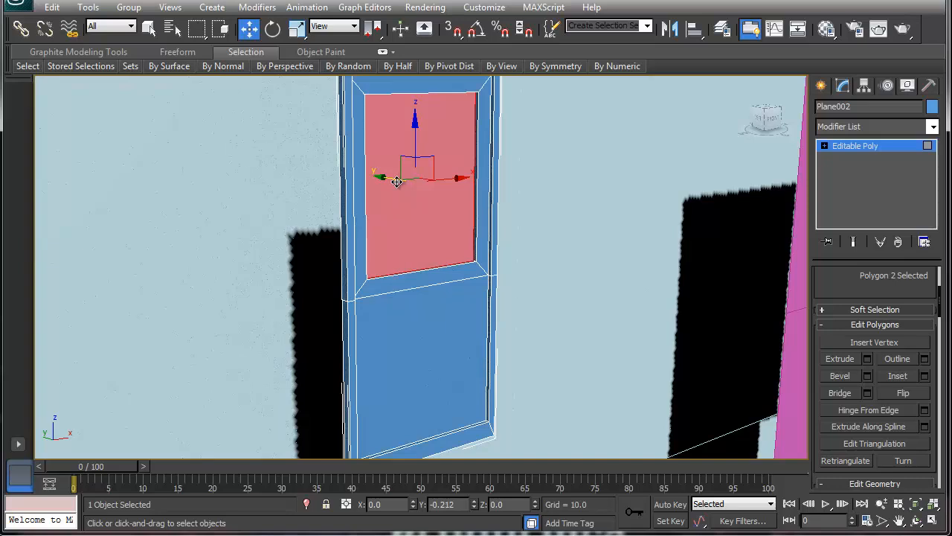
pyautogui.click(438, 344)
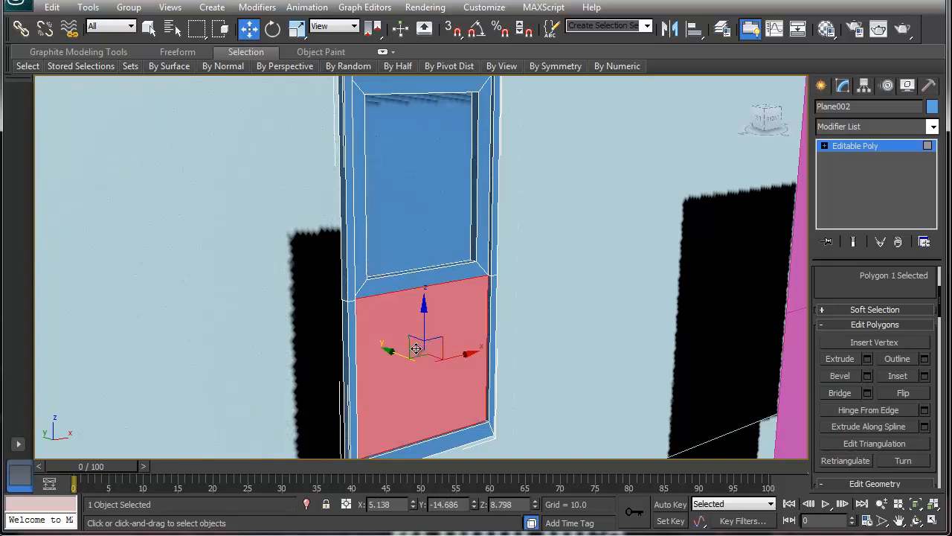
pyautogui.rightClick(416, 356)
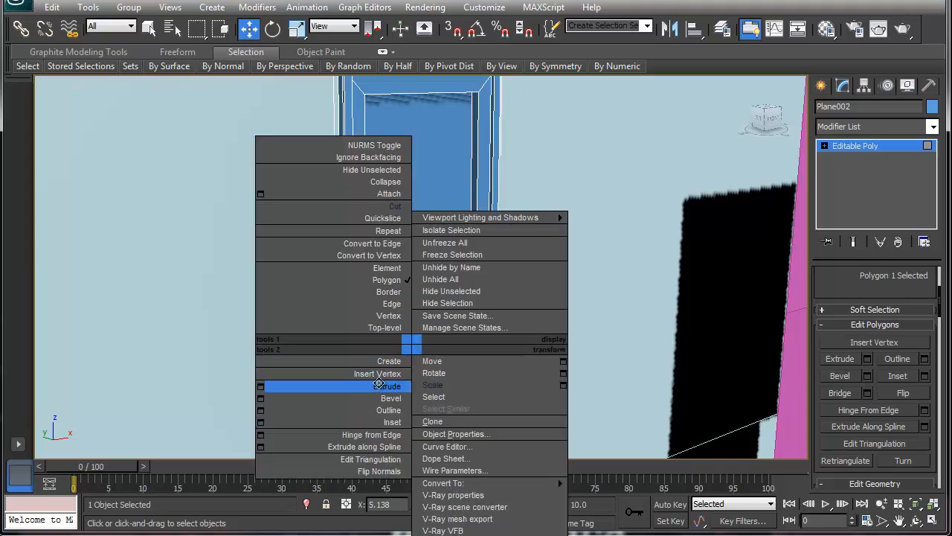
pyautogui.click(343, 383)
pyautogui.moveTo(410, 340)
pyautogui.mouseDown()
pyautogui.moveTo(406, 366)
pyautogui.moveTo(406, 354)
pyautogui.mouseUp()
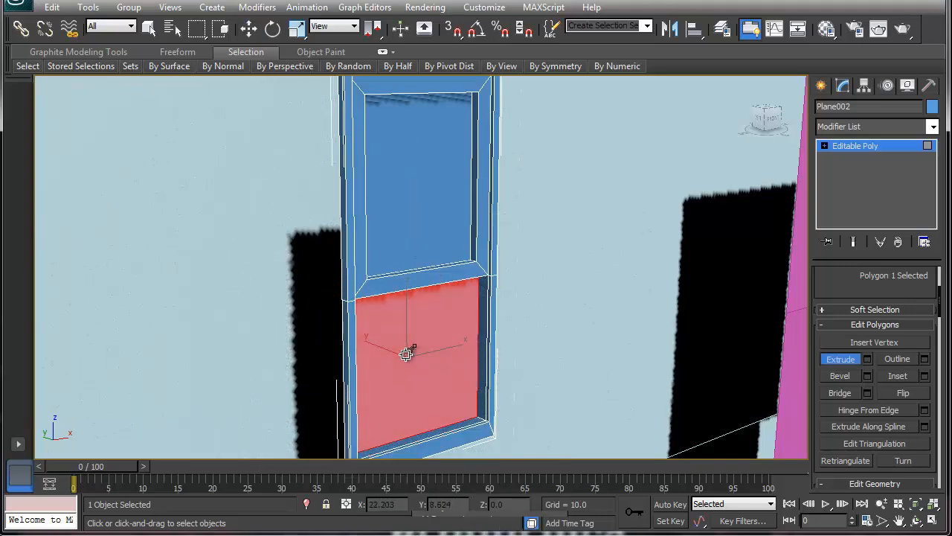
# Step: Inset the window's recessed lower pane polygon by an amount of 0.369
pyautogui.keyDown('alt'); pyautogui.moveTo(466, 346); pyautogui.dragTo(404, 323, button='middle'); pyautogui.keyUp('alt')
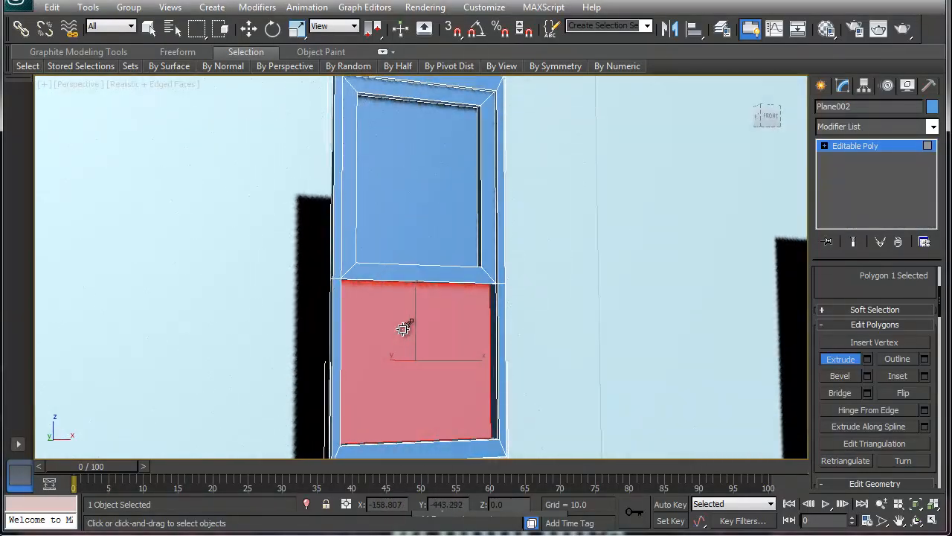
pyautogui.click(924, 376)
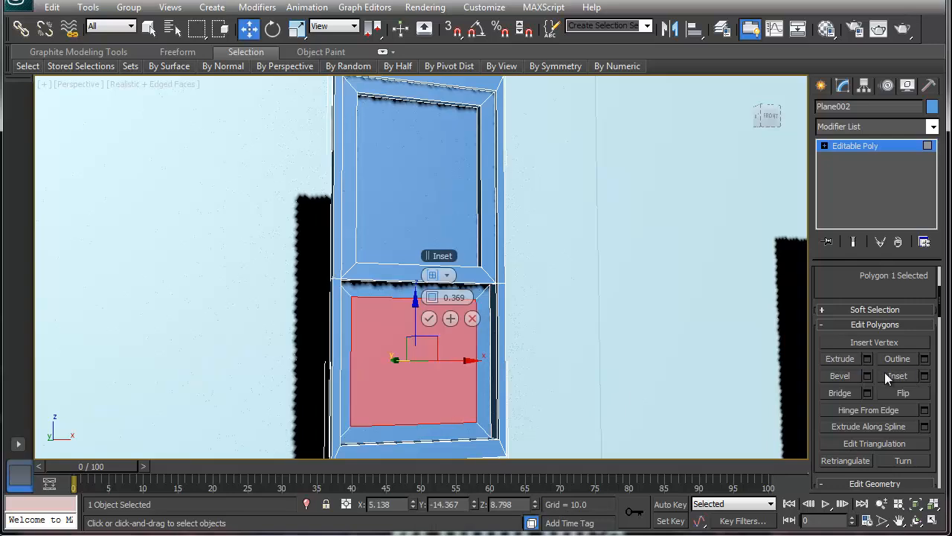
pyautogui.click(428, 319)
# Step: Extrude the inset lower pane polygon inward, and adjust its recess depth by moving it slightly along Y
pyautogui.rightClick(438, 364)
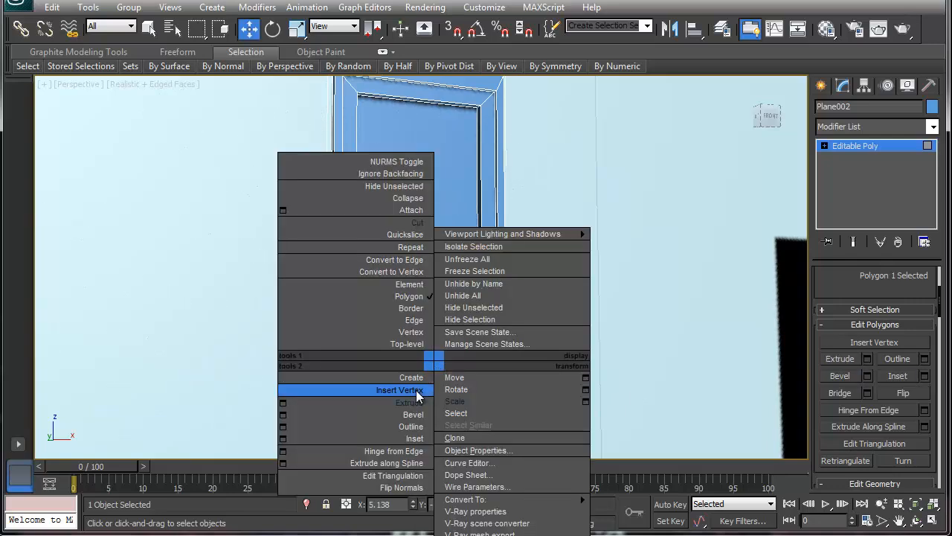
pyautogui.click(401, 402)
pyautogui.moveTo(432, 382); pyautogui.dragTo(430, 374)
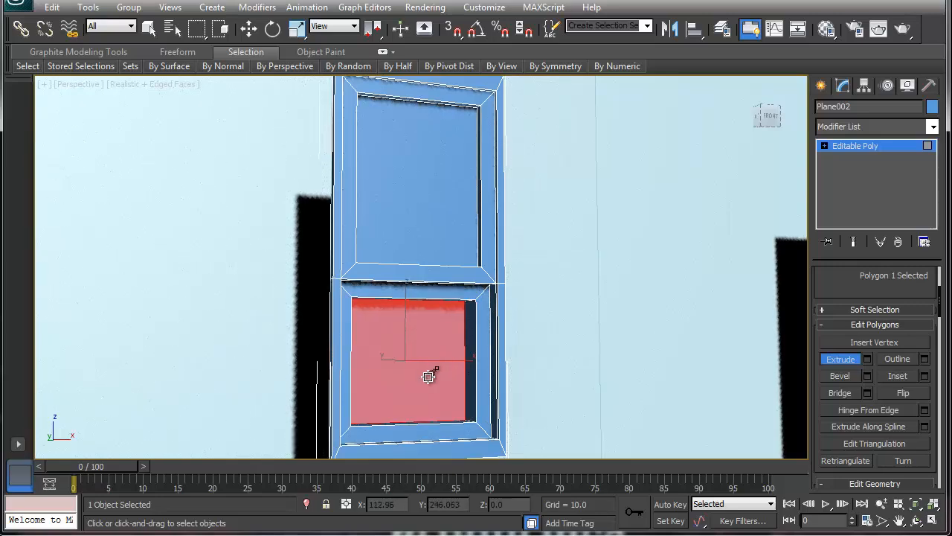
pyautogui.press('w')
pyautogui.keyDown('alt'); pyautogui.moveTo(414, 347); pyautogui.dragTo(358, 357, button='middle'); pyautogui.keyUp('alt')
pyautogui.moveTo(357, 357); pyautogui.dragTo(377, 356)
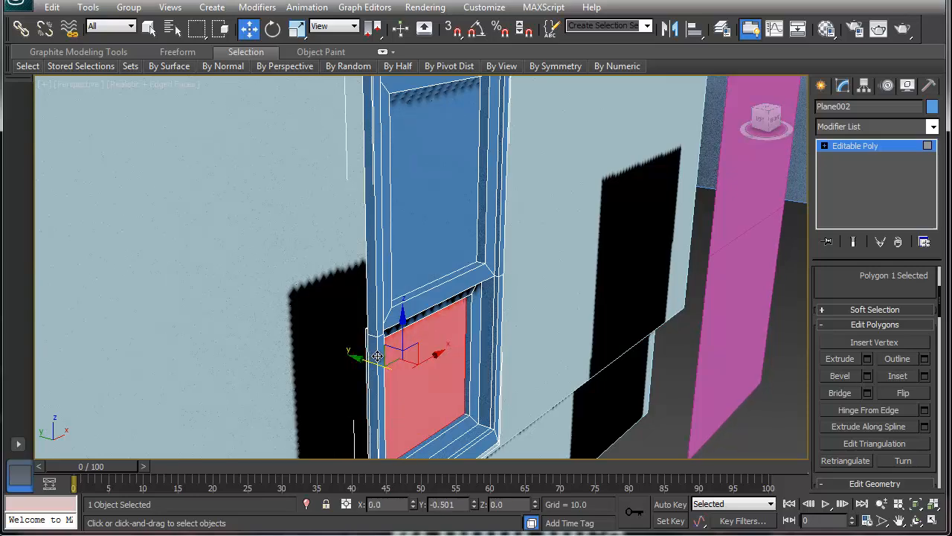
# Step: Extrude the frame's bottom polygon slightly downward, and the front polygon of the new strip outward to form a window sill
pyautogui.moveTo(558, 365); pyautogui.dragTo(520, 298, button='middle')
pyautogui.scroll(-2, 520, 298)
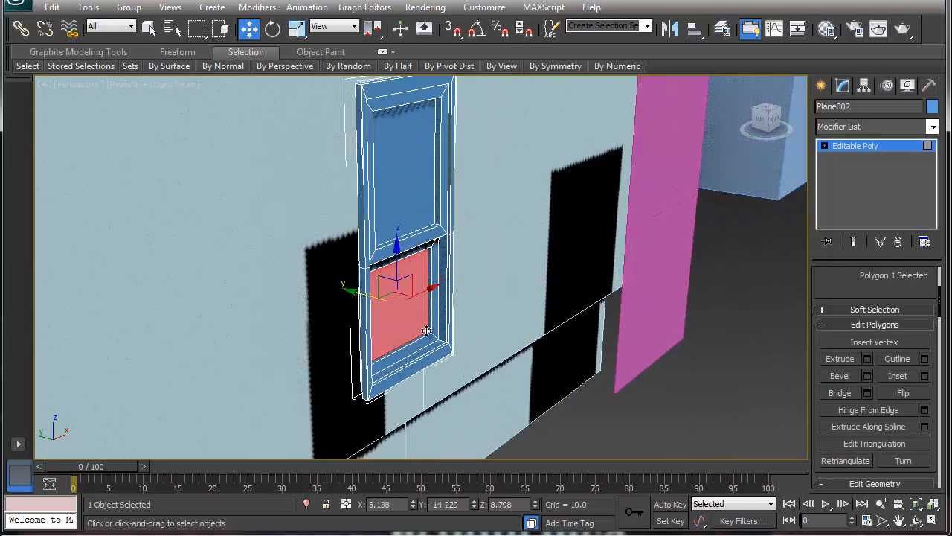
pyautogui.keyDown('alt'); pyautogui.moveTo(311, 334); pyautogui.dragTo(364, 233, button='middle'); pyautogui.keyUp('alt')
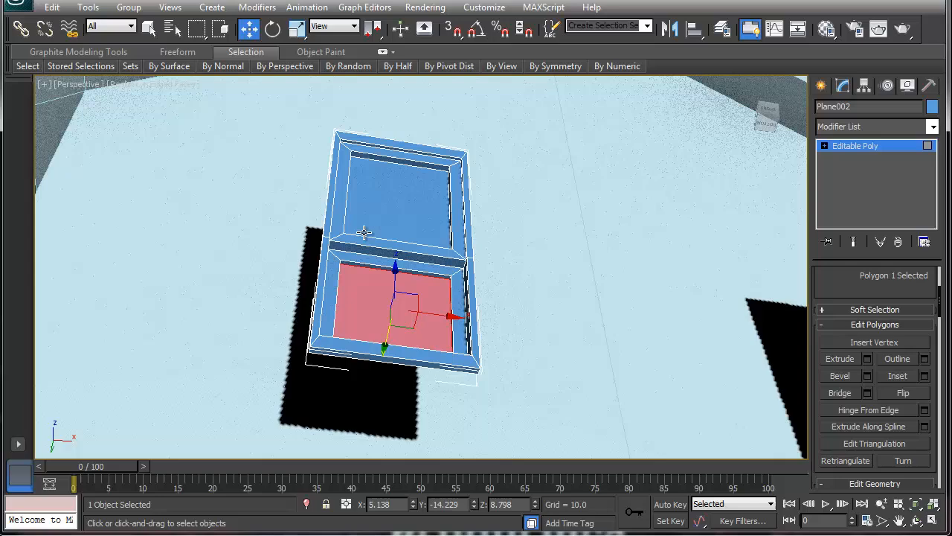
pyautogui.click(371, 358)
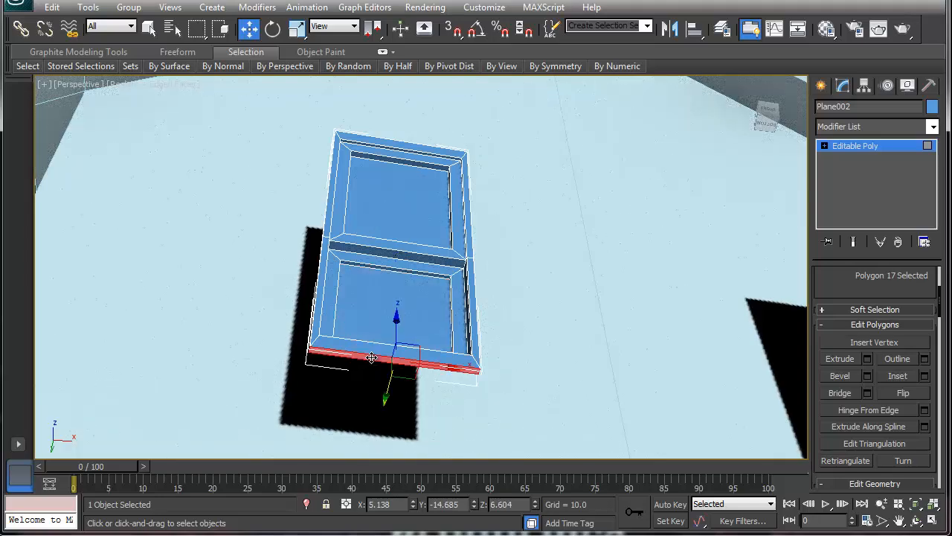
pyautogui.rightClick(371, 358)
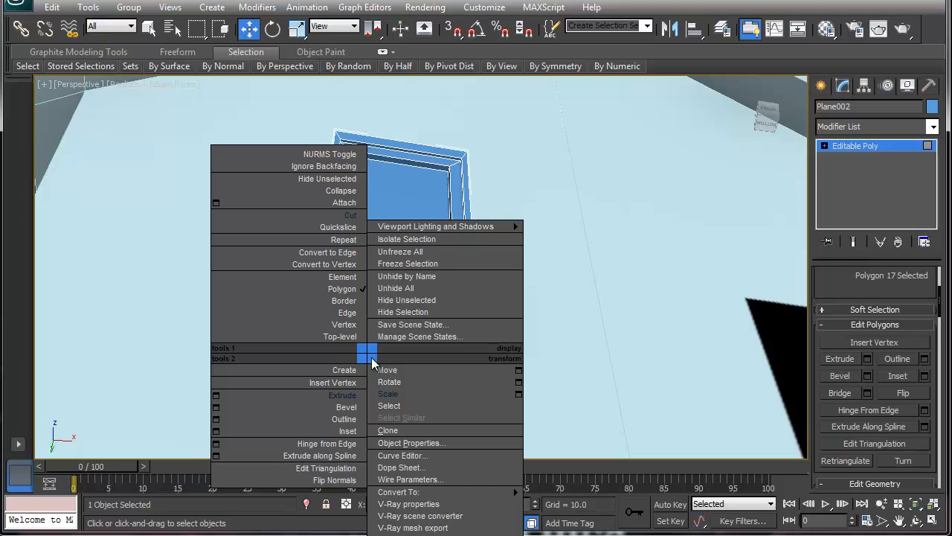
pyautogui.click(355, 395)
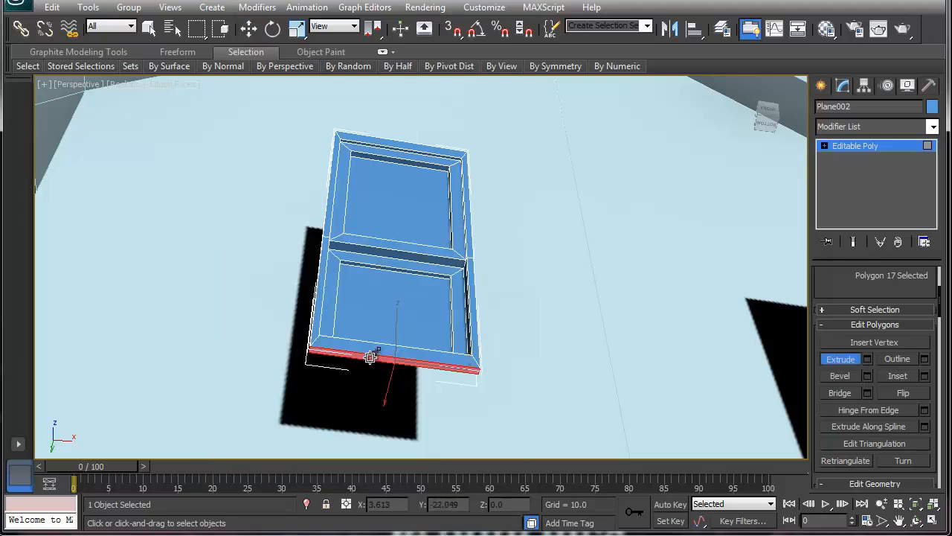
pyautogui.moveTo(369, 358)
pyautogui.mouseDown()
pyautogui.moveTo(376, 352)
pyautogui.moveTo(368, 357)
pyautogui.mouseUp()
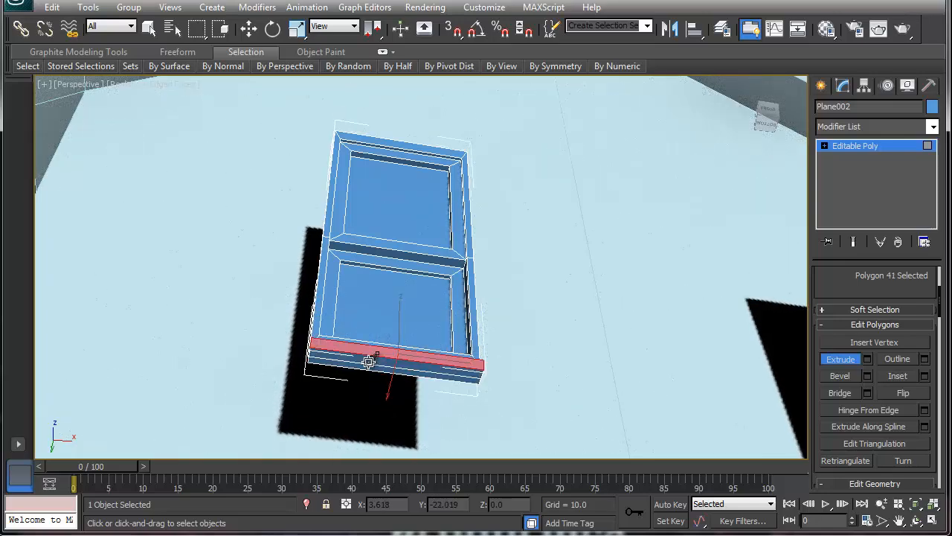
# Step: Shorten the window sill by moving its front polygon back along Y to about -14.914
pyautogui.keyDown('alt'); pyautogui.moveTo(447, 242); pyautogui.dragTo(418, 377, button='middle'); pyautogui.keyUp('alt')
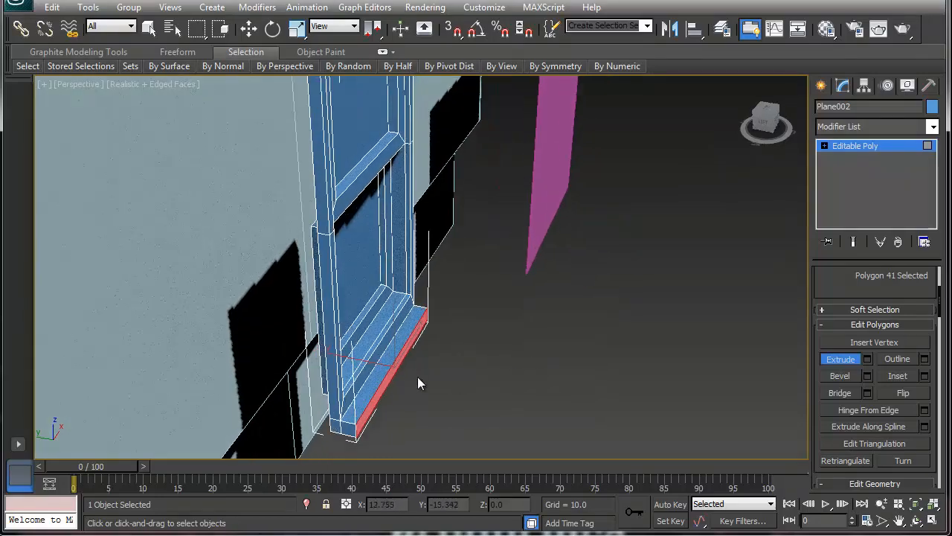
pyautogui.press('w')
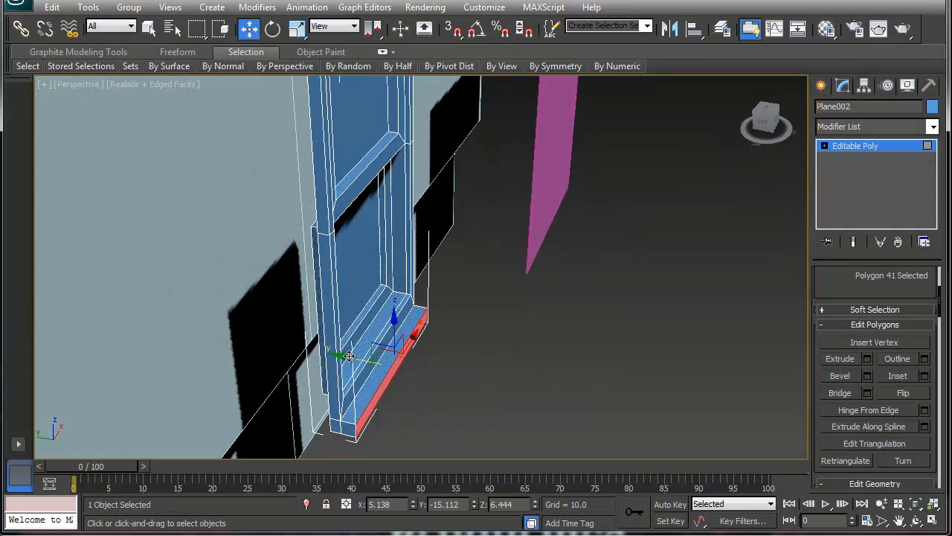
pyautogui.moveTo(351, 357); pyautogui.dragTo(343, 361)
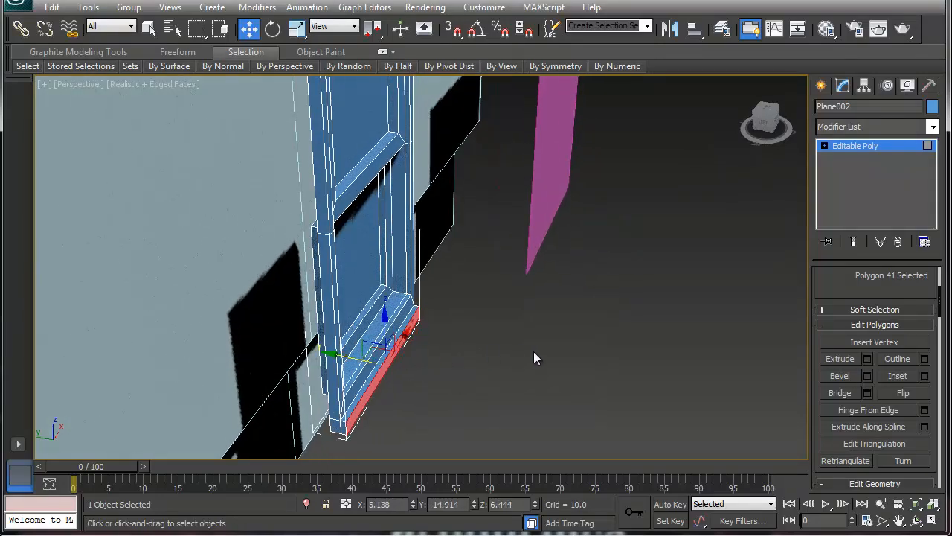
# Step: Leave polygon editing and move the whole window along Y to about -9.144 so it sits in the house's front wall
pyautogui.scroll(-2, 533, 351)
pyautogui.scroll(-4, 494, 294)
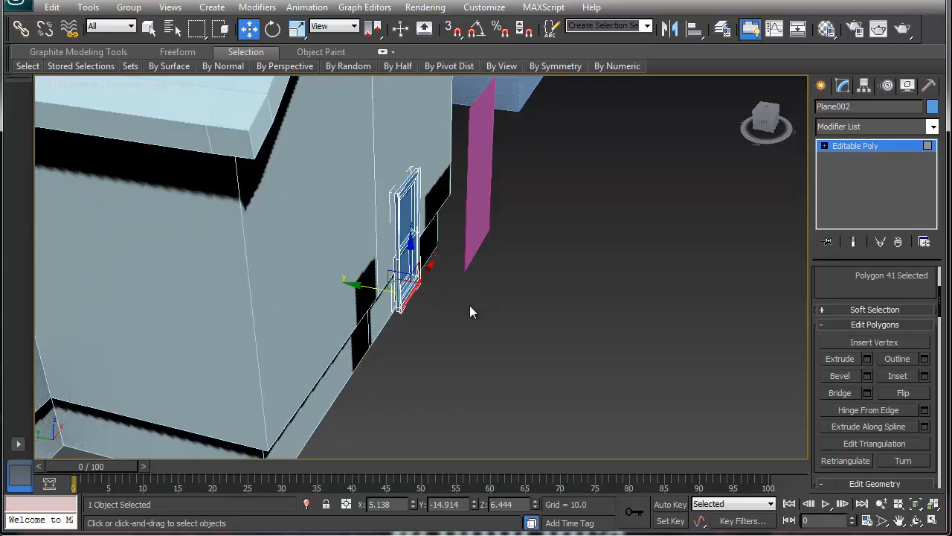
pyautogui.keyDown('alt'); pyautogui.moveTo(469, 305); pyautogui.dragTo(384, 291, button='middle'); pyautogui.keyUp('alt')
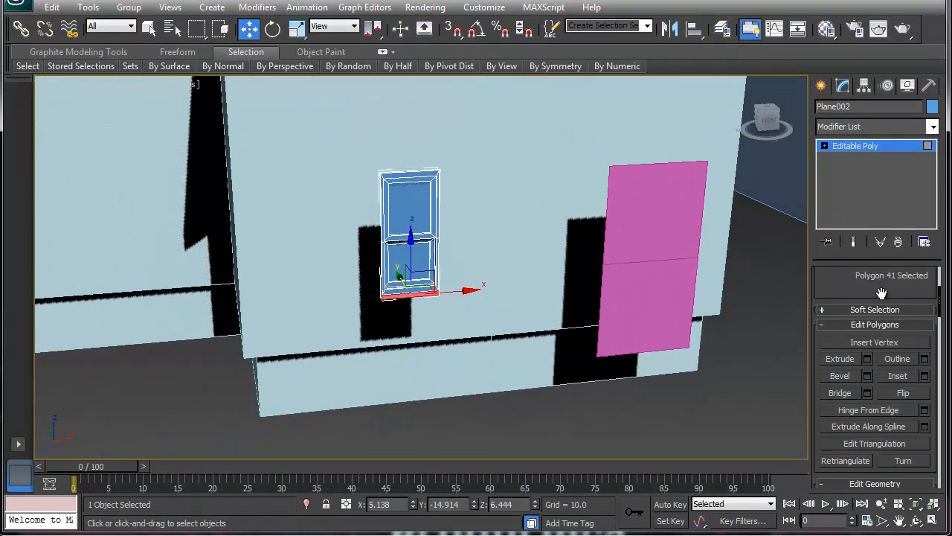
pyautogui.click(857, 145)
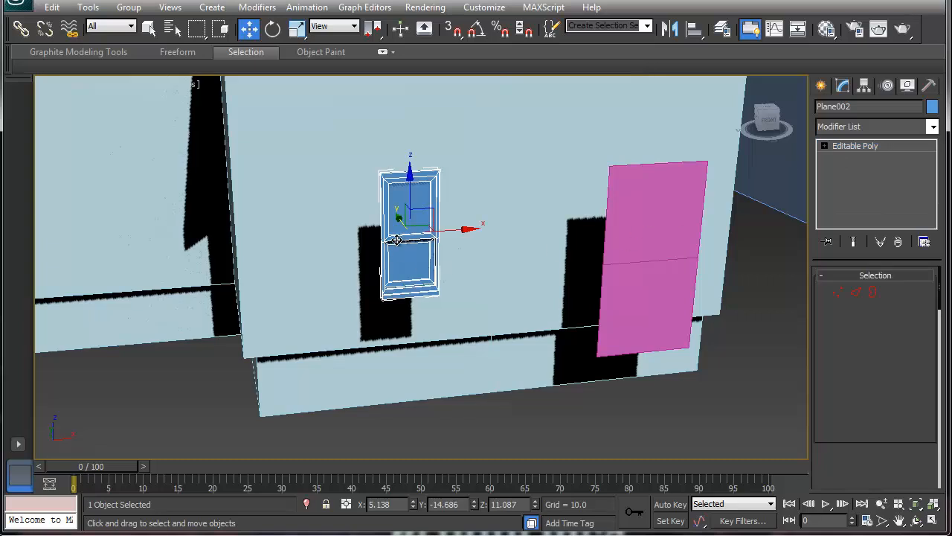
pyautogui.moveTo(401, 222); pyautogui.dragTo(396, 201)
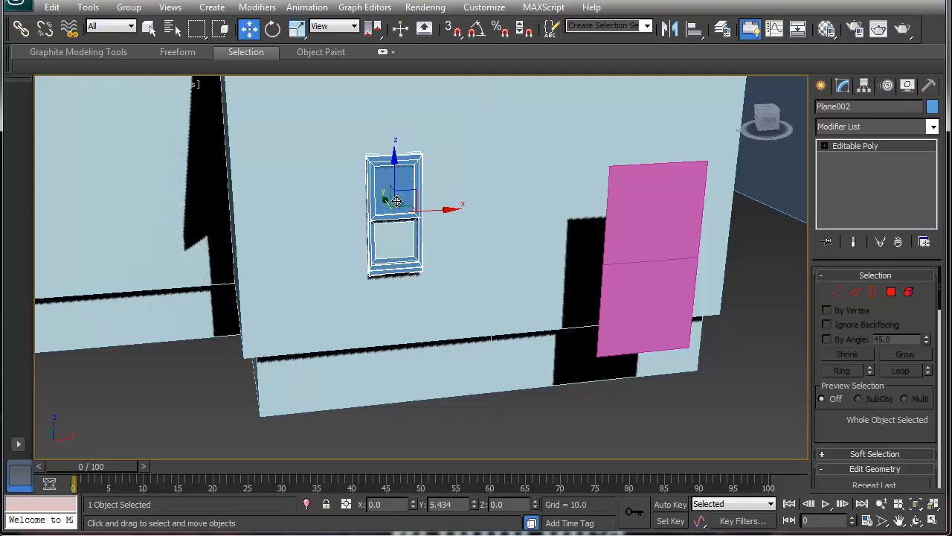
pyautogui.moveTo(396, 201); pyautogui.dragTo(394, 199)
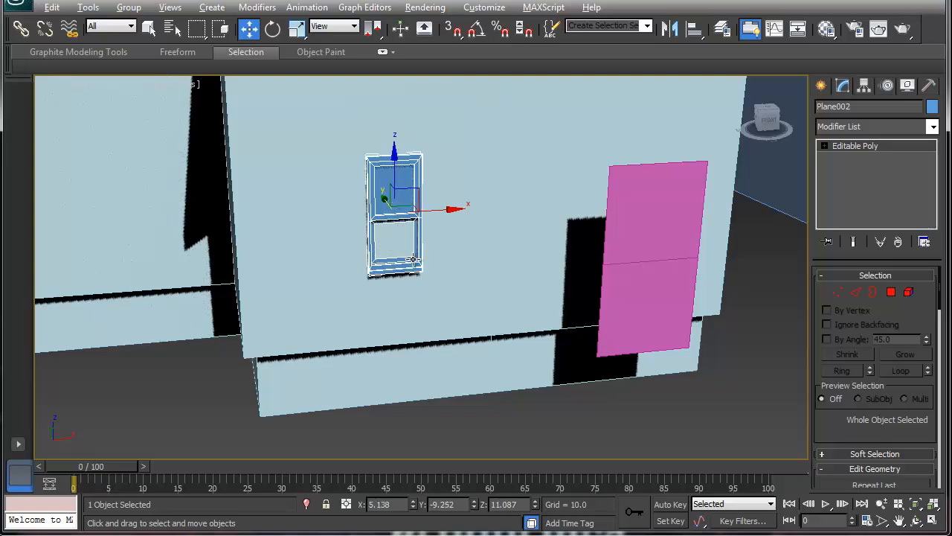
pyautogui.keyDown('alt'); pyautogui.moveTo(395, 199); pyautogui.dragTo(485, 243, button='middle'); pyautogui.keyUp('alt')
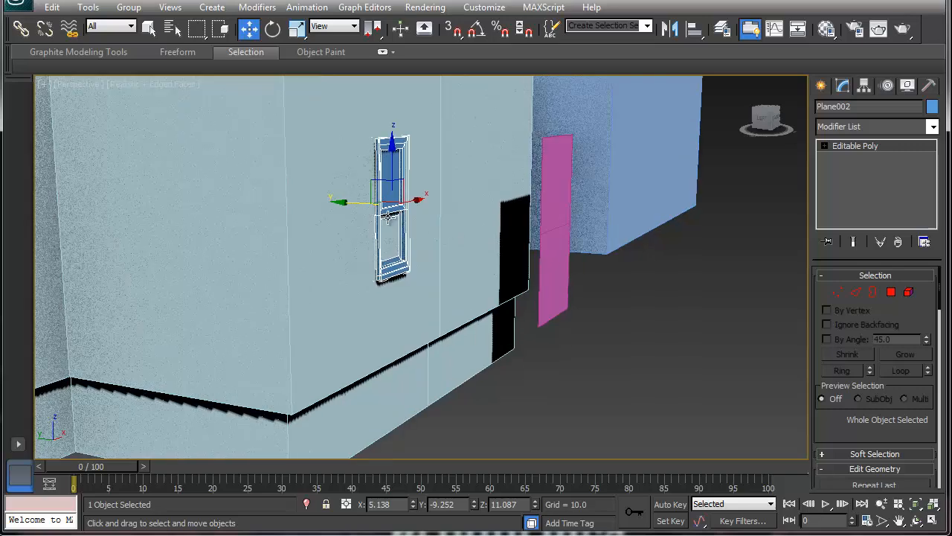
pyautogui.moveTo(362, 204); pyautogui.dragTo(360, 200)
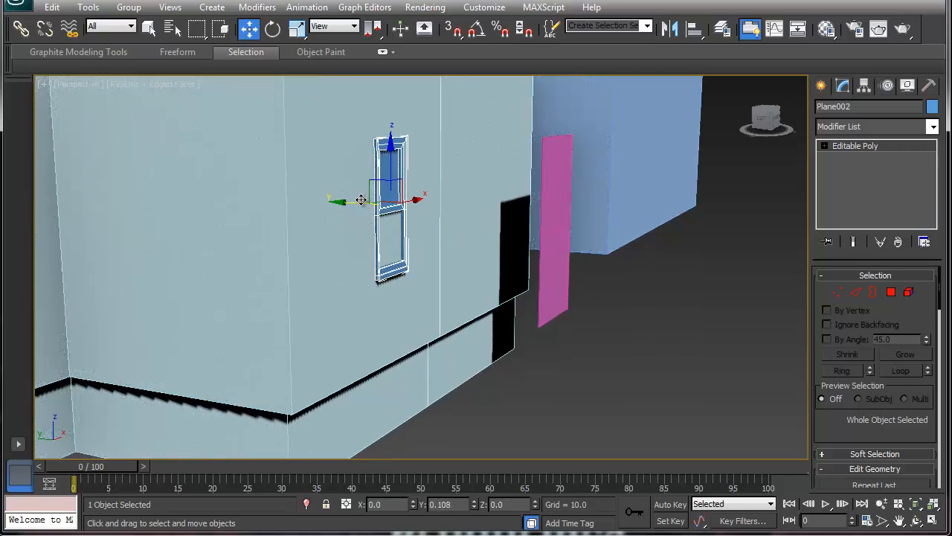
pyautogui.keyDown('alt'); pyautogui.moveTo(481, 273); pyautogui.dragTo(393, 280, button='middle'); pyautogui.keyUp('alt')
pyautogui.scroll(2, 485, 286)
pyautogui.scroll(-5, 484, 286)
pyautogui.scroll(2, 484, 286)
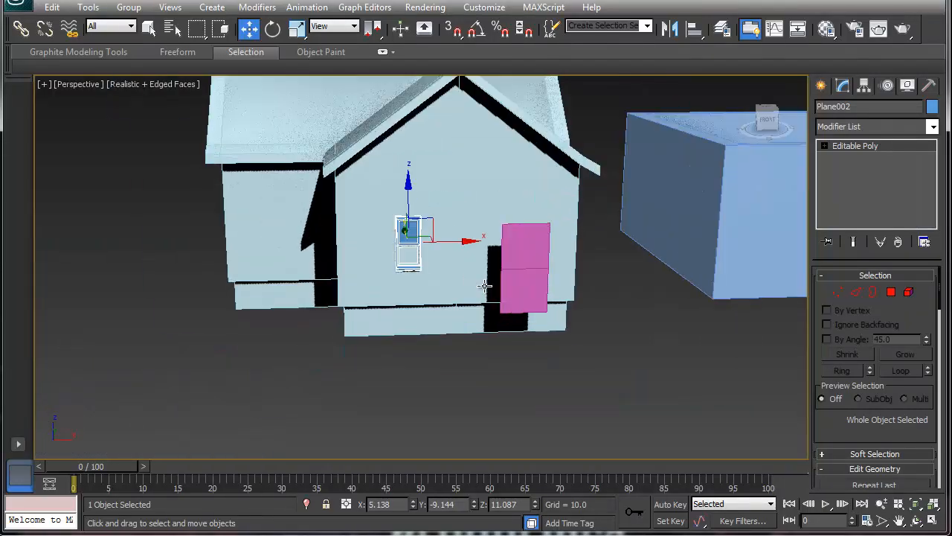
pyautogui.scroll(3, 484, 286)
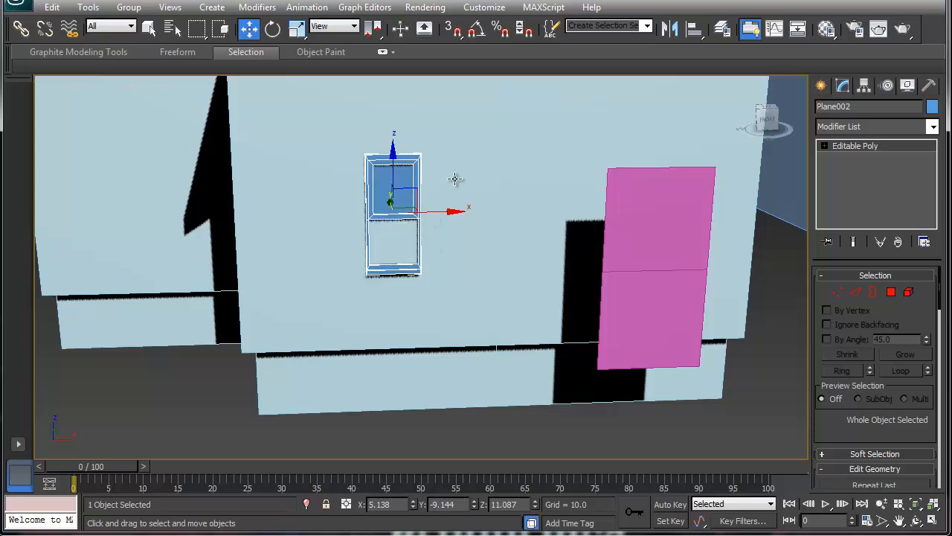
pyautogui.scroll(-3, 447, 223)
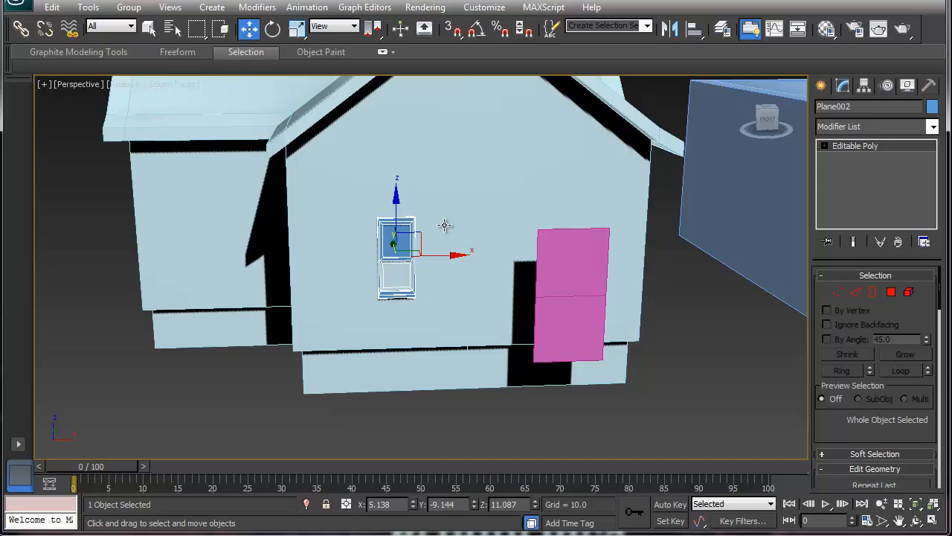
pyautogui.click(834, 300)
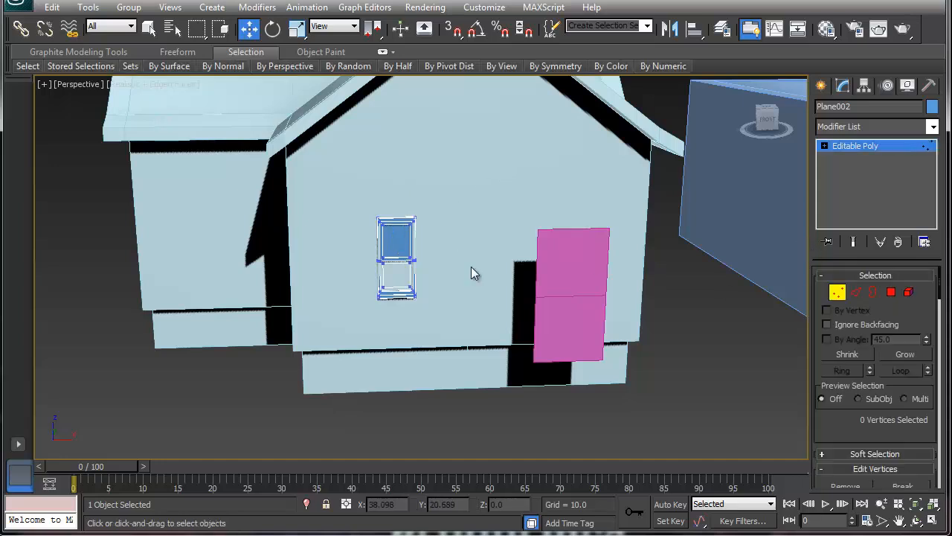
pyautogui.moveTo(336, 206); pyautogui.dragTo(335, 240, button='middle')
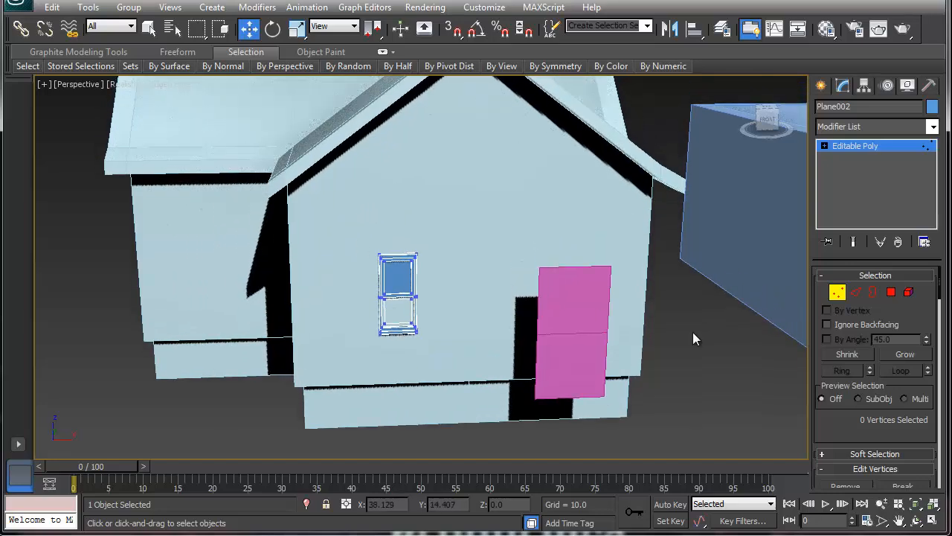
pyautogui.click(840, 293)
pyautogui.click(530, 212)
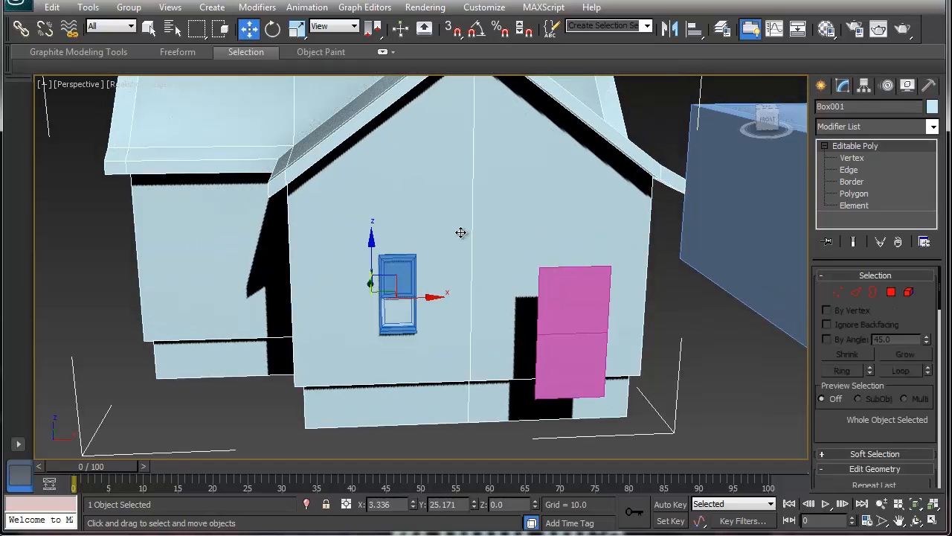
# Step: Clone the window along X to about 0.965, placing the duplicate directly beside the original as a double window
pyautogui.scroll(5, 461, 232)
pyautogui.click(376, 275)
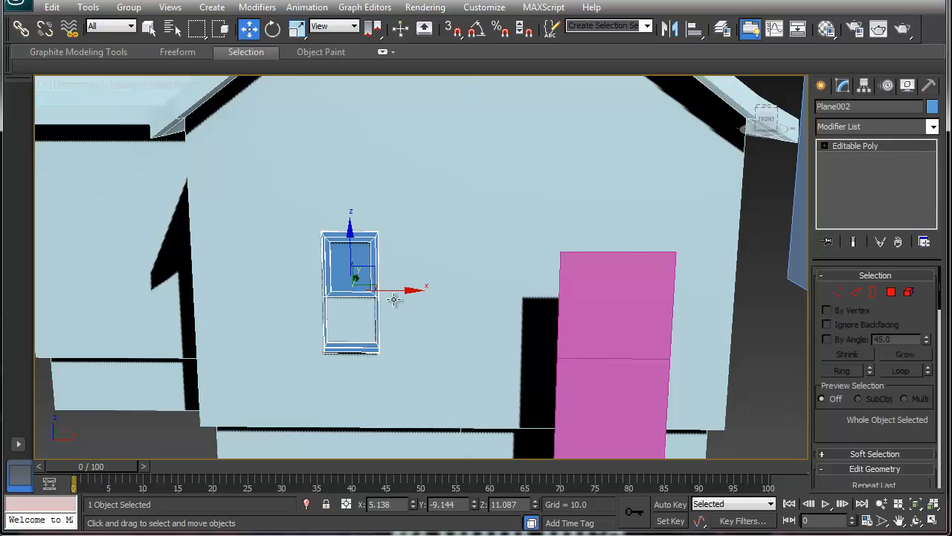
pyautogui.moveTo(400, 295)
pyautogui.keyDown('shift'); pyautogui.mouseDown()
pyautogui.moveTo(318, 296)
pyautogui.moveTo(344, 290)
pyautogui.mouseUp(); pyautogui.keyUp('shift')
pyautogui.click(472, 325)
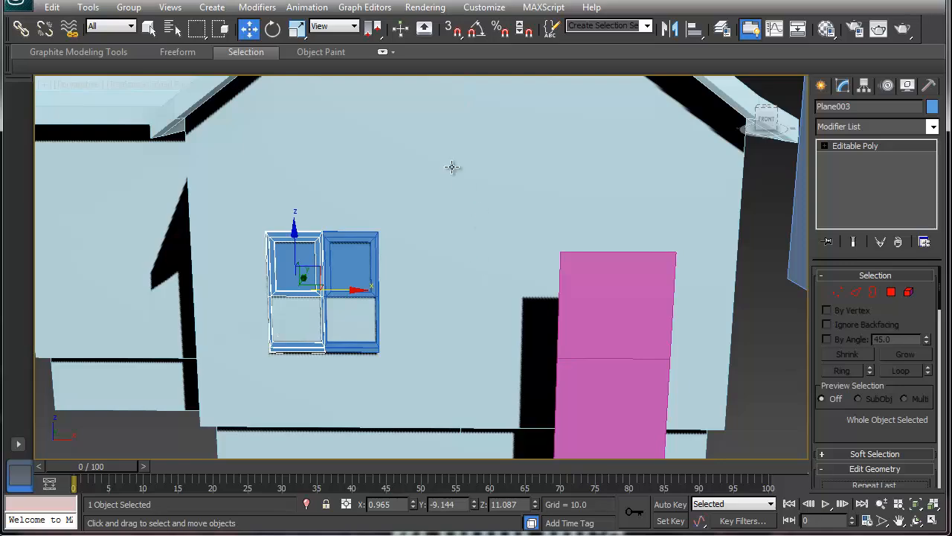
# Step: Select the house's front wall polygon behind the double window and inset it until it closely surrounds the window
pyautogui.moveTo(452, 166); pyautogui.dragTo(462, 192, button='middle')
pyautogui.click(461, 192)
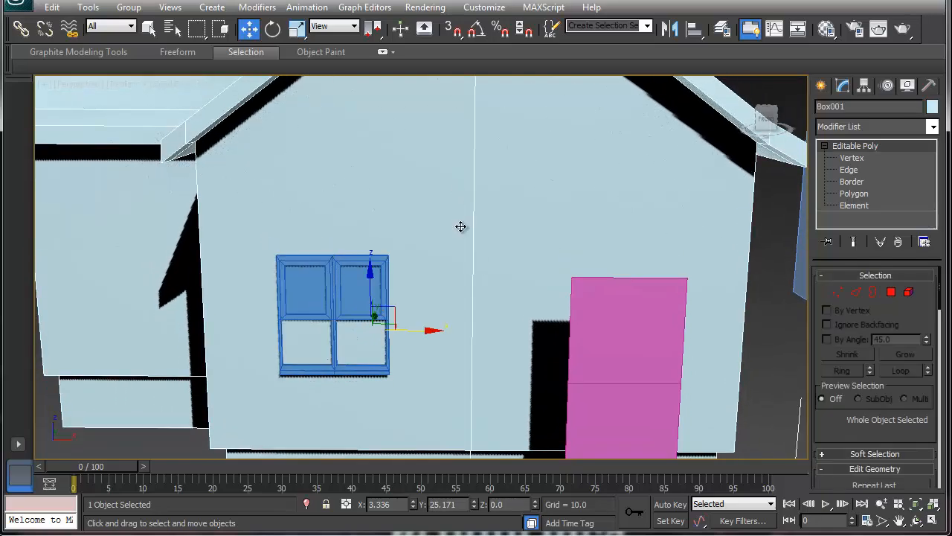
pyautogui.click(839, 292)
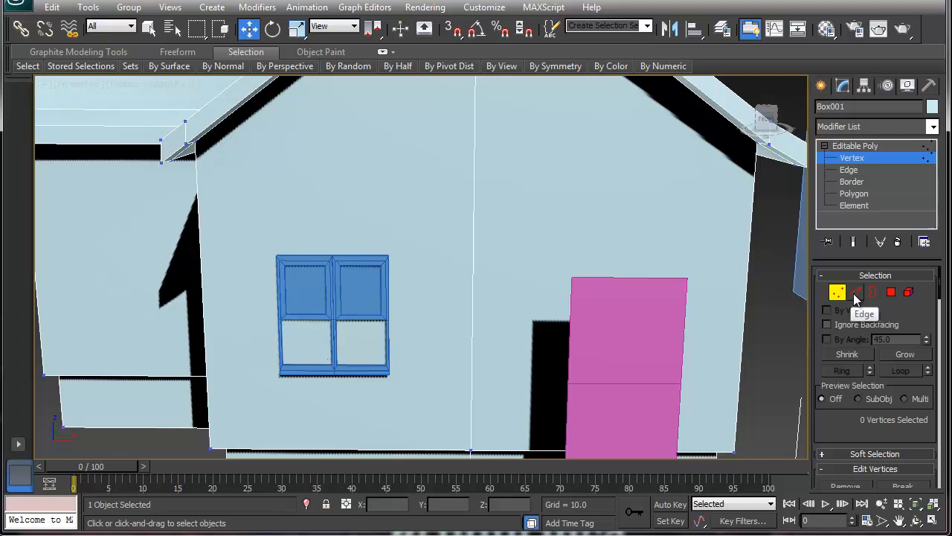
pyautogui.click(891, 292)
pyautogui.click(336, 195)
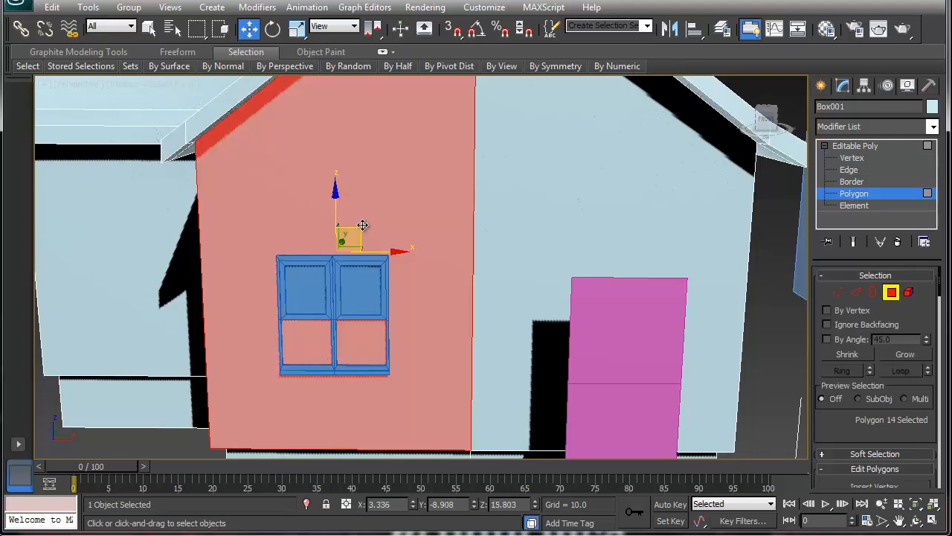
pyautogui.rightClick(360, 215)
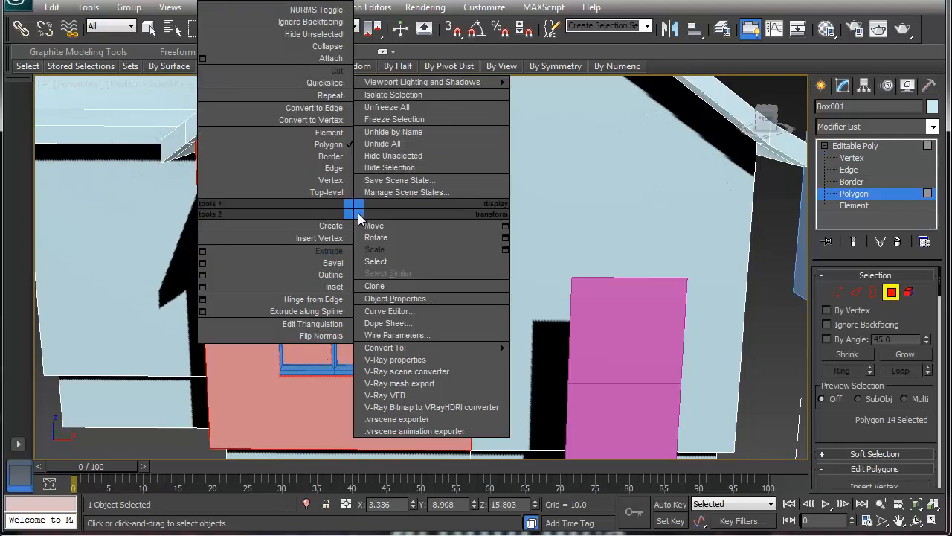
pyautogui.click(327, 274)
pyautogui.moveTo(344, 205); pyautogui.dragTo(340, 229)
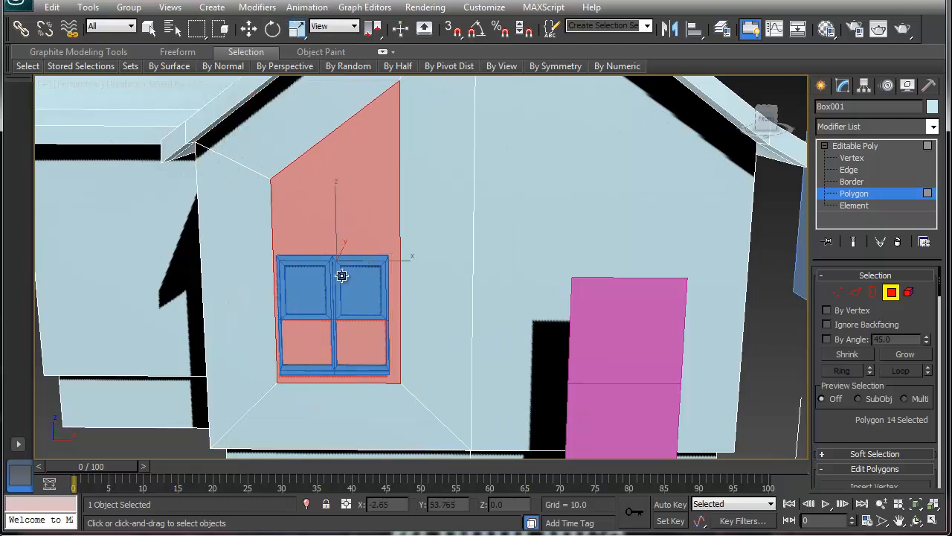
# Step: Level the inset's upper-right vertex with the upper-left one, and lower both along Z to about 15.332 at the window's top edge
pyautogui.press('1')
pyautogui.click(400, 80)
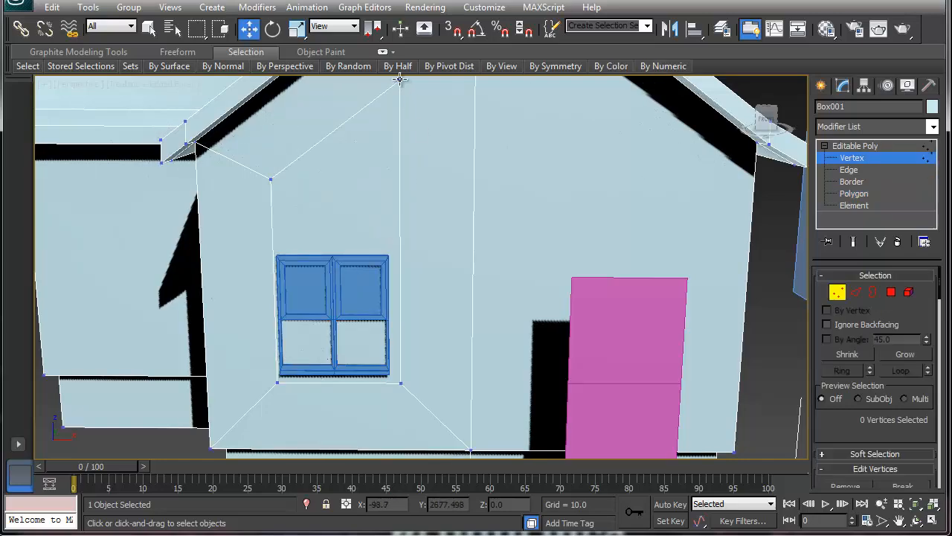
pyautogui.scroll(-3, 404, 156)
pyautogui.moveTo(404, 123); pyautogui.dragTo(400, 188)
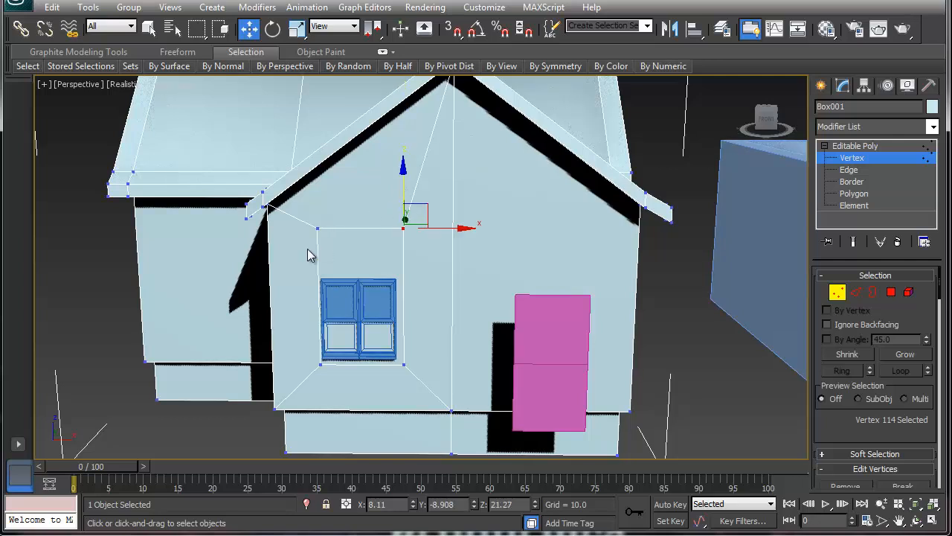
pyautogui.moveTo(305, 213); pyautogui.dragTo(426, 238)
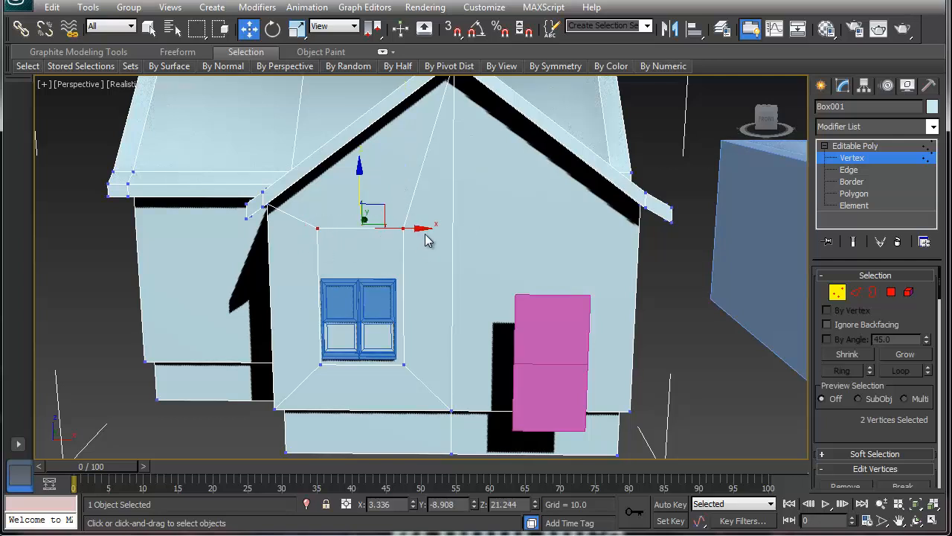
pyautogui.moveTo(362, 179); pyautogui.dragTo(360, 238)
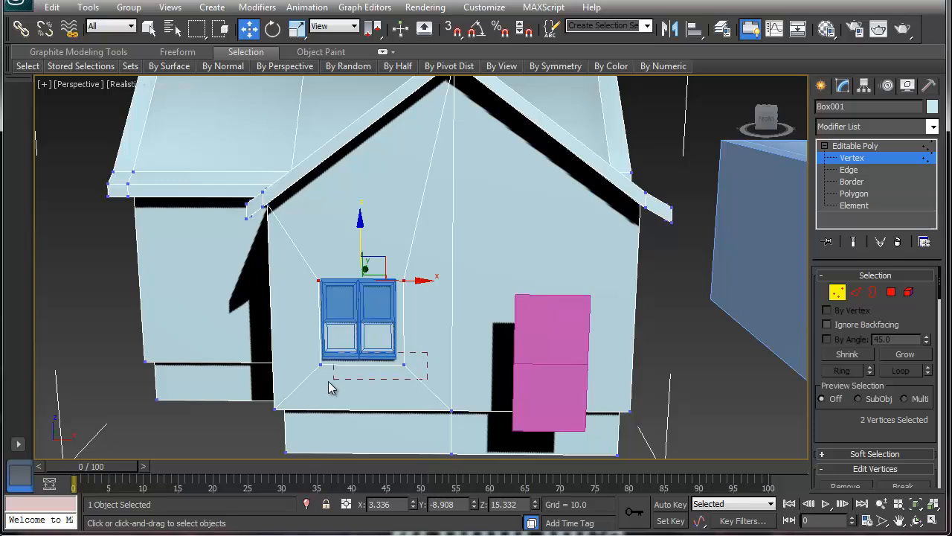
# Step: Select only the inset's two bottom vertices and raise them along Z to about 6.397, level with the window sill
pyautogui.moveTo(331, 387); pyautogui.dragTo(293, 382)
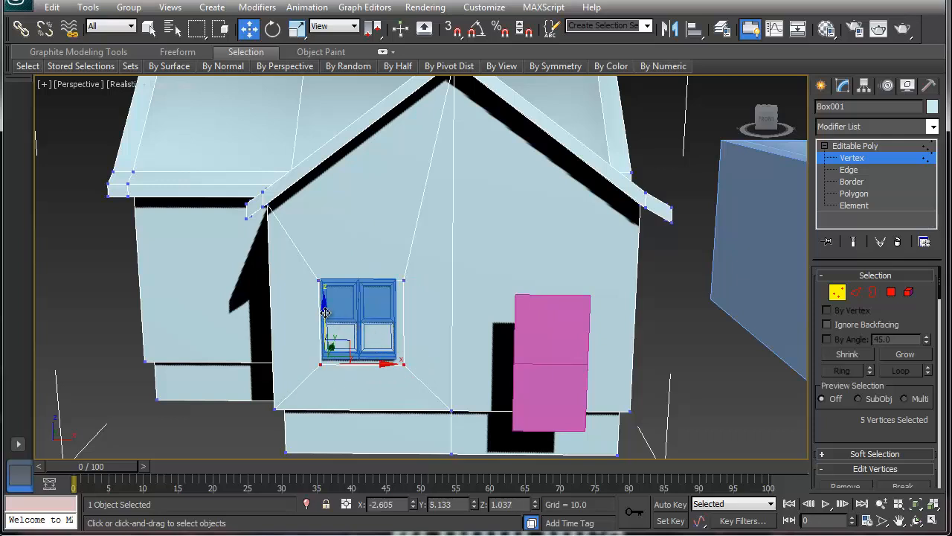
pyautogui.moveTo(325, 312); pyautogui.dragTo(326, 304)
pyautogui.hotkey('ctrl', 'z')
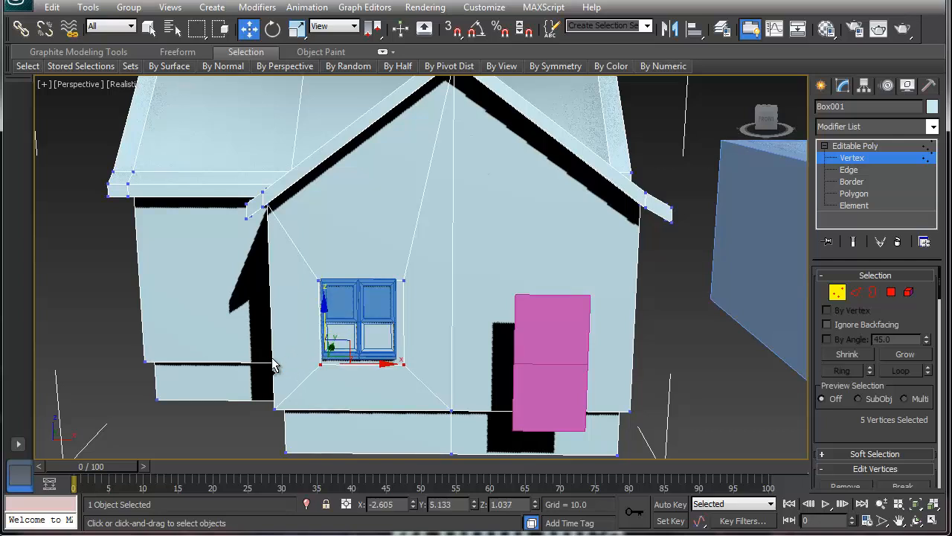
pyautogui.moveTo(314, 392); pyautogui.dragTo(355, 314)
pyautogui.keyDown('alt'); pyautogui.moveTo(359, 357); pyautogui.dragTo(554, 283, button='middle'); pyautogui.keyUp('alt')
pyautogui.scroll(-5, 636, 256)
pyautogui.keyDown('alt'); pyautogui.moveTo(208, 185); pyautogui.dragTo(421, 327); pyautogui.keyUp('alt')
pyautogui.keyDown('alt'); pyautogui.moveTo(514, 268); pyautogui.dragTo(456, 265, button='middle'); pyautogui.keyUp('alt')
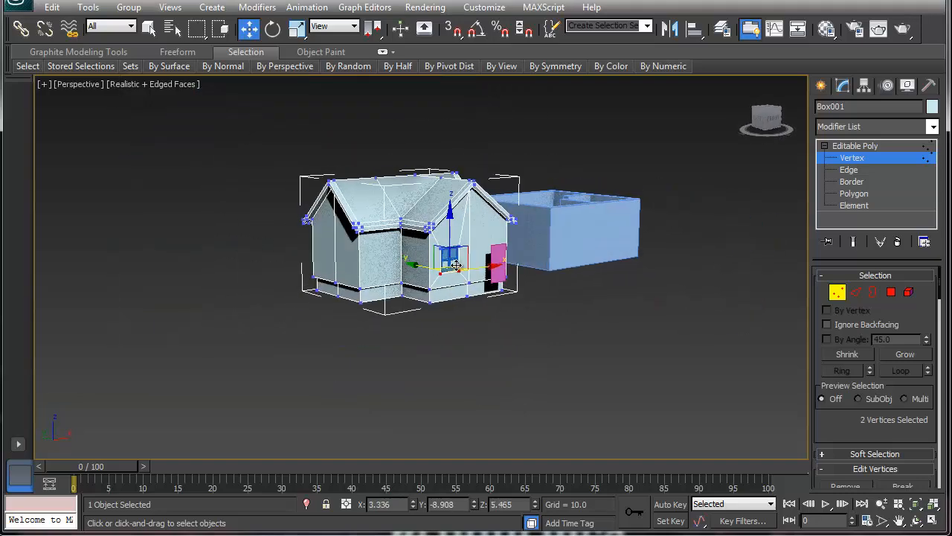
pyautogui.press('z')
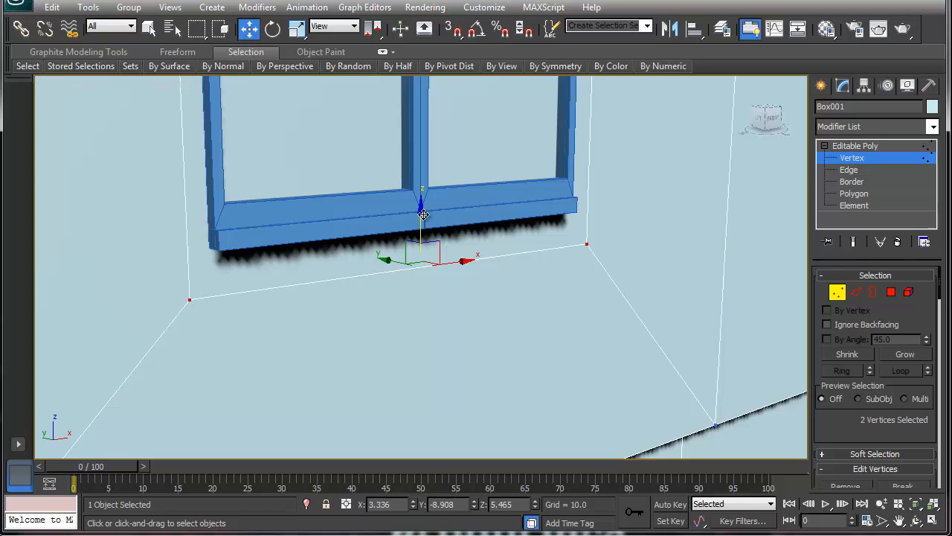
pyautogui.moveTo(423, 215); pyautogui.dragTo(416, 165)
# Step: Select the inset's left-side vertices and move them along X against the window's left edge
pyautogui.scroll(-2, 383, 156)
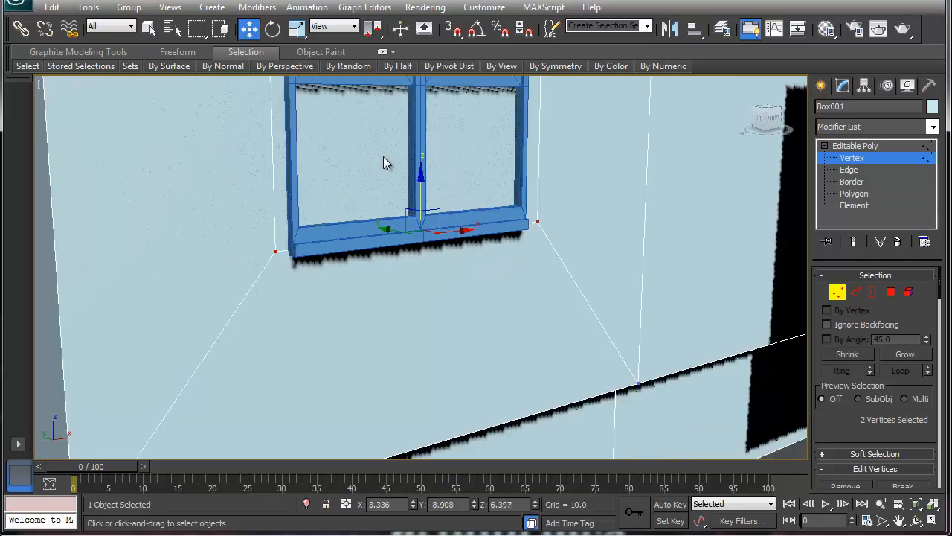
pyautogui.scroll(-2, 384, 157)
pyautogui.moveTo(313, 174); pyautogui.dragTo(313, 233, button='middle')
pyautogui.scroll(2, 313, 232)
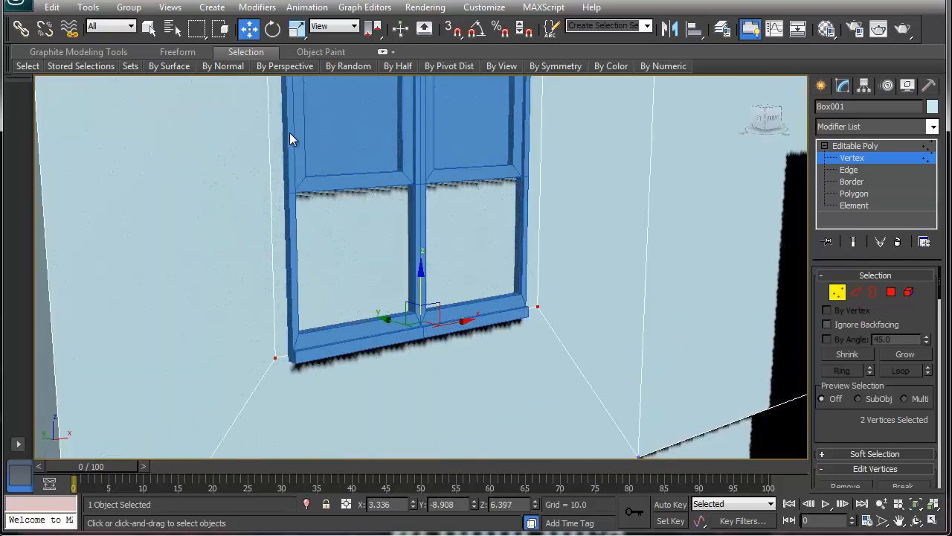
pyautogui.scroll(-3, 280, 144)
pyautogui.moveTo(305, 84); pyautogui.dragTo(356, 355)
pyautogui.moveTo(387, 242); pyautogui.dragTo(383, 242)
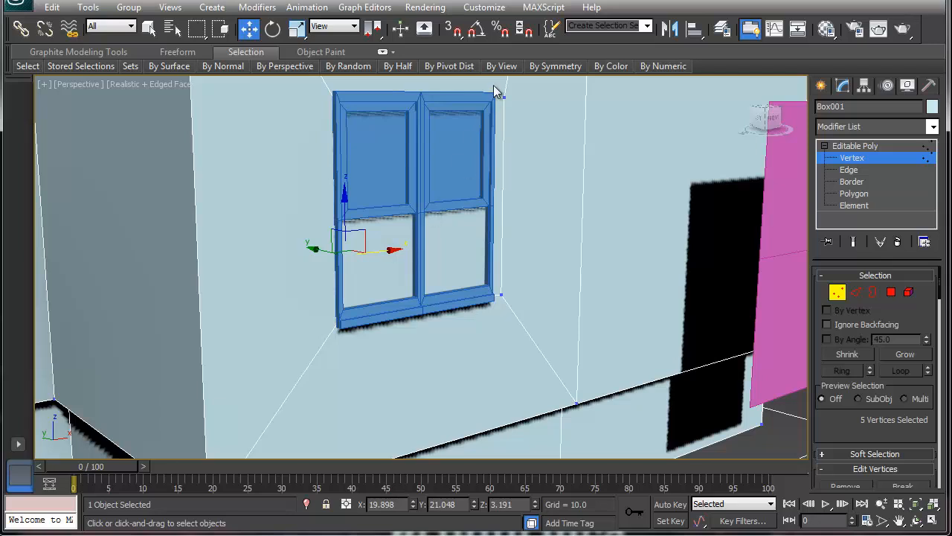
# Step: Select the inset's two right-side vertices and move them along X to about 7.007 at the window's right edge
pyautogui.moveTo(524, 237); pyautogui.dragTo(513, 320)
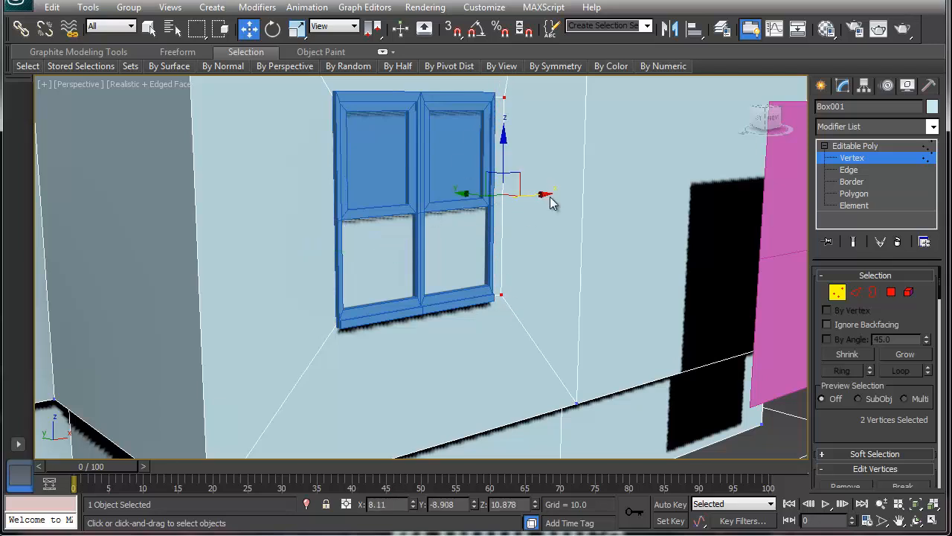
pyautogui.moveTo(537, 194); pyautogui.dragTo(526, 200)
pyautogui.keyDown('alt'); pyautogui.moveTo(469, 323); pyautogui.dragTo(412, 323, button='middle'); pyautogui.keyUp('alt')
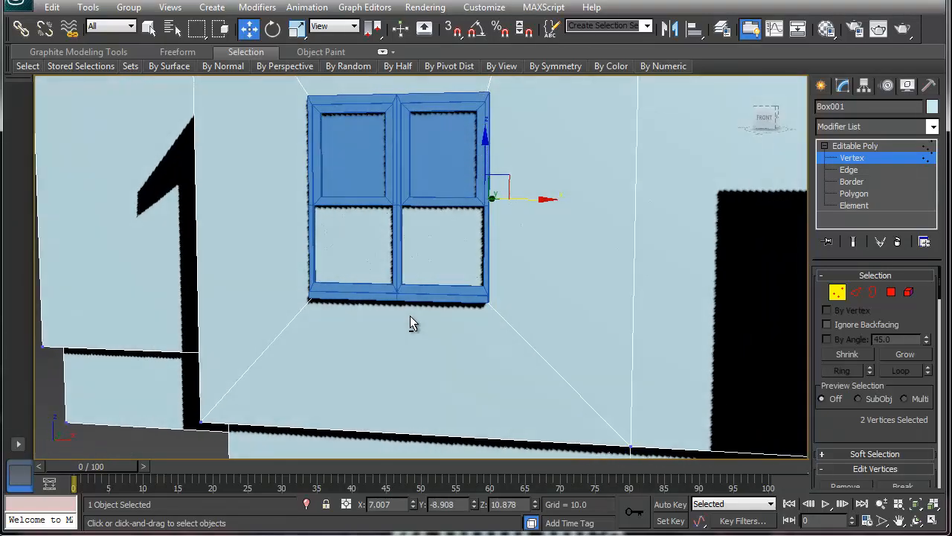
# Step: Delete the inset wall polygon behind the double window to open the wall there
pyautogui.click(891, 291)
pyautogui.click(431, 245)
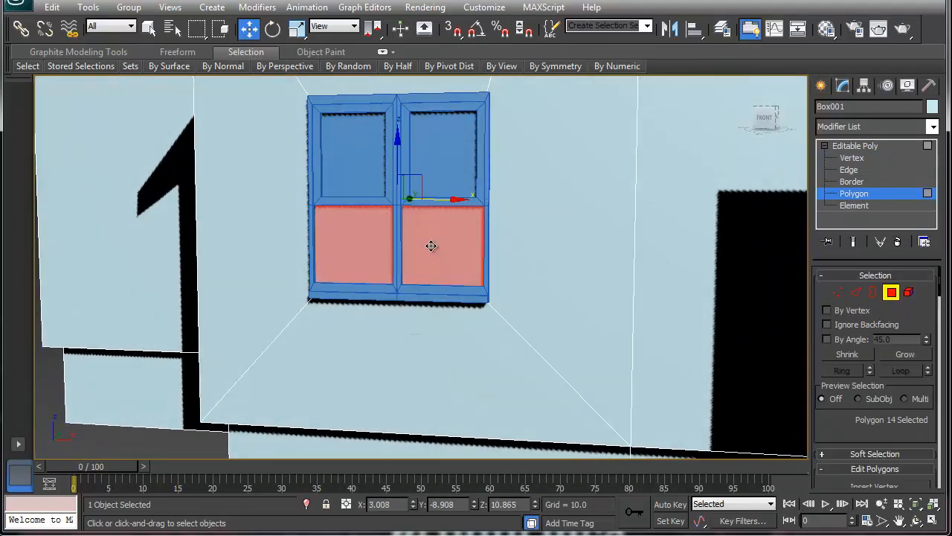
pyautogui.press('Delete')
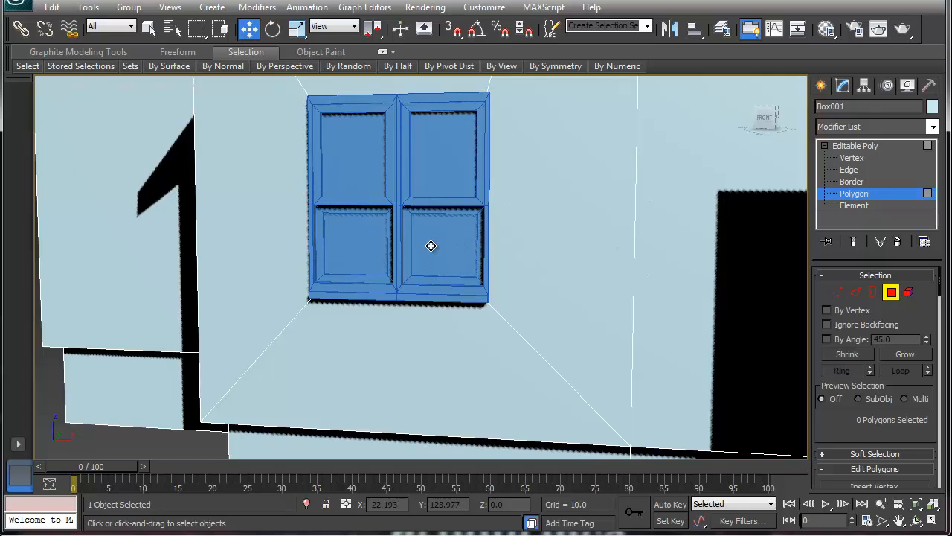
pyautogui.scroll(-4, 431, 247)
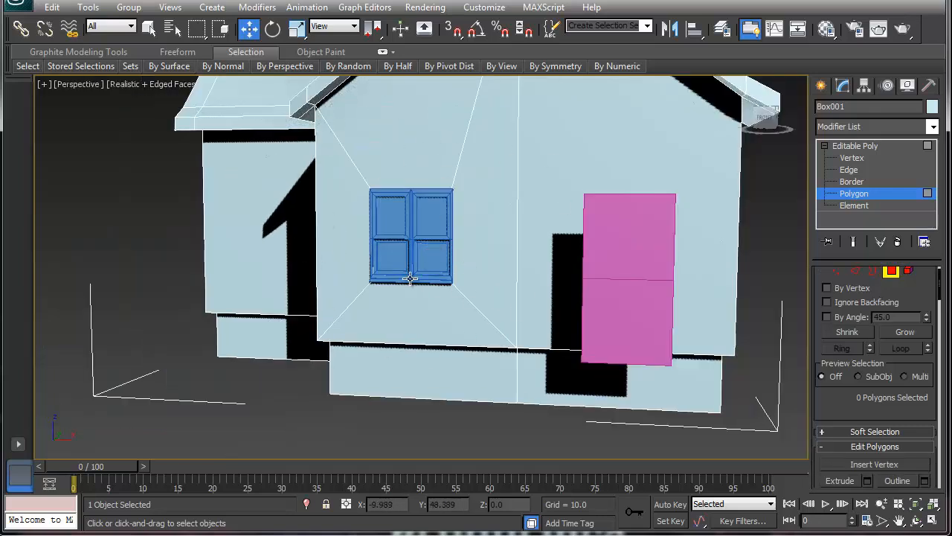
pyautogui.keyDown('alt'); pyautogui.moveTo(379, 269); pyautogui.dragTo(477, 273, button='middle'); pyautogui.keyUp('alt')
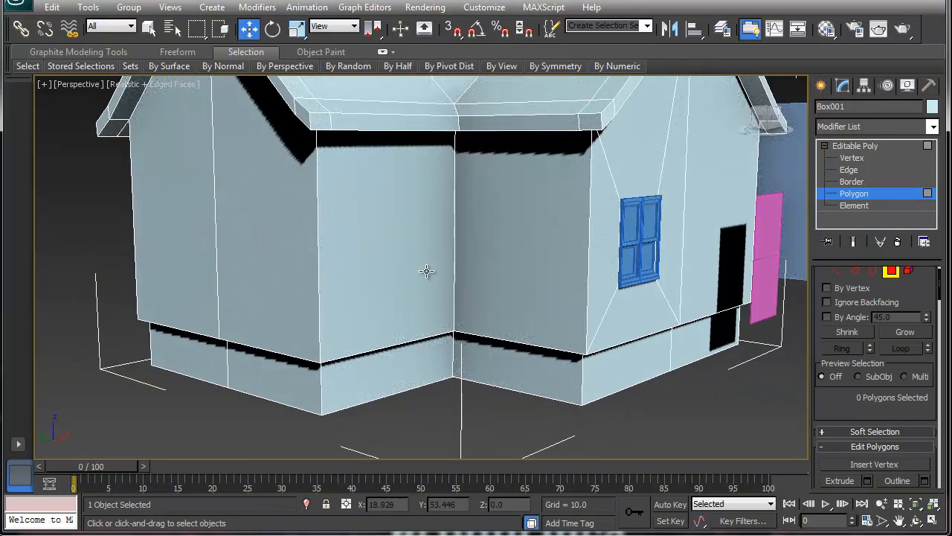
pyautogui.keyDown('alt'); pyautogui.moveTo(742, 271); pyautogui.dragTo(719, 275, button='middle'); pyautogui.keyUp('alt')
pyautogui.scroll(1, 719, 274)
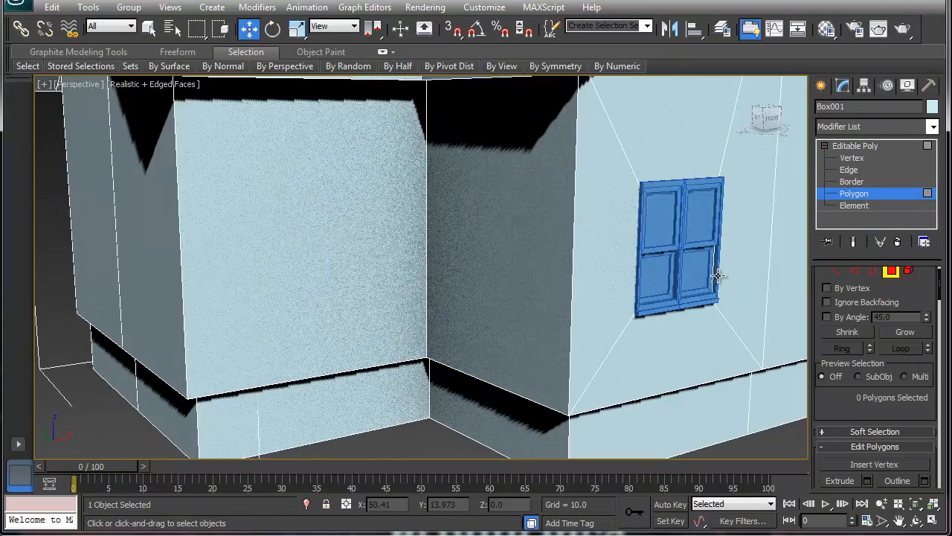
pyautogui.scroll(-1, 673, 275)
pyautogui.moveTo(639, 269); pyautogui.dragTo(503, 256, button='middle')
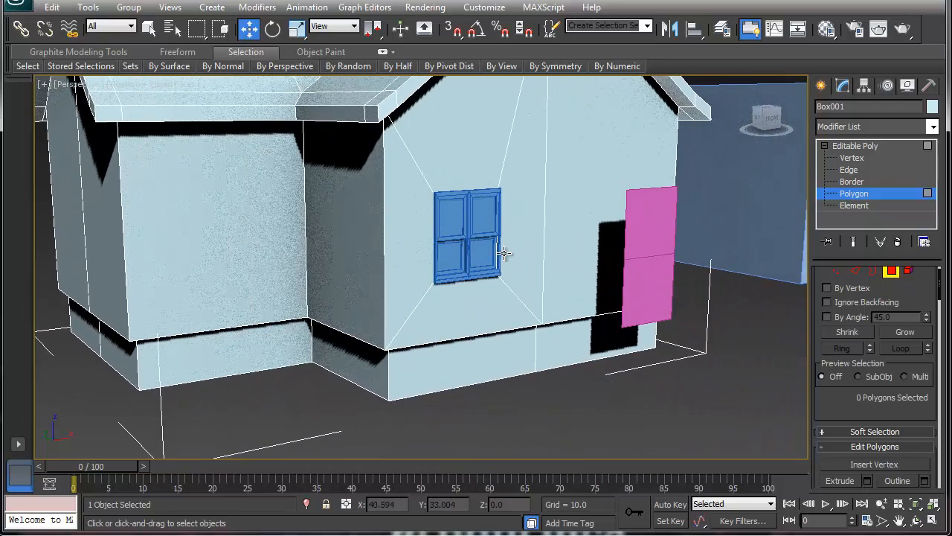
# Step: Leave polygon editing and cut a horizontal edge across the front gable wall from one eave corner to the other
pyautogui.click(661, 286)
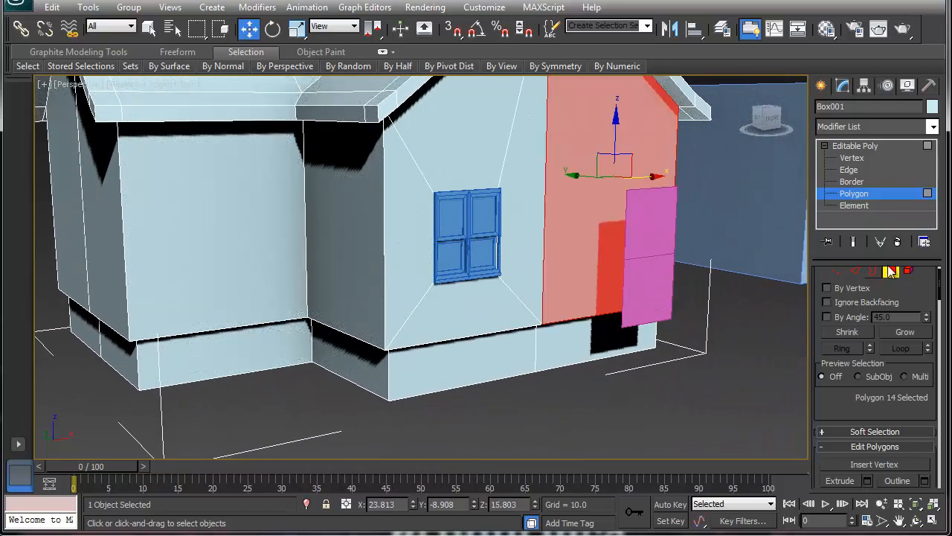
pyautogui.click(891, 271)
pyautogui.keyDown('alt'); pyautogui.moveTo(590, 230); pyautogui.dragTo(573, 340, button='middle'); pyautogui.keyUp('alt')
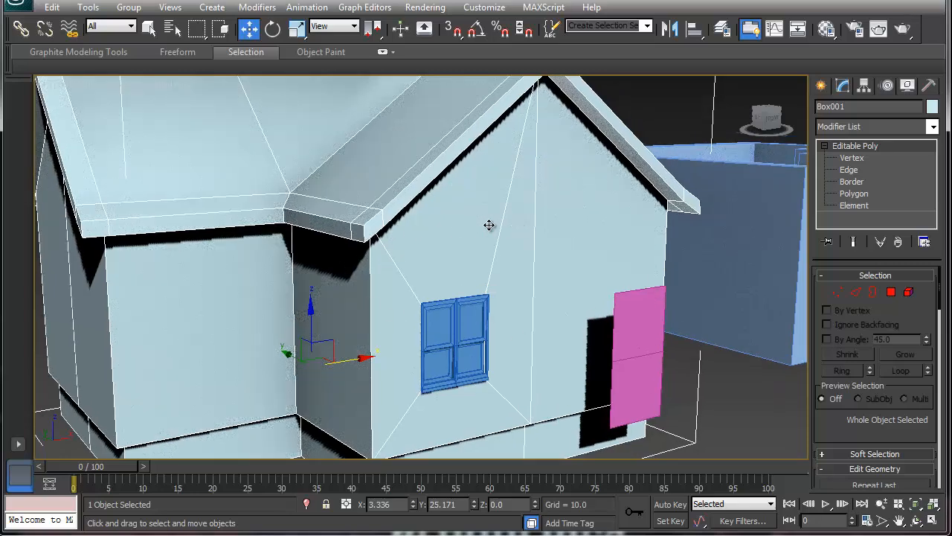
pyautogui.keyDown('alt'); pyautogui.moveTo(493, 236); pyautogui.dragTo(476, 228, button='middle'); pyautogui.keyUp('alt')
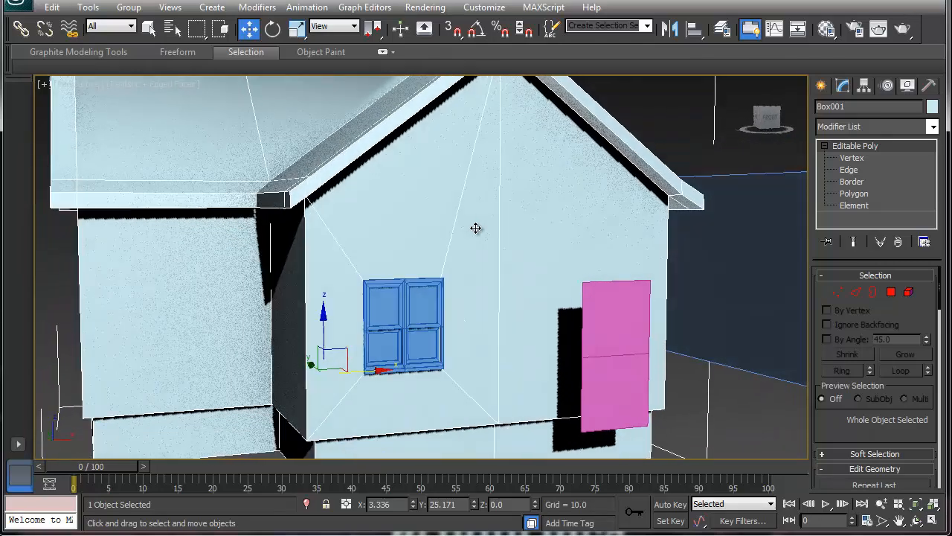
pyautogui.keyDown('alt'); pyautogui.moveTo(557, 250); pyautogui.dragTo(533, 250, button='middle'); pyautogui.keyUp('alt')
pyautogui.scroll(2, 533, 250)
pyautogui.rightClick(253, 196)
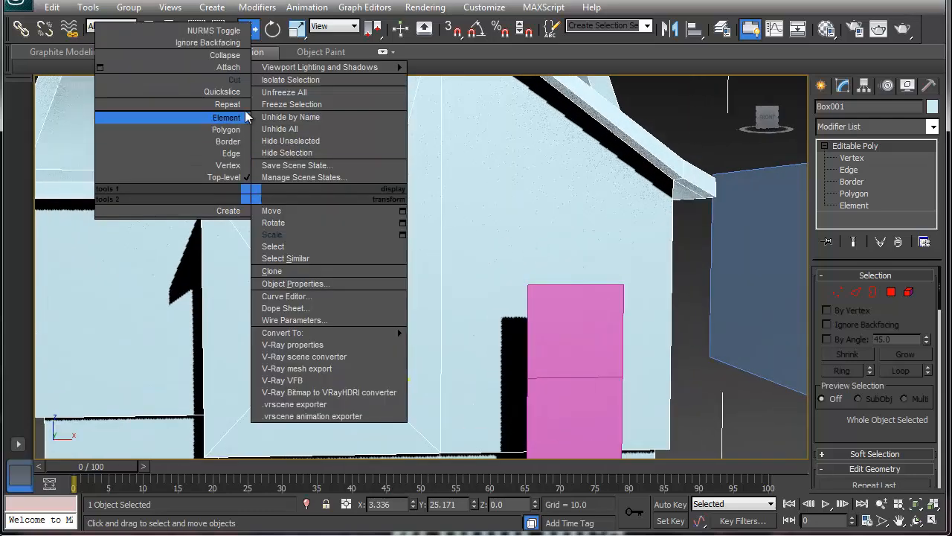
pyautogui.click(247, 80)
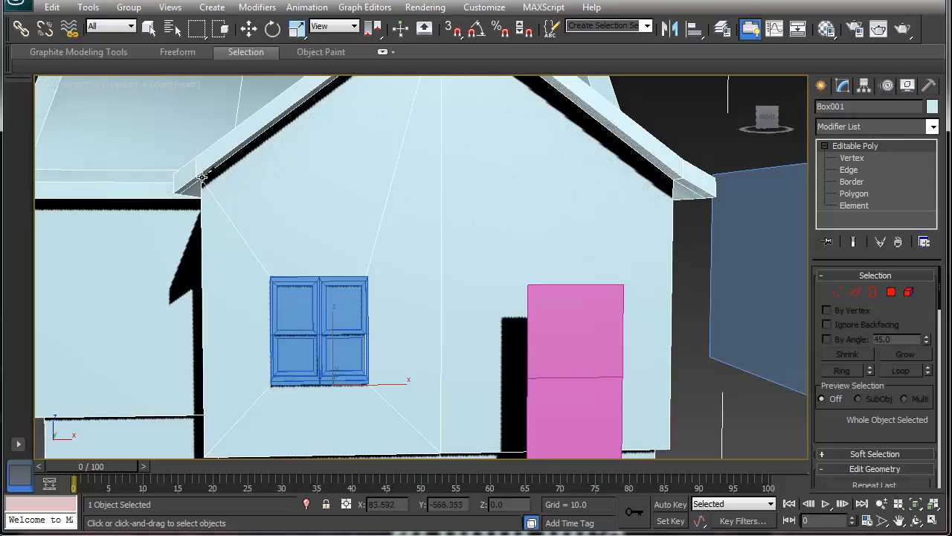
pyautogui.rightClick(680, 180)
pyautogui.click(673, 180)
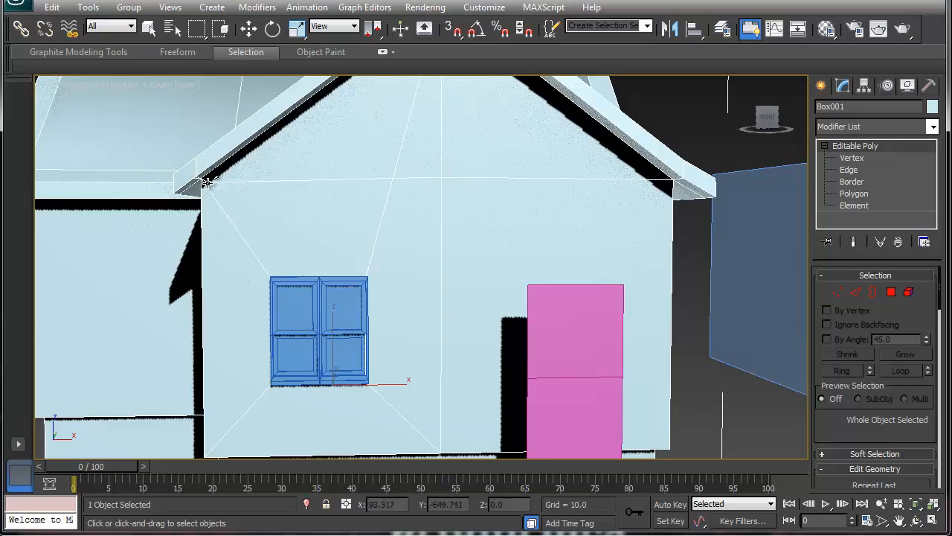
pyautogui.click(202, 179)
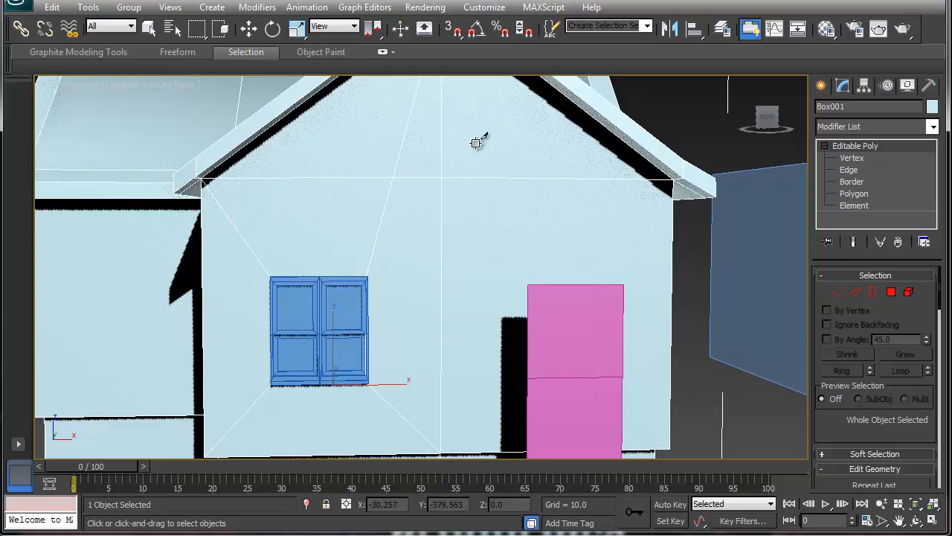
# Step: Target weld the stray vertex on the gable's horizontal edge to the center-line vertex, and leave vertex editing
pyautogui.moveTo(479, 141); pyautogui.dragTo(472, 244, button='middle')
pyautogui.scroll(3, 428, 269)
pyautogui.press('1')
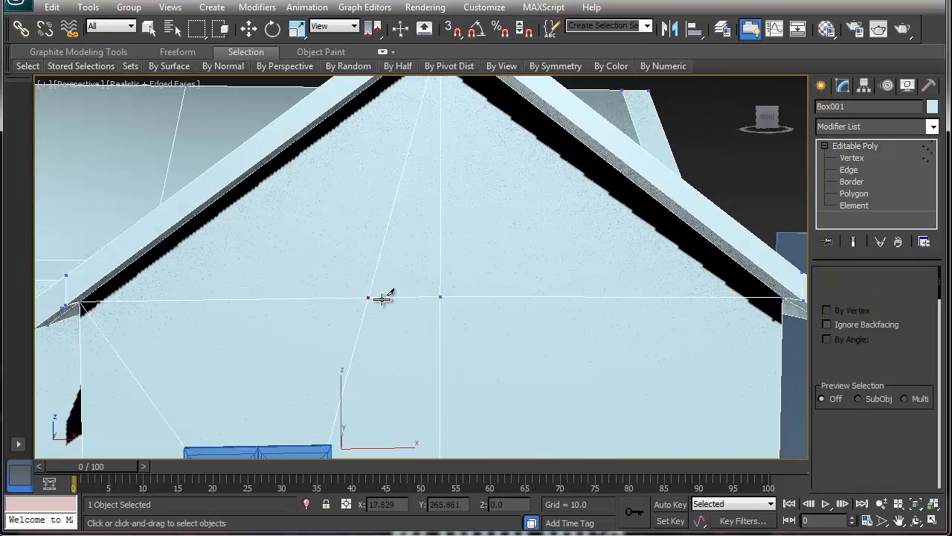
pyautogui.press('w')
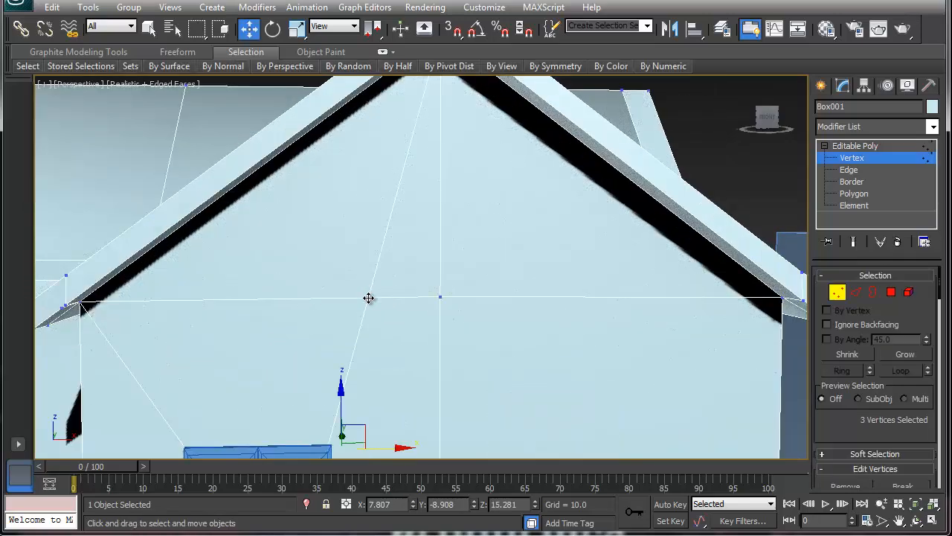
pyautogui.click(392, 257)
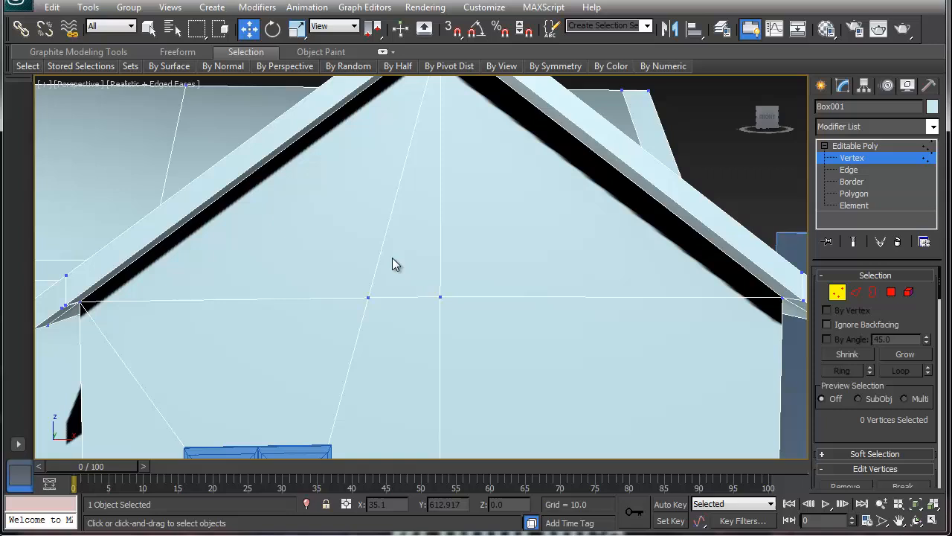
pyautogui.click(368, 295)
pyautogui.rightClick(365, 291)
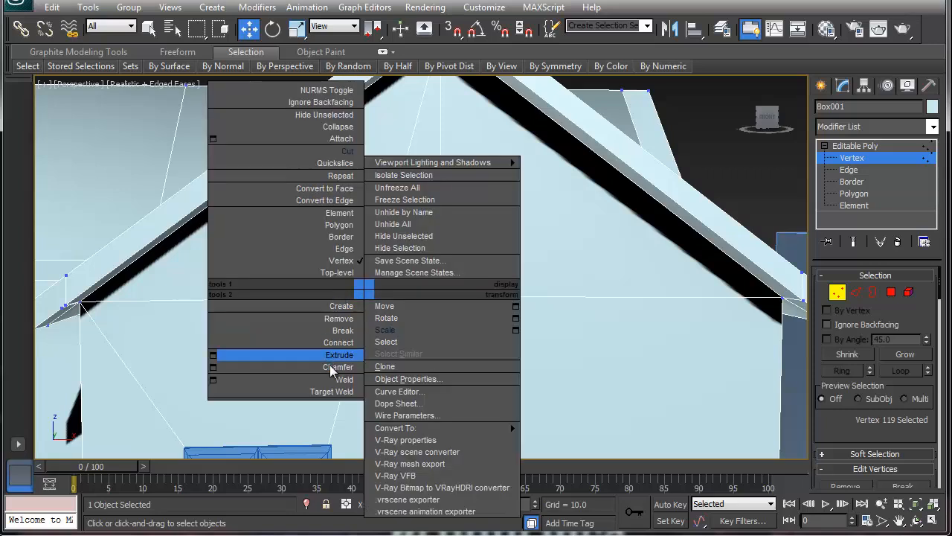
pyautogui.click(334, 390)
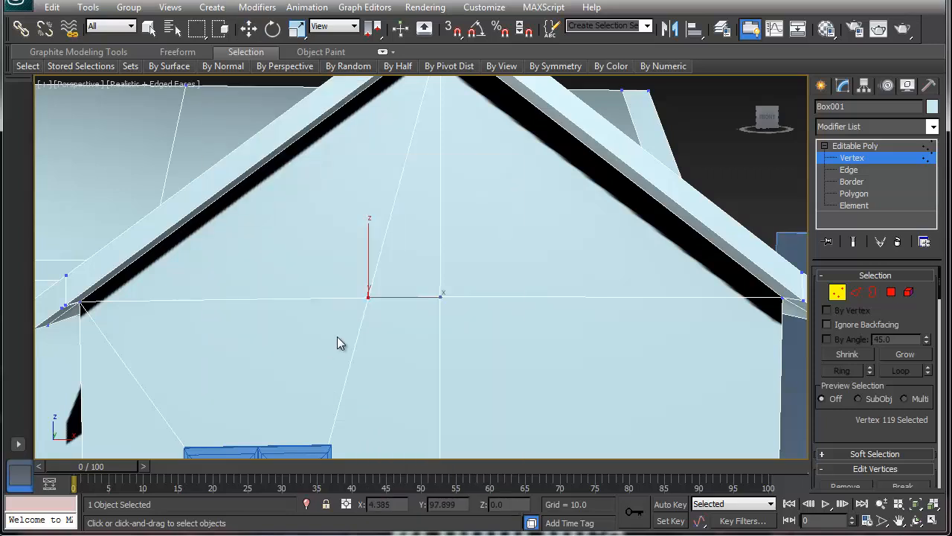
pyautogui.click(369, 297)
pyautogui.click(440, 296)
pyautogui.scroll(-3, 457, 288)
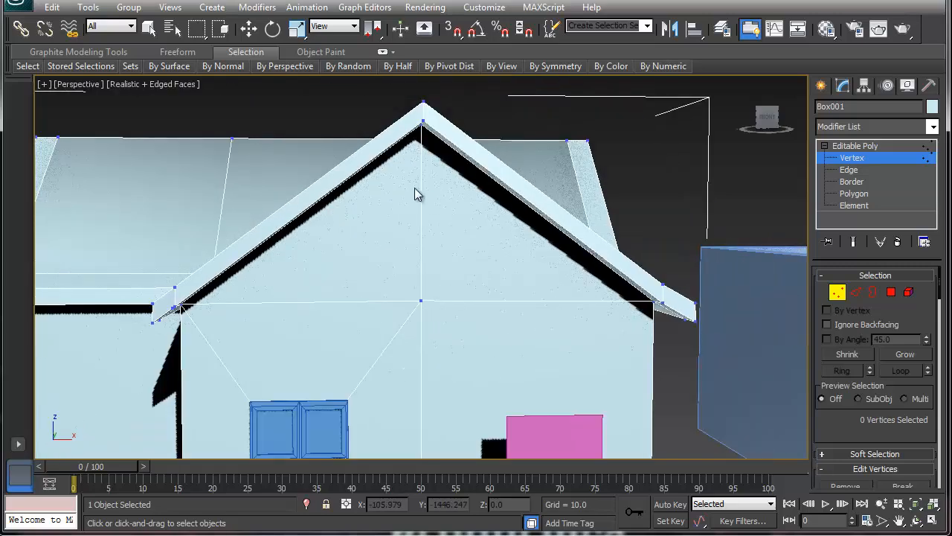
pyautogui.scroll(-2, 423, 253)
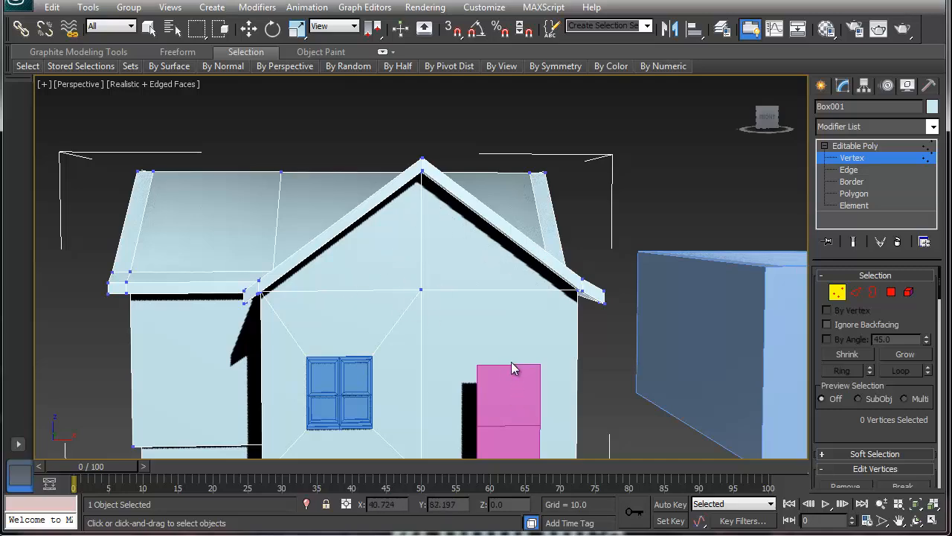
pyautogui.moveTo(512, 364); pyautogui.dragTo(484, 255, button='middle')
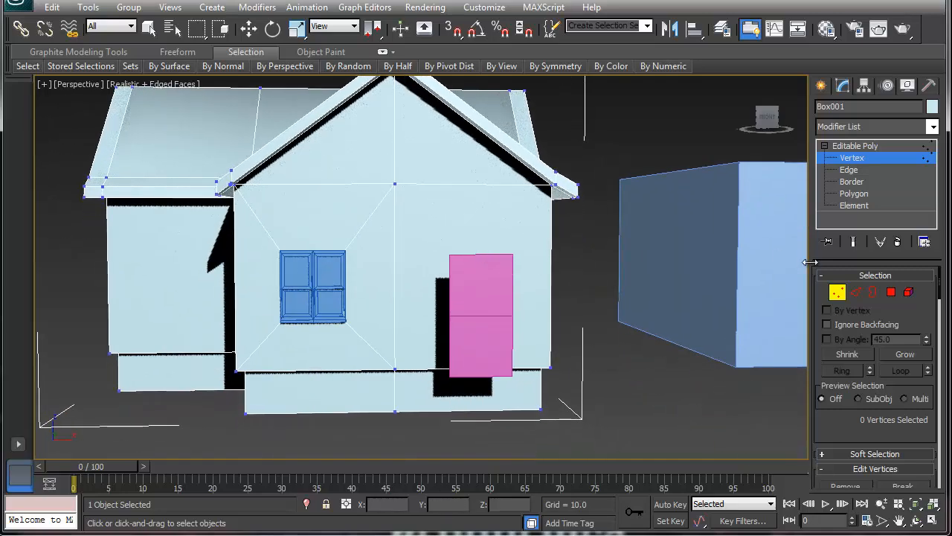
pyautogui.click(841, 291)
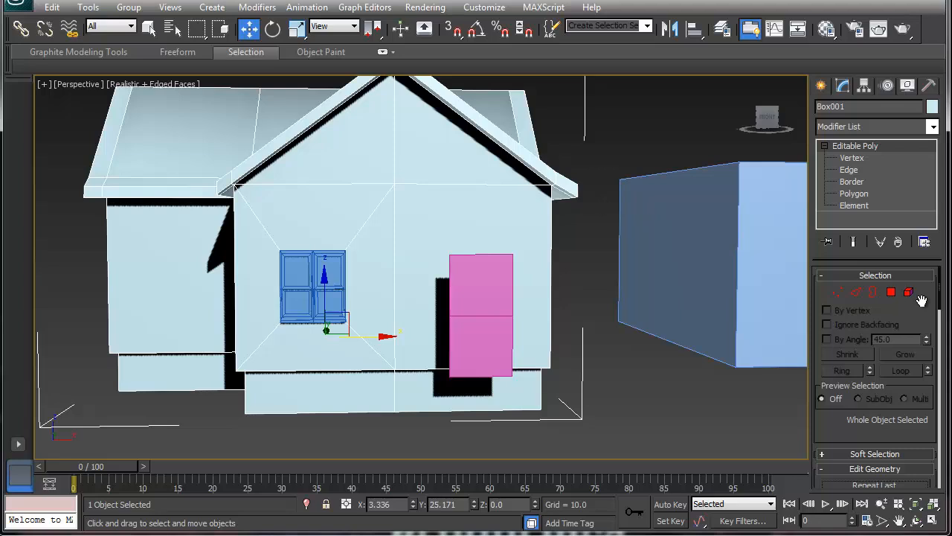
# Step: Attach both sashes of the double window to the poly-modeled house
pyautogui.moveTo(832, 435); pyautogui.dragTo(828, 391)
pyautogui.click(293, 294)
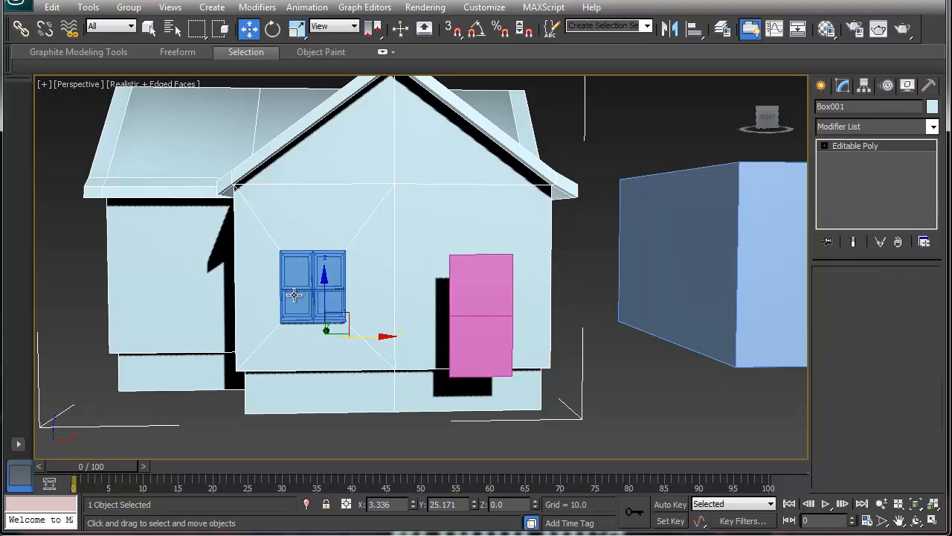
pyautogui.moveTo(291, 288); pyautogui.dragTo(289, 289)
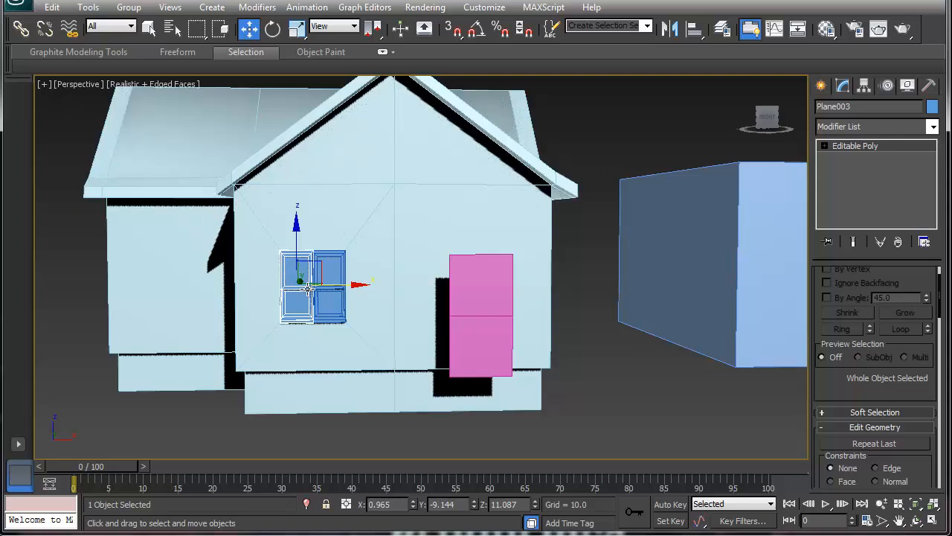
pyautogui.scroll(-5, 875, 389)
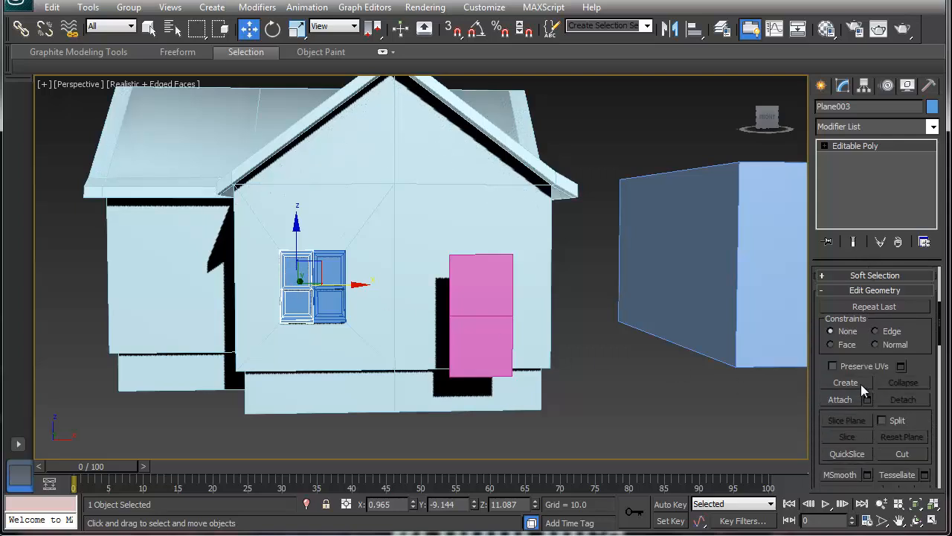
pyautogui.click(367, 301)
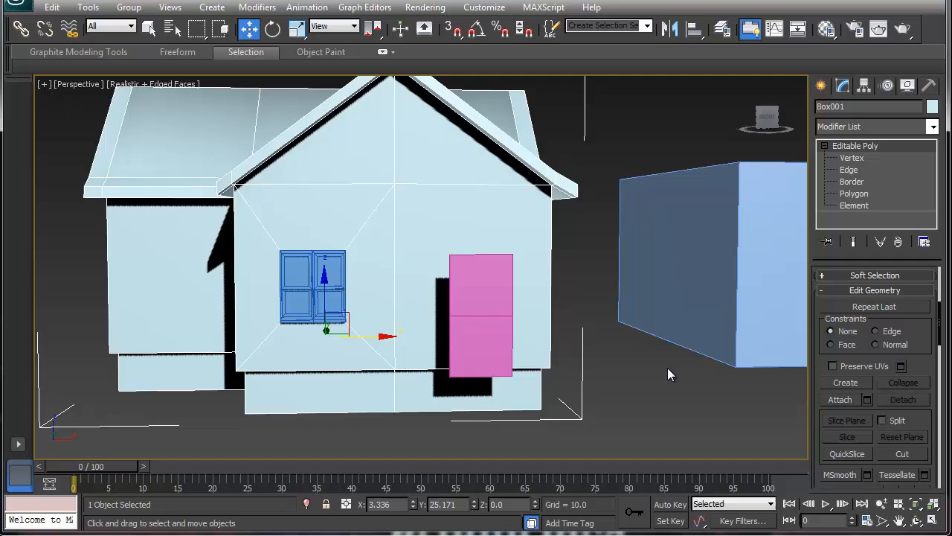
pyautogui.click(831, 398)
pyautogui.click(332, 287)
pyautogui.click(305, 286)
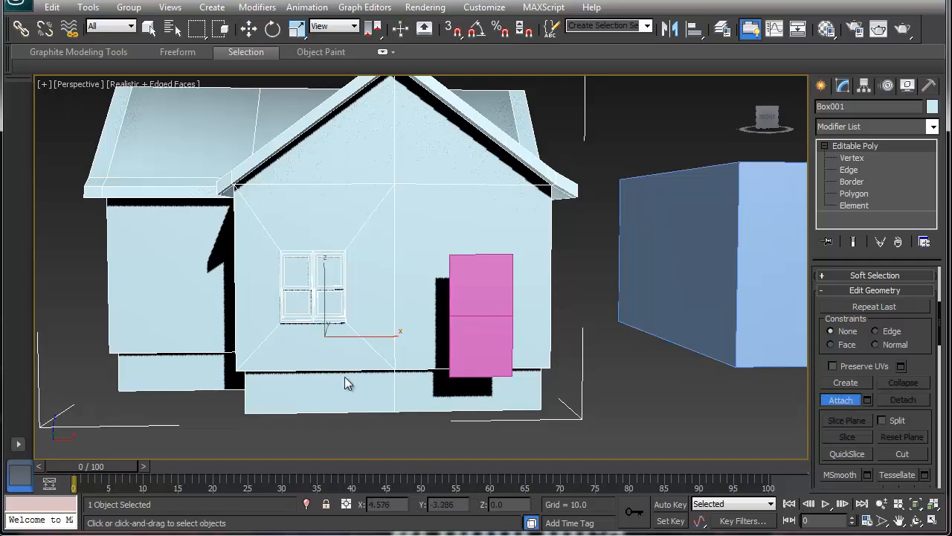
# Step: Finish attaching, select the blue spline-extruded house, and view both houses together from above
pyautogui.keyDown('alt'); pyautogui.moveTo(319, 219); pyautogui.dragTo(353, 232, button='middle'); pyautogui.keyUp('alt')
pyautogui.moveTo(775, 211); pyautogui.dragTo(428, 284, button='middle')
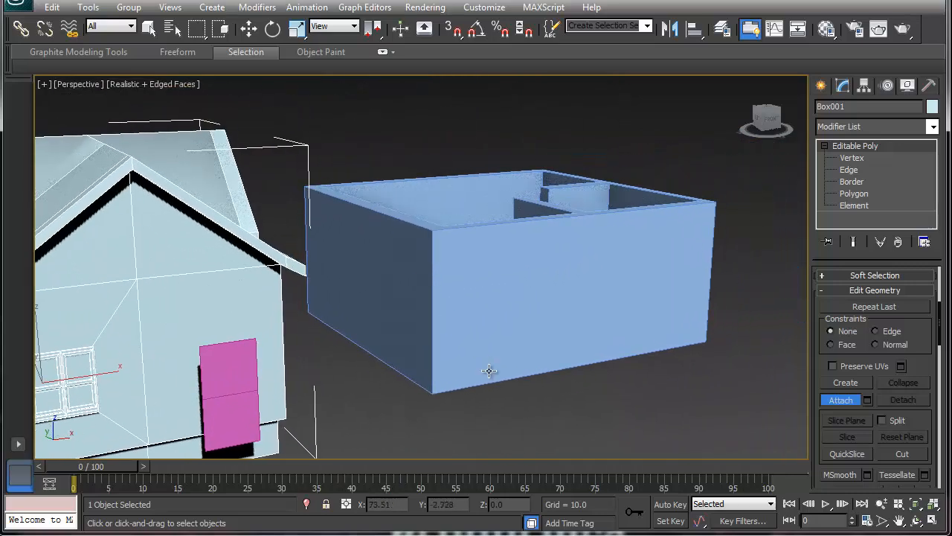
pyautogui.press('w')
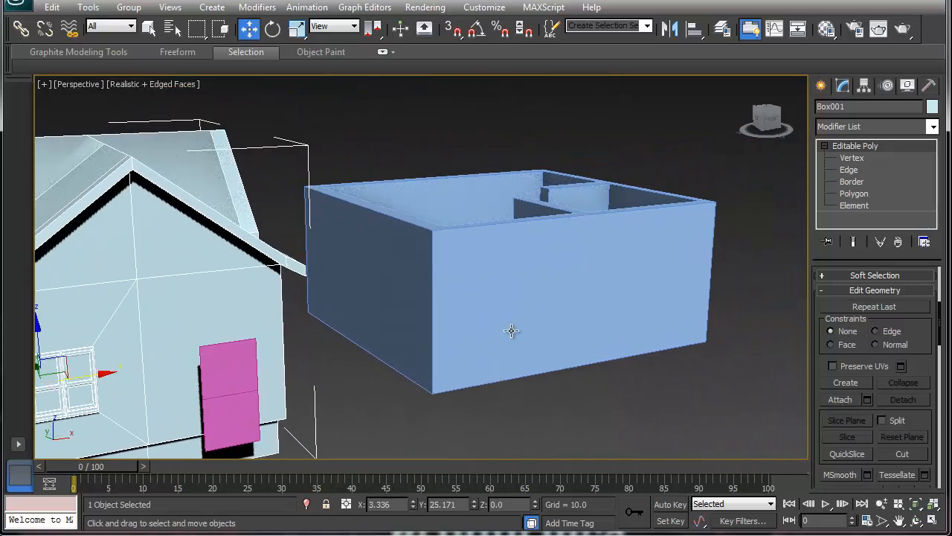
pyautogui.click(511, 330)
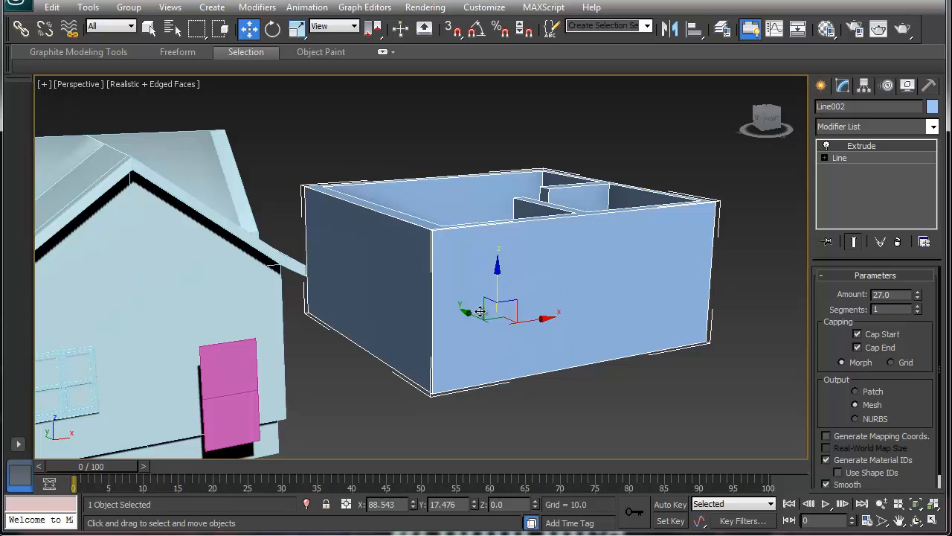
pyautogui.scroll(-6, 267, 305)
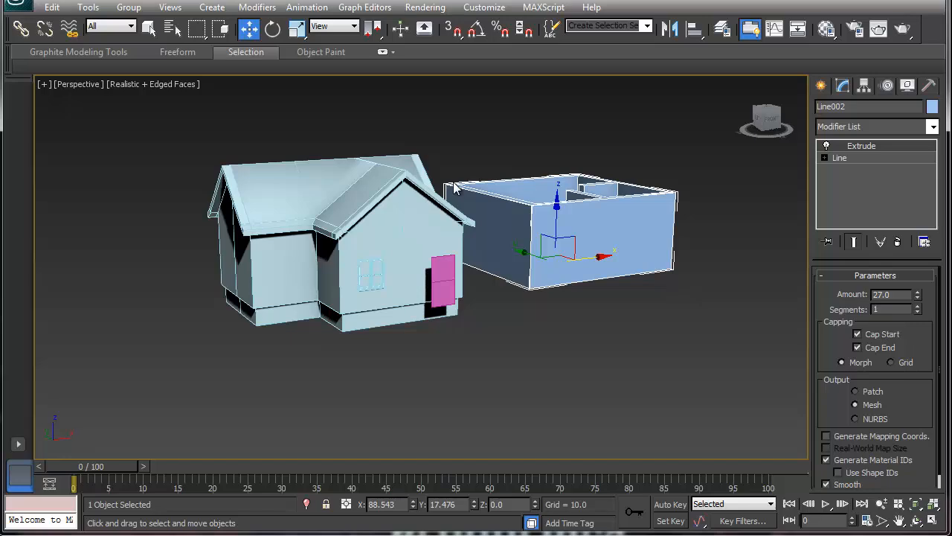
pyautogui.keyDown('alt'); pyautogui.moveTo(352, 272); pyautogui.dragTo(377, 294, button='middle'); pyautogui.keyUp('alt')
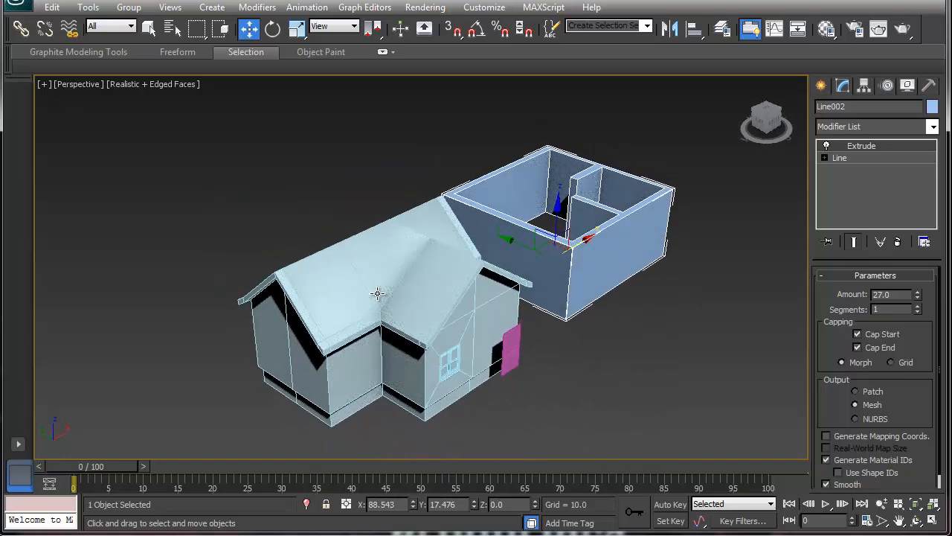